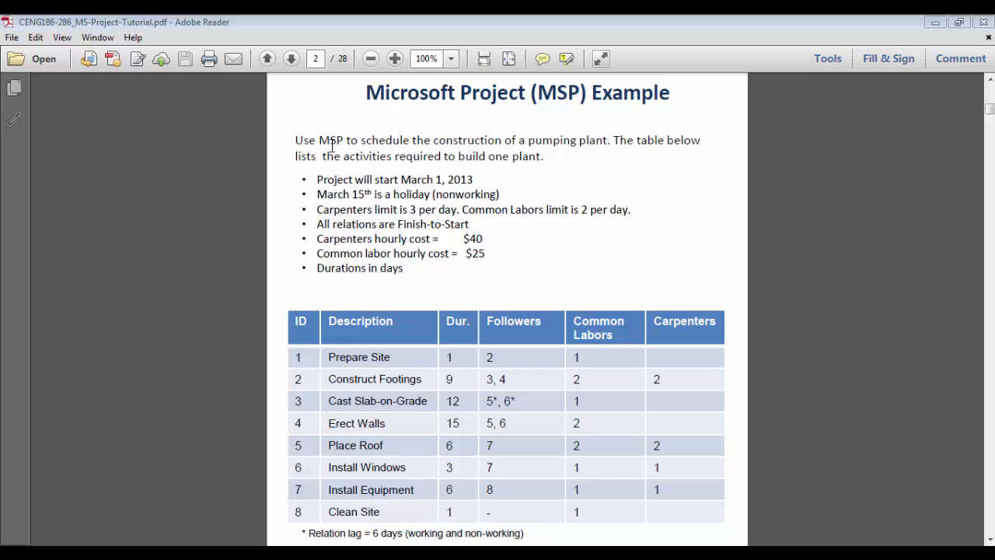
left_click_drag(368, 92, 549, 486)
left_click(542, 532)
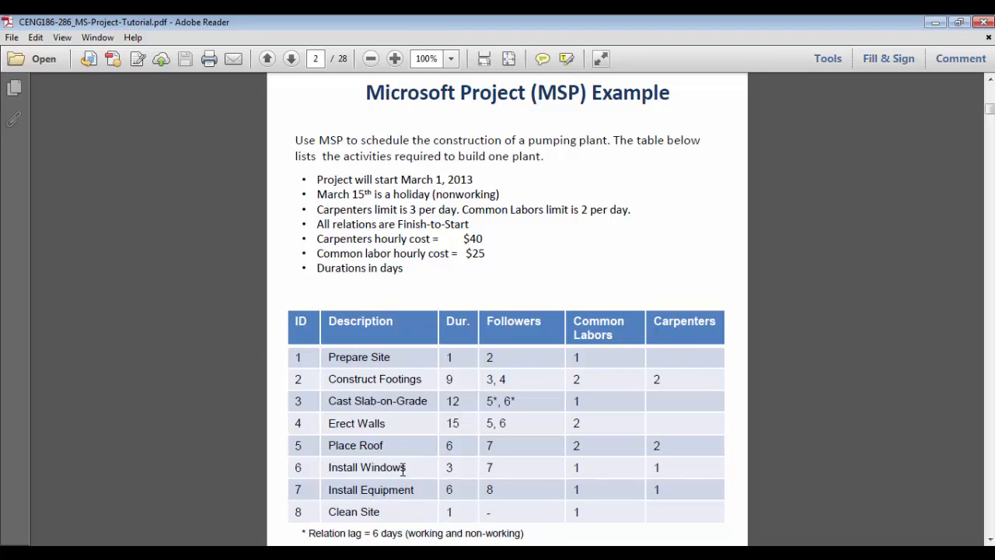
Launch Microsoft Project 2010 from the installed Microsoft Office programs
left_click(21, 553)
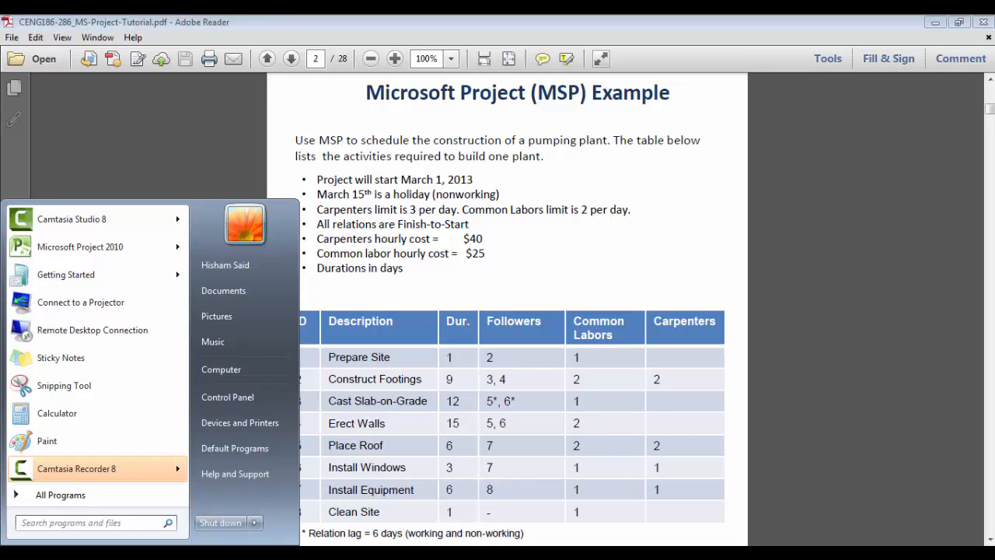
mouse_move(128, 248)
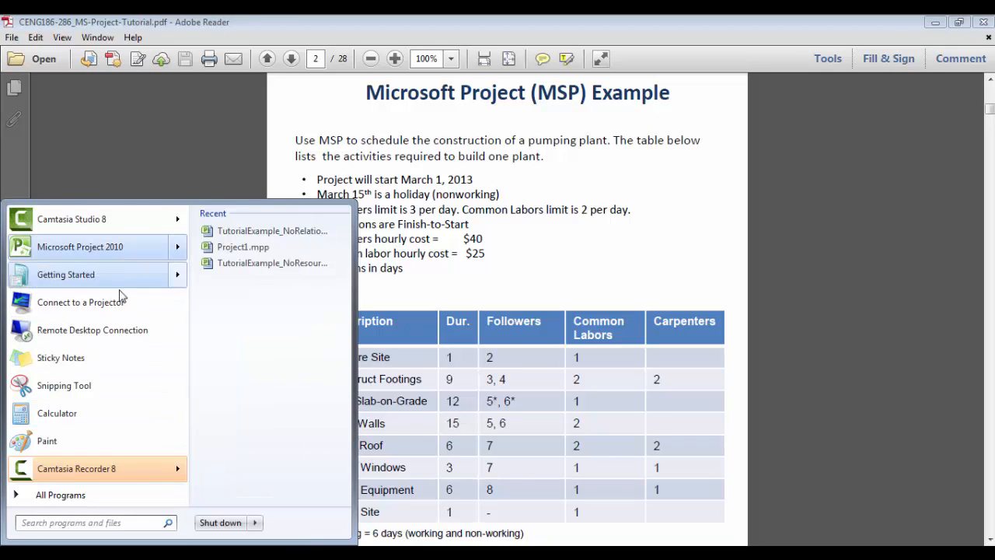
left_click(83, 495)
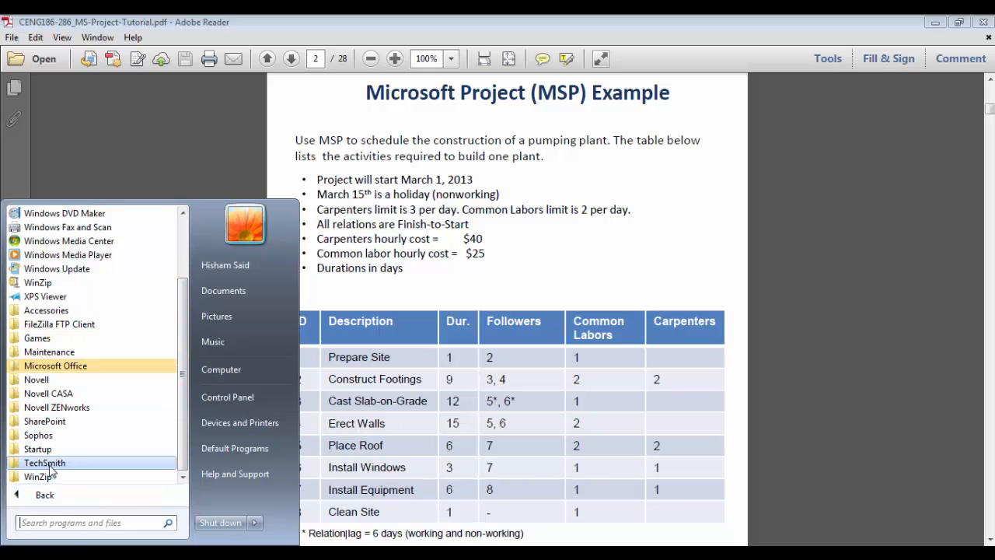
left_click(136, 365)
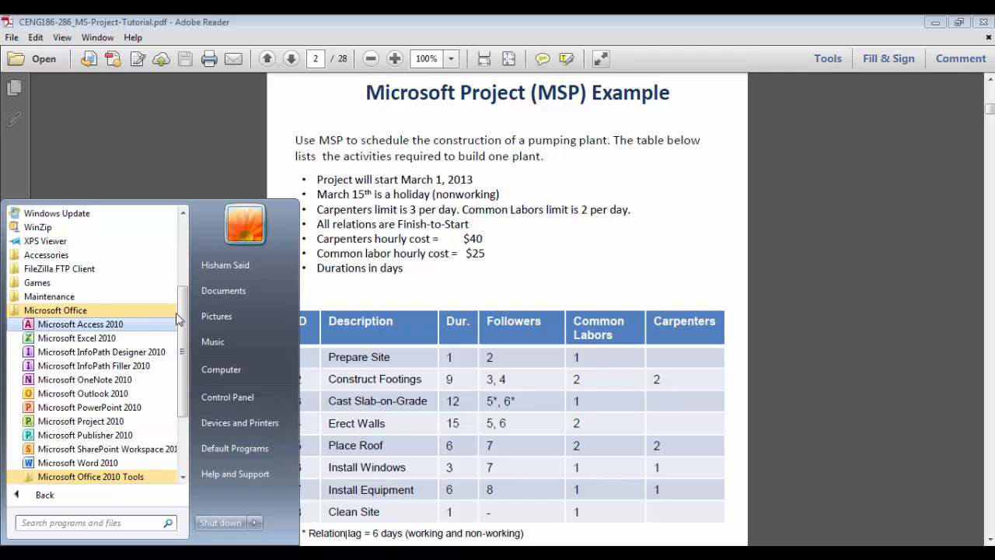
scroll(93, 350, "up", 5)
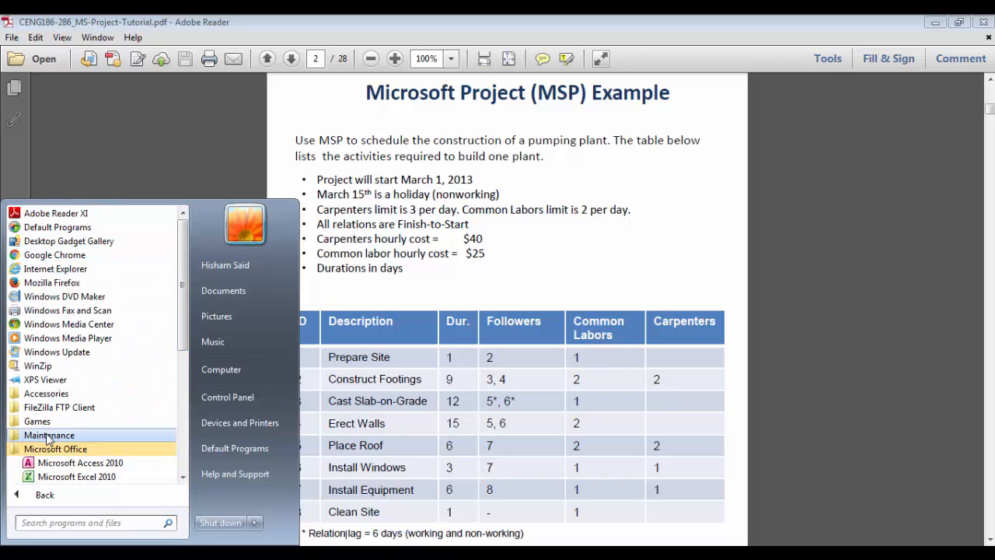
scroll(124, 381, "down", 5)
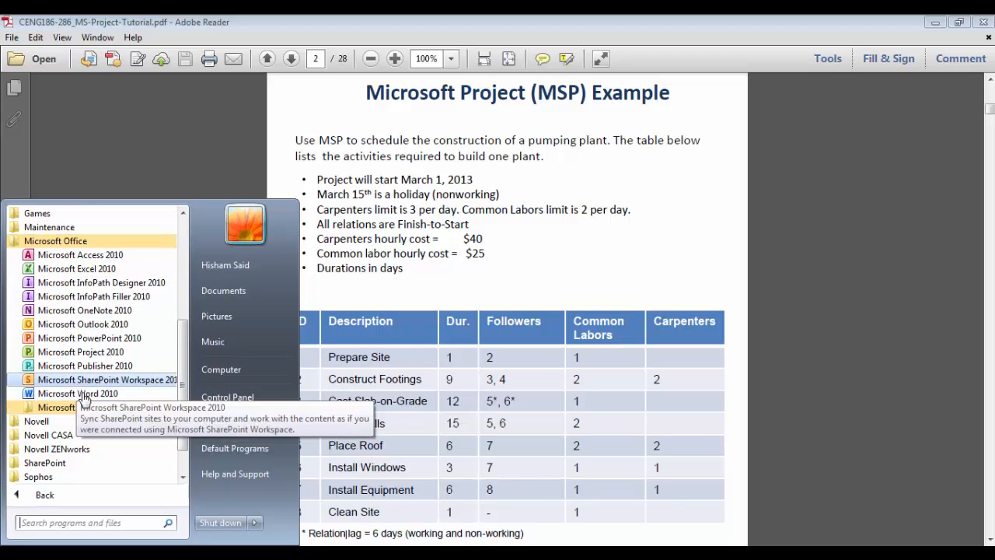
left_click(101, 352)
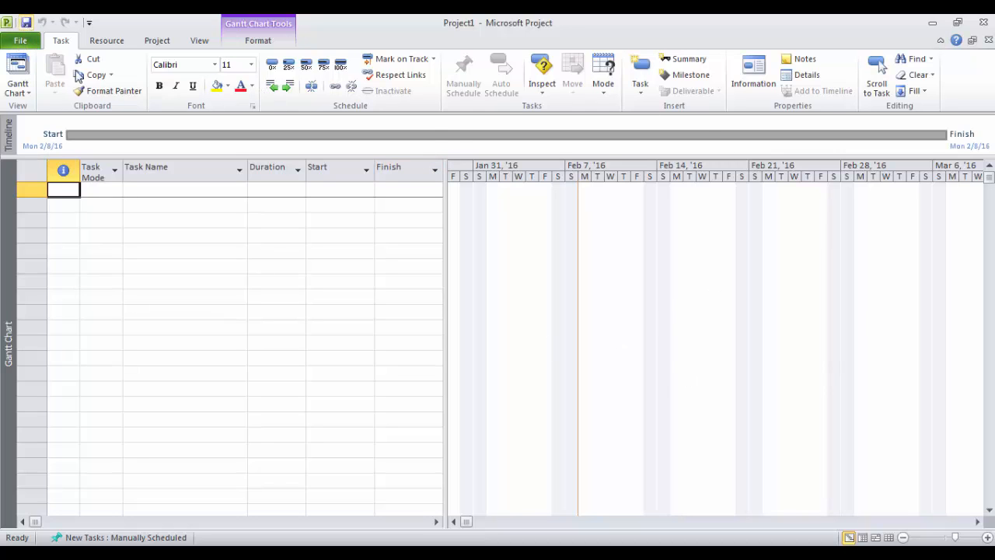
Save the blank project to the Desktop as Project1.mpp, replacing the existing file of that name
left_click(379, 551)
key("ctrl+s")
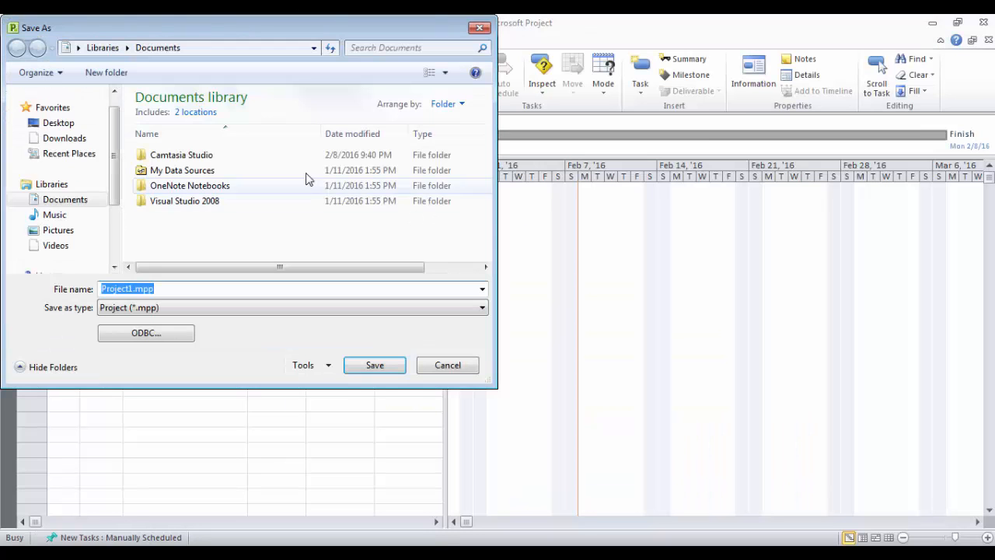
left_click(74, 146)
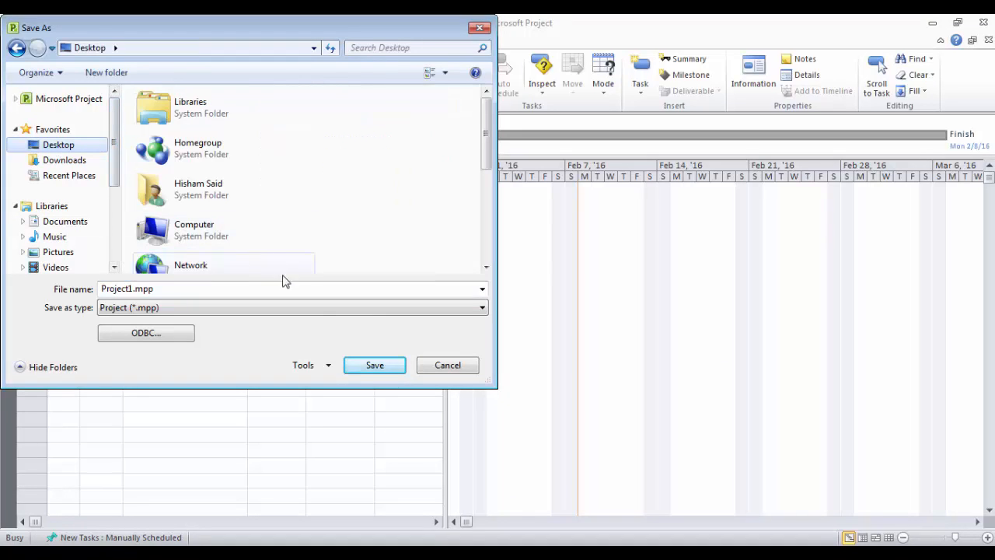
left_click(374, 370)
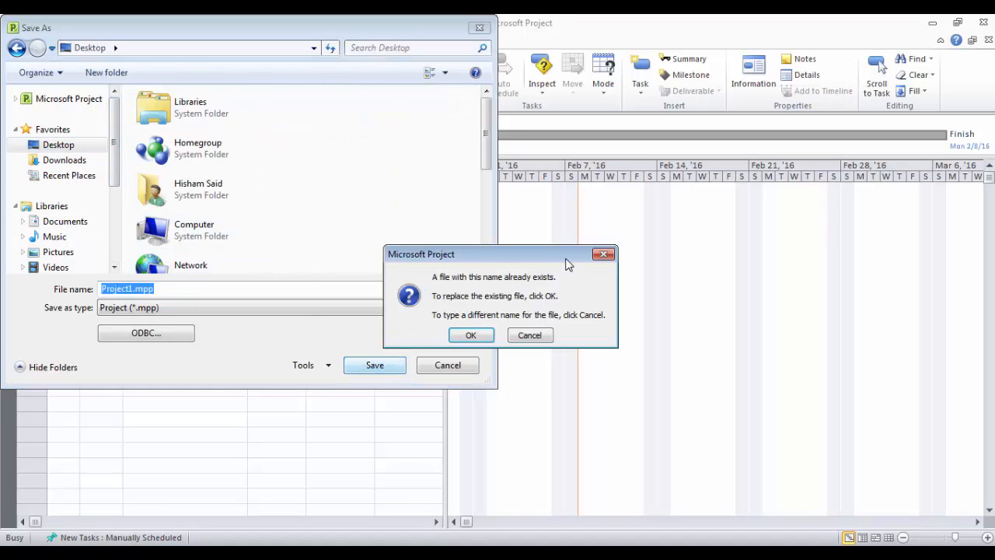
left_click(472, 333)
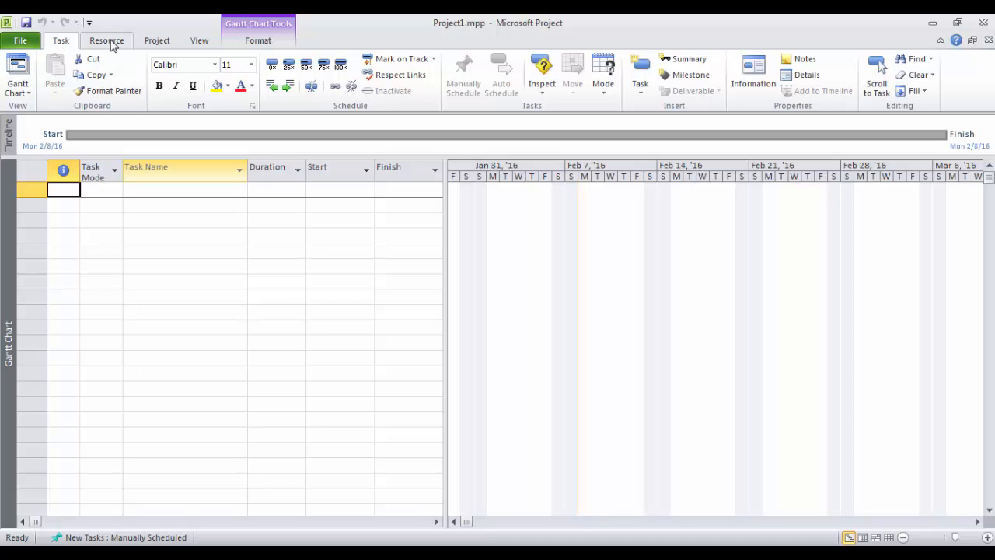
Set the project's start date to 3/1/2013 in the project information
left_click(157, 41)
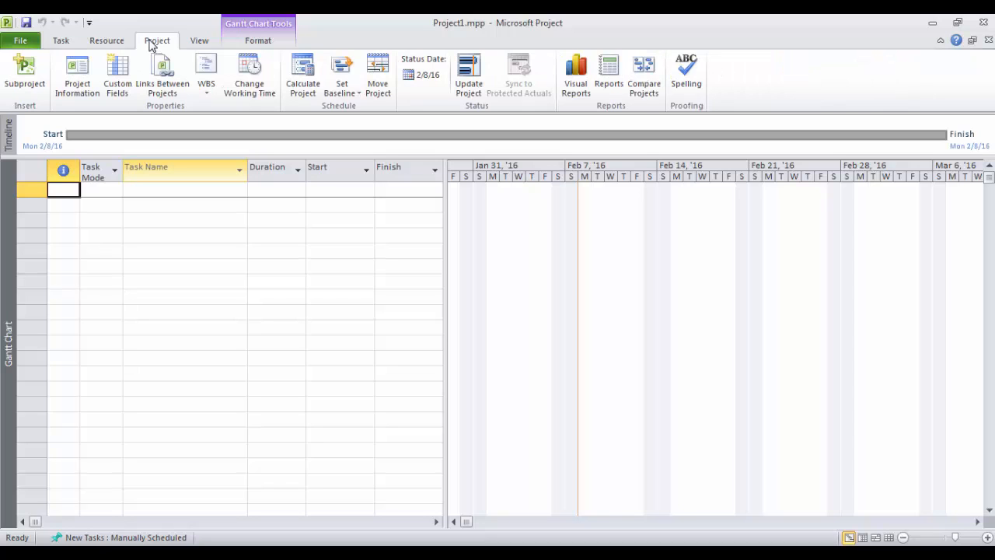
left_click(78, 77)
key("alt+Tab")
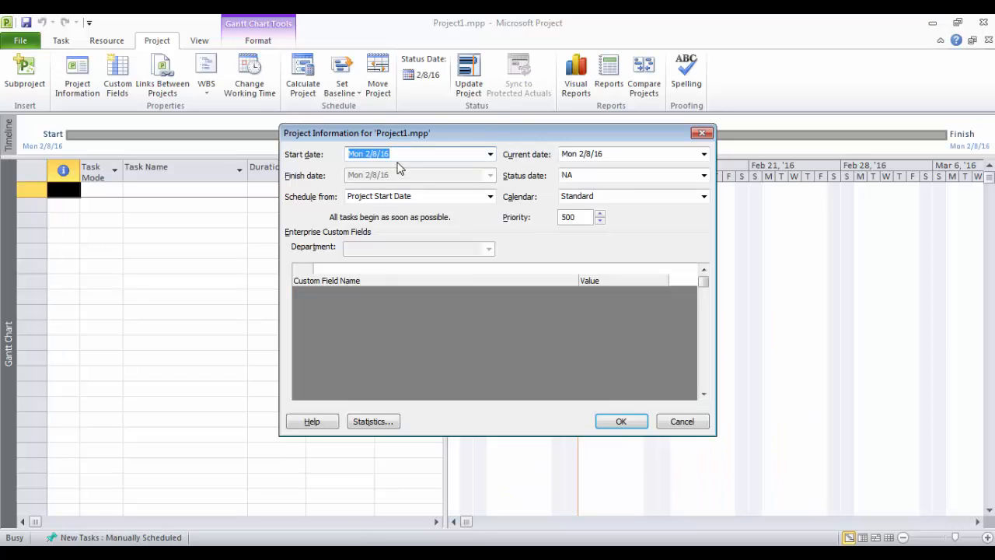
type("1")
type("/1/201")
type("3")
left_click(572, 155)
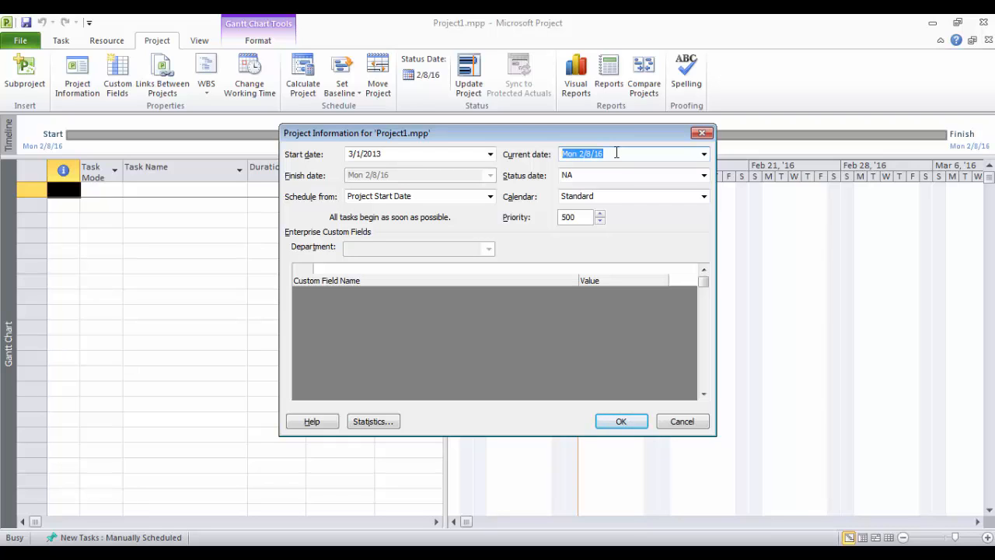
left_click(621, 421)
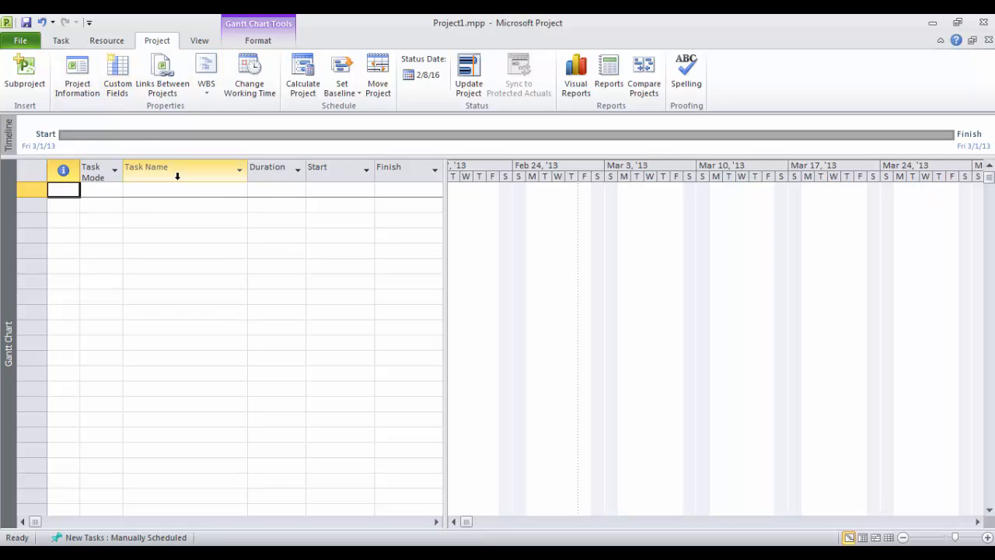
Set newly created tasks to Auto Scheduled in the scheduling options for Project1.mpp
left_click(21, 41)
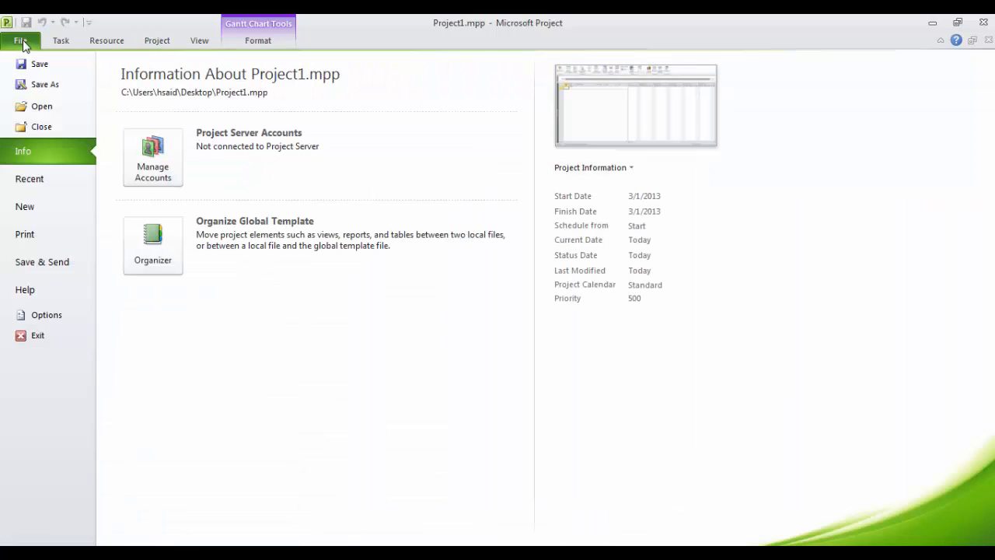
left_click(46, 317)
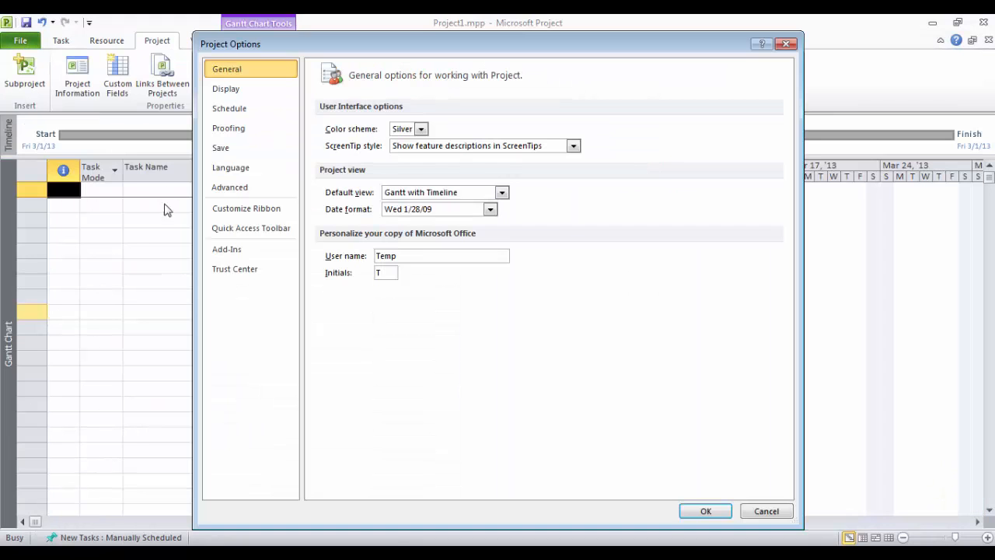
left_click(238, 111)
left_click(556, 360)
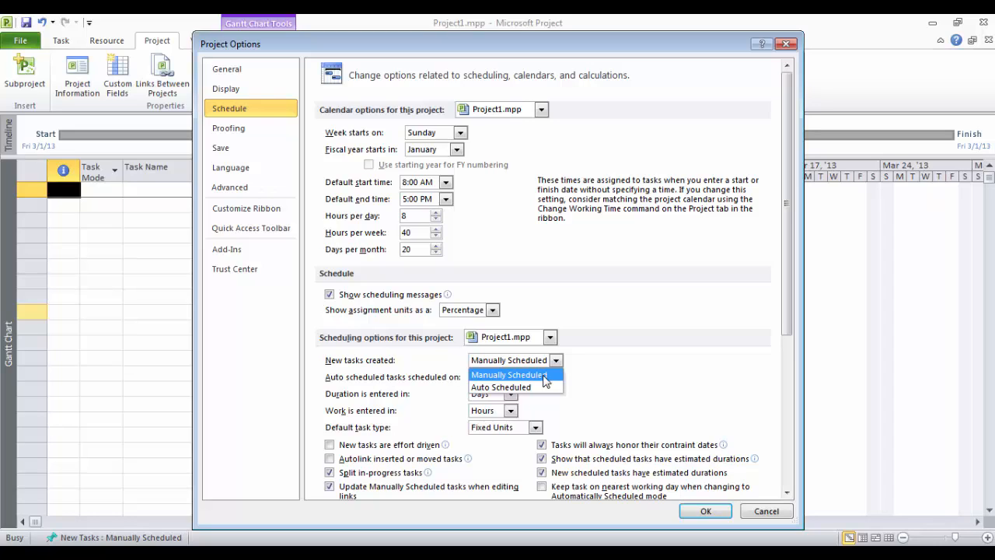
left_click(509, 386)
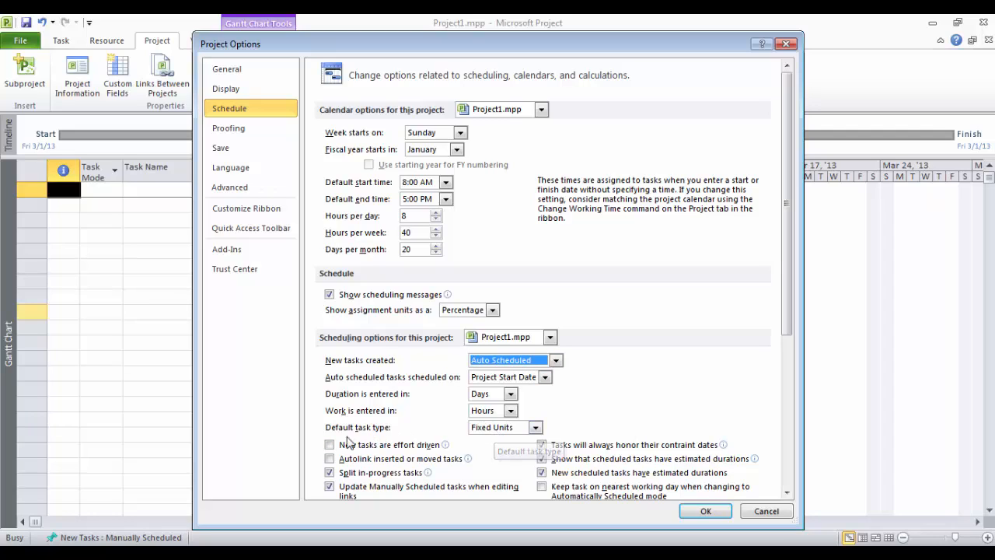
Set the default task type to Fixed Duration, consulting the Office support article on task types in the browser before applying the scheduling options
left_click(534, 430)
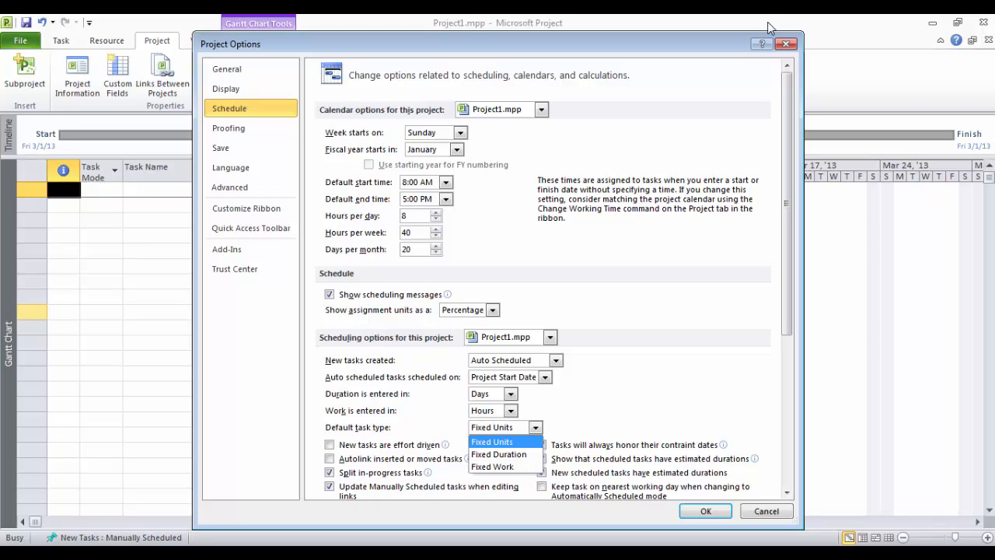
left_click(522, 460)
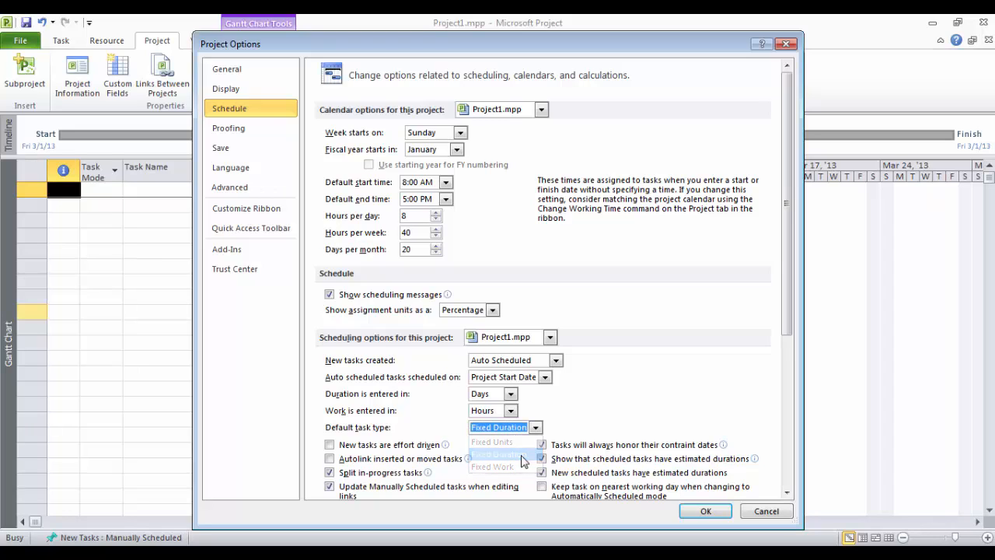
left_click(535, 428)
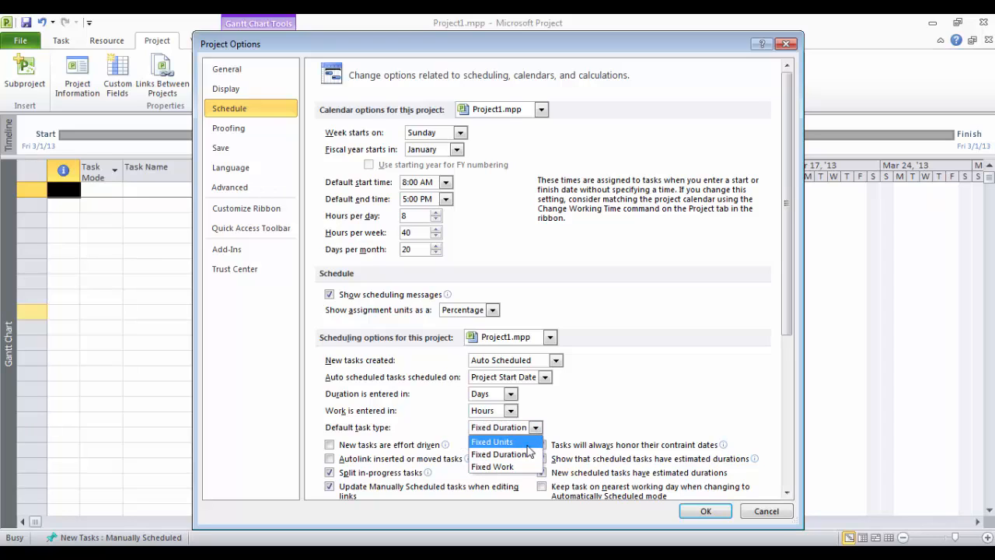
left_click(526, 454)
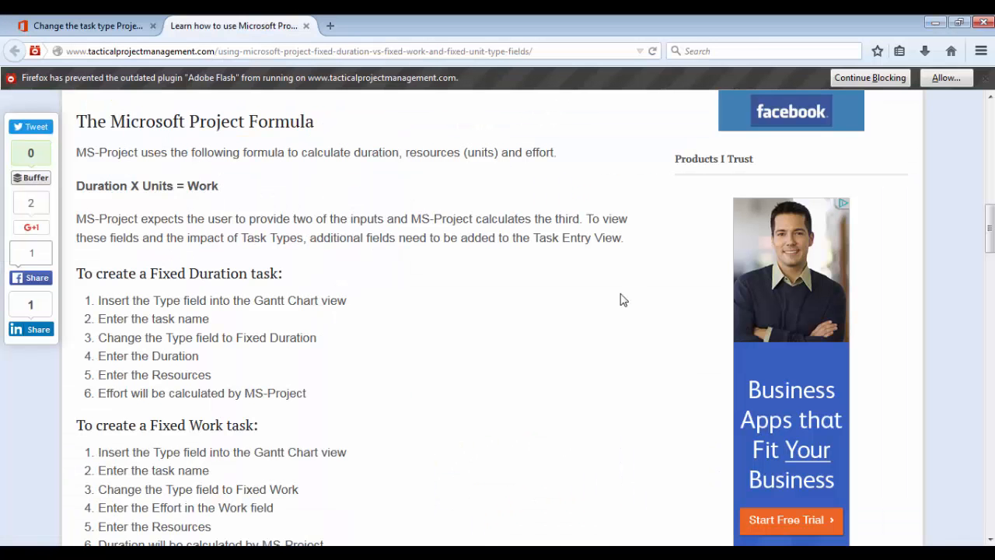
left_click(109, 25)
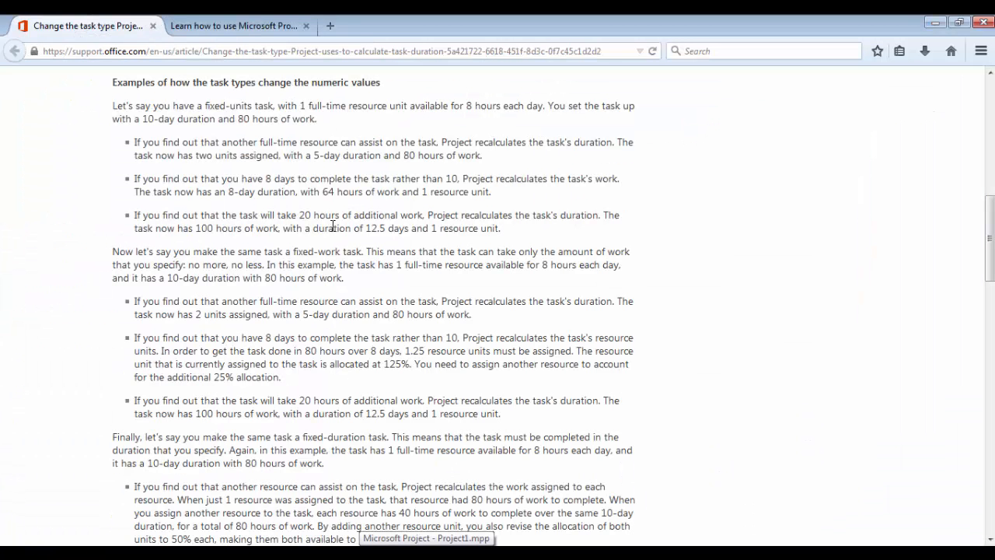
scroll(333, 222, "up", 10)
scroll(336, 233, "up", 4)
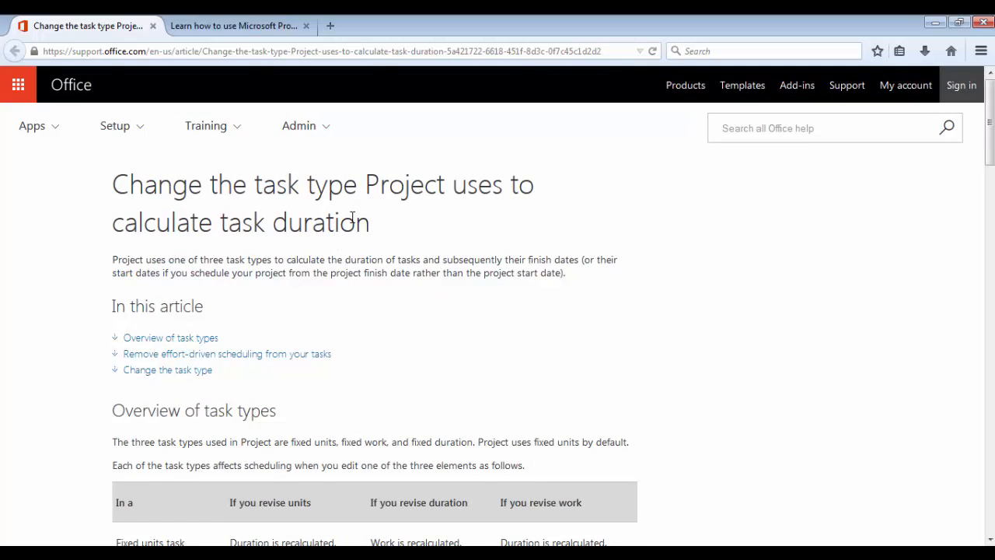
scroll(398, 311, "down", 7)
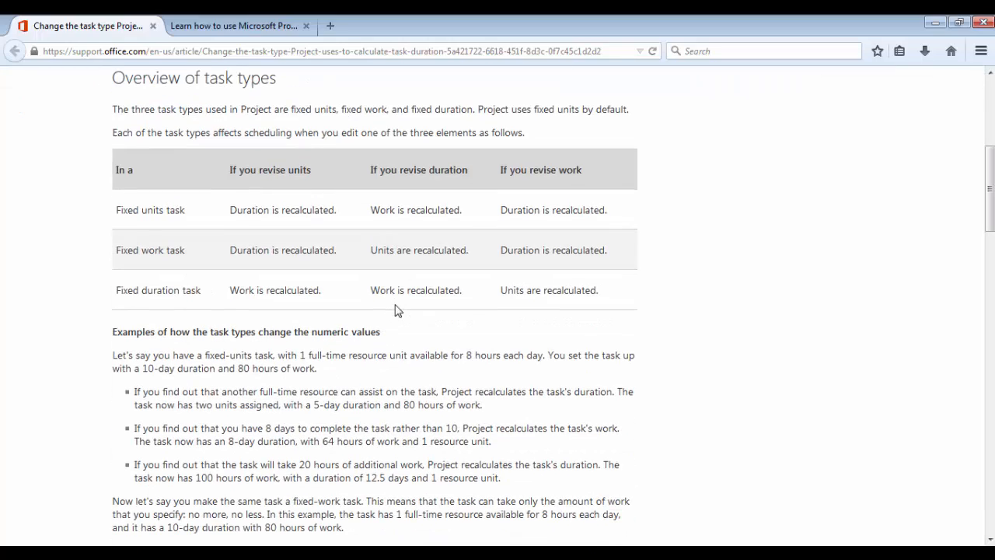
scroll(395, 309, "down", 5)
scroll(395, 309, "up", 12)
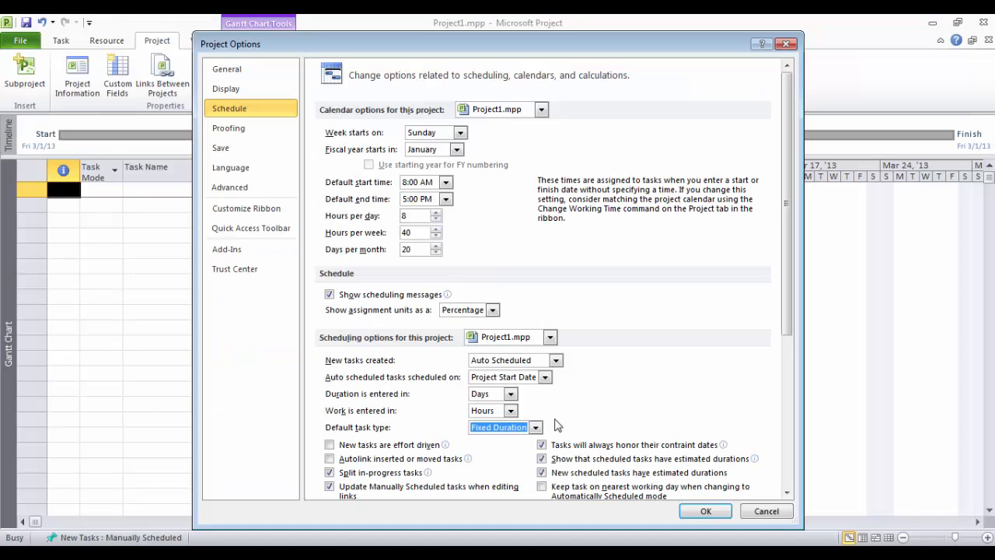
left_click(705, 512)
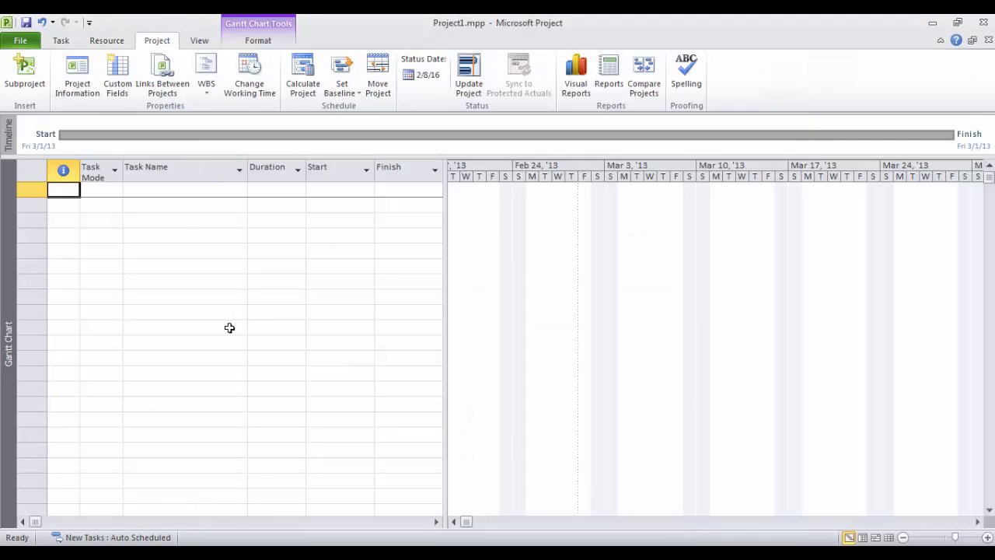
Enter the first activity from the PDF's activity table, Prepare Site, as the first task name in the project
left_click(159, 189)
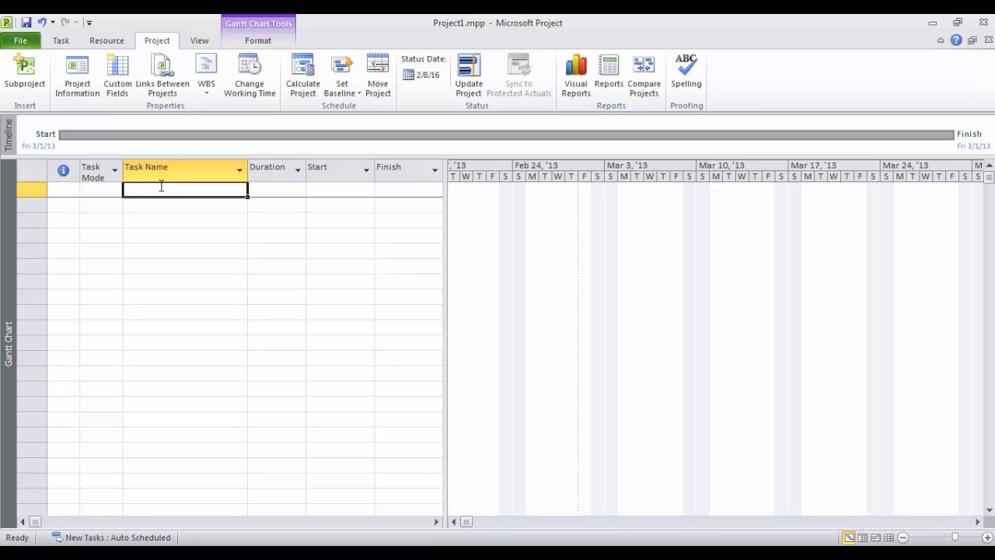
left_click(298, 553)
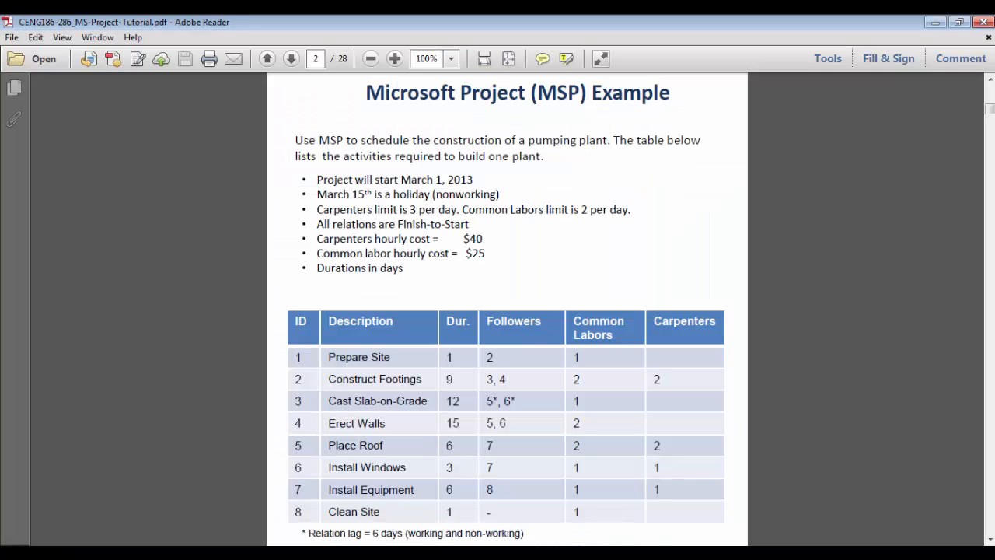
left_click(298, 554)
type("Prep")
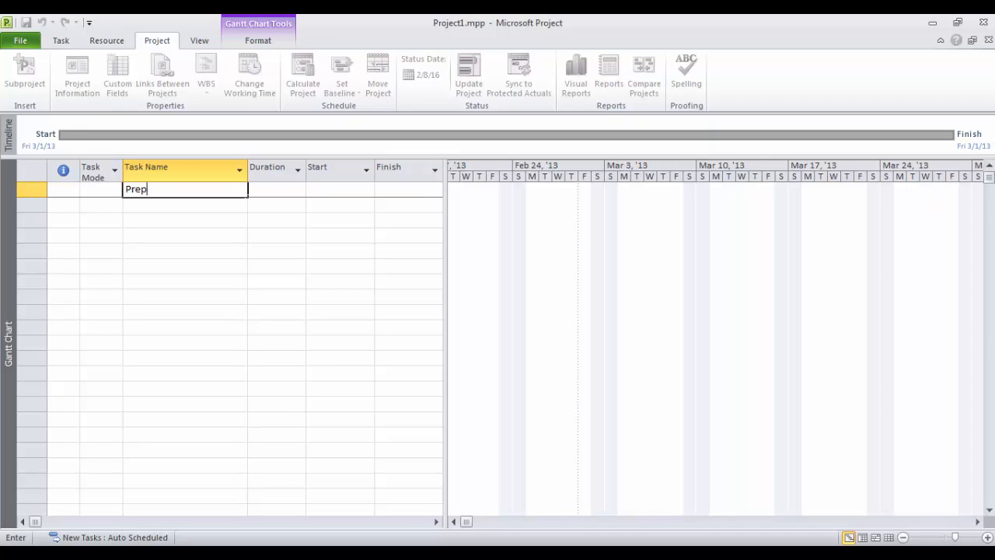
type("are Site")
key("Return")
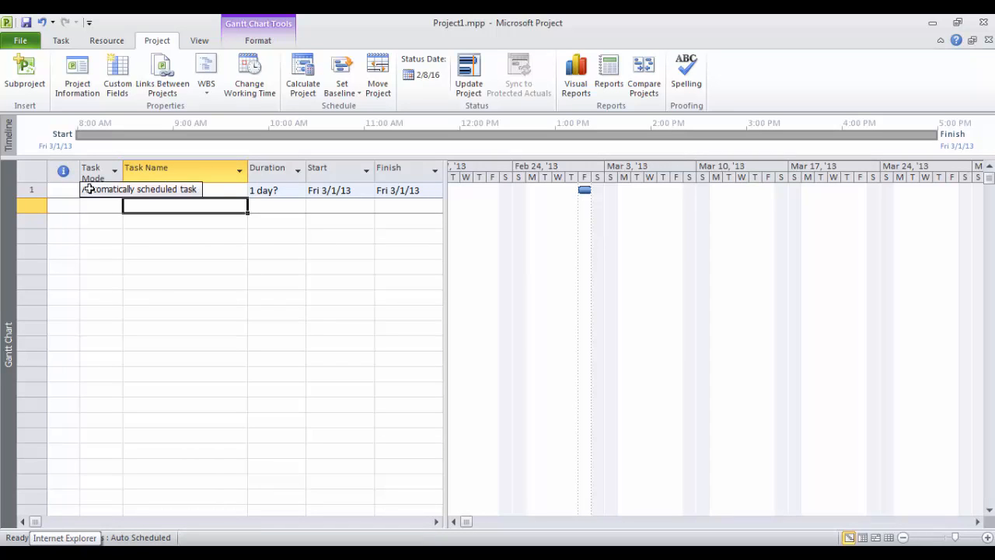
Widen the task table beside the Gantt chart to expose the Predecessors and Resource Names columns
left_click(330, 190)
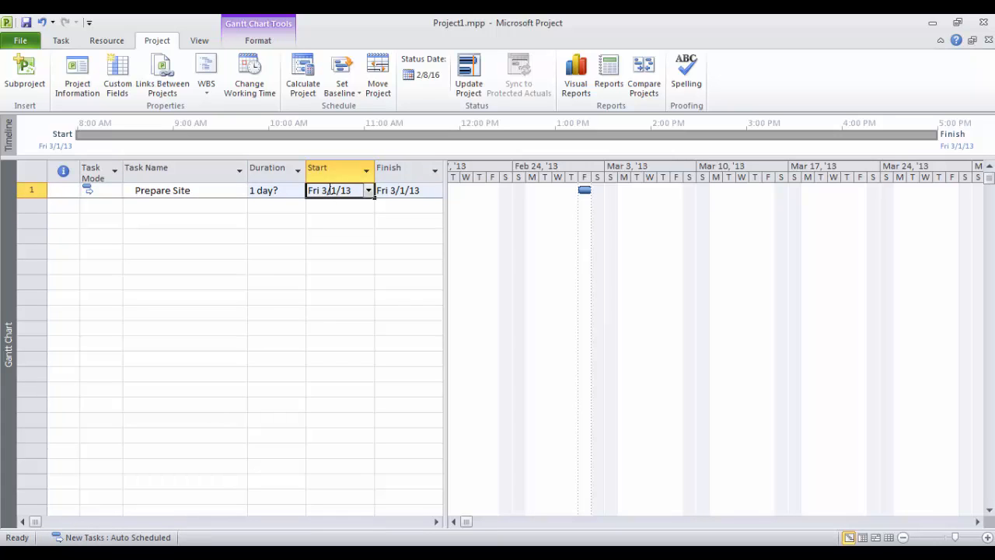
left_click_drag(447, 220, 643, 227)
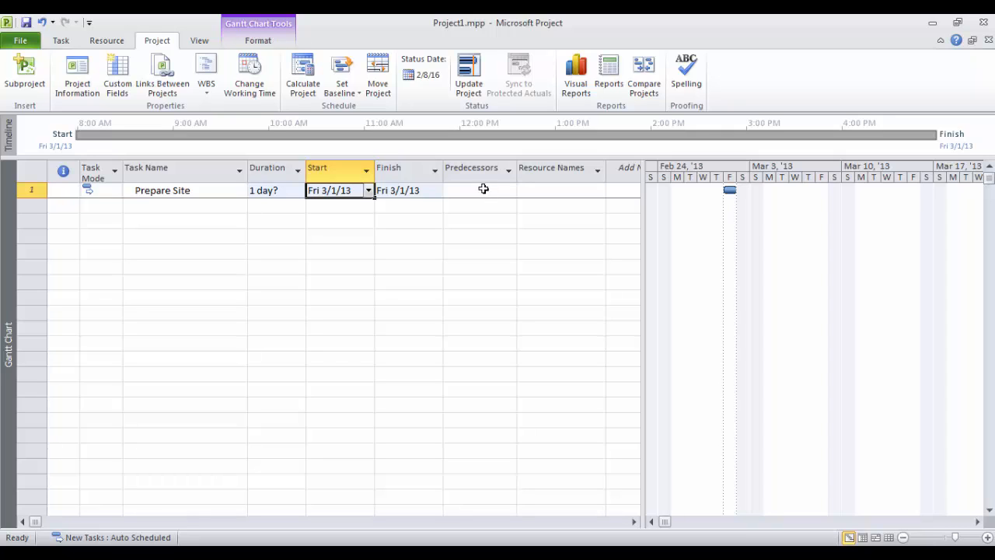
Examine the Duration, Start and Finish fields of the Prepare Site task
left_click(419, 192)
left_click(340, 193)
left_click(416, 192)
left_click(280, 192)
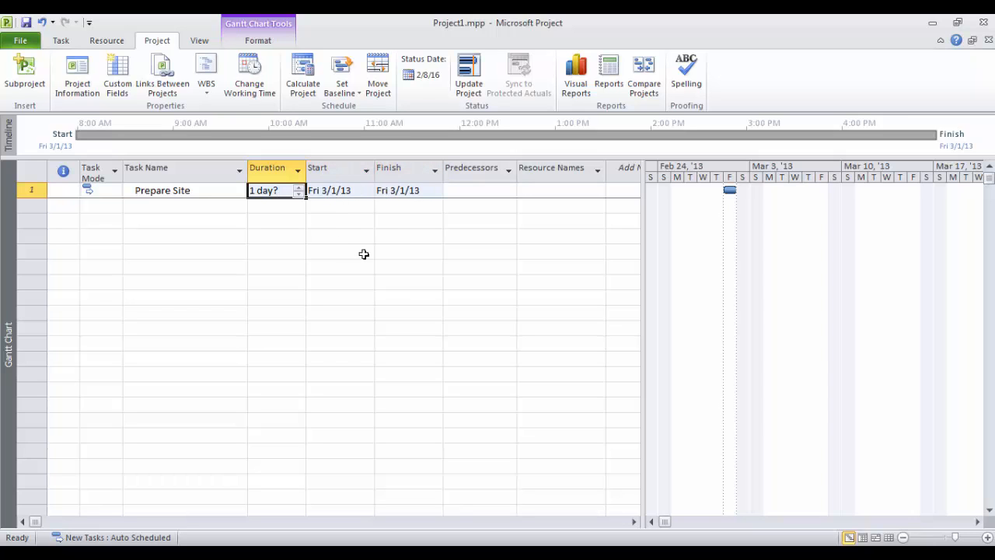
left_click(349, 194)
left_click(404, 192)
left_click(330, 192)
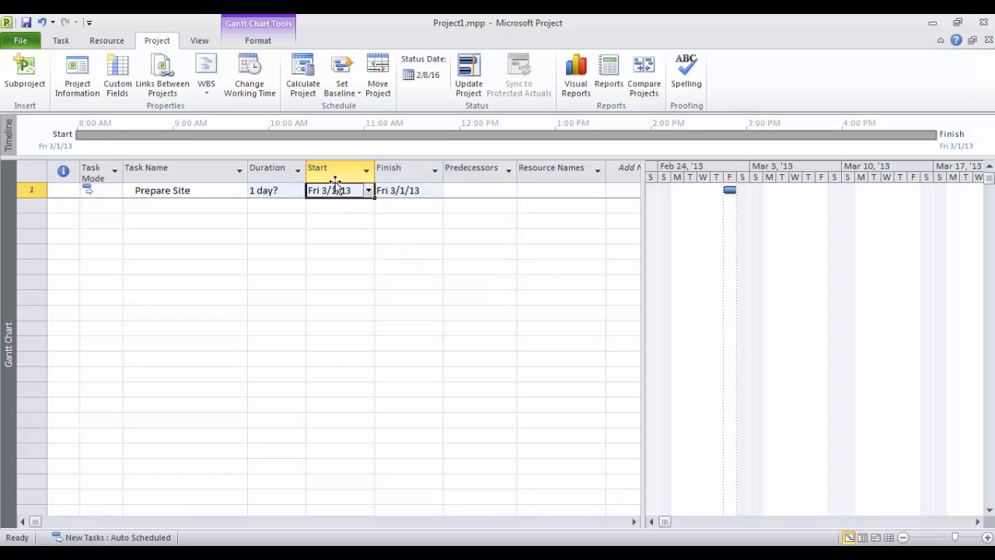
left_click(414, 188)
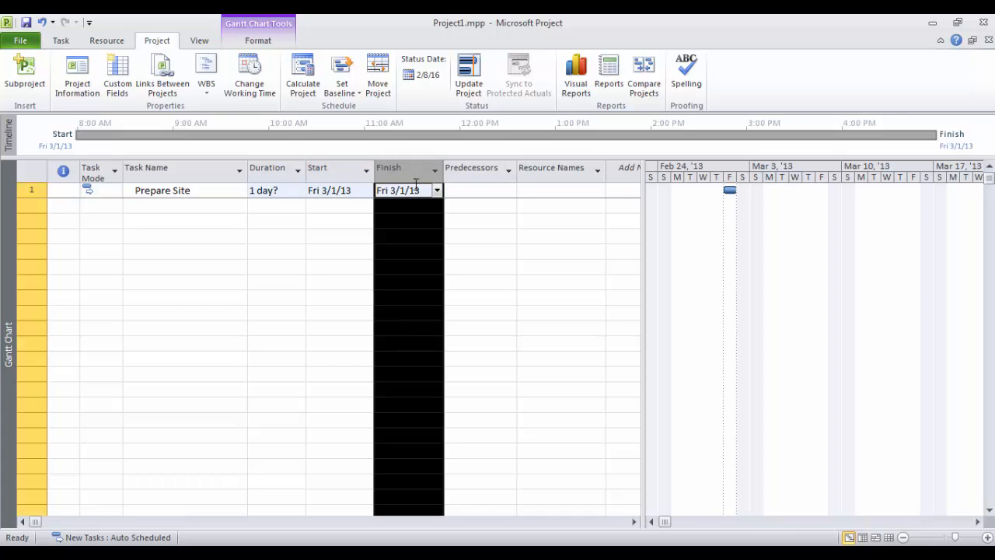
left_click(417, 194)
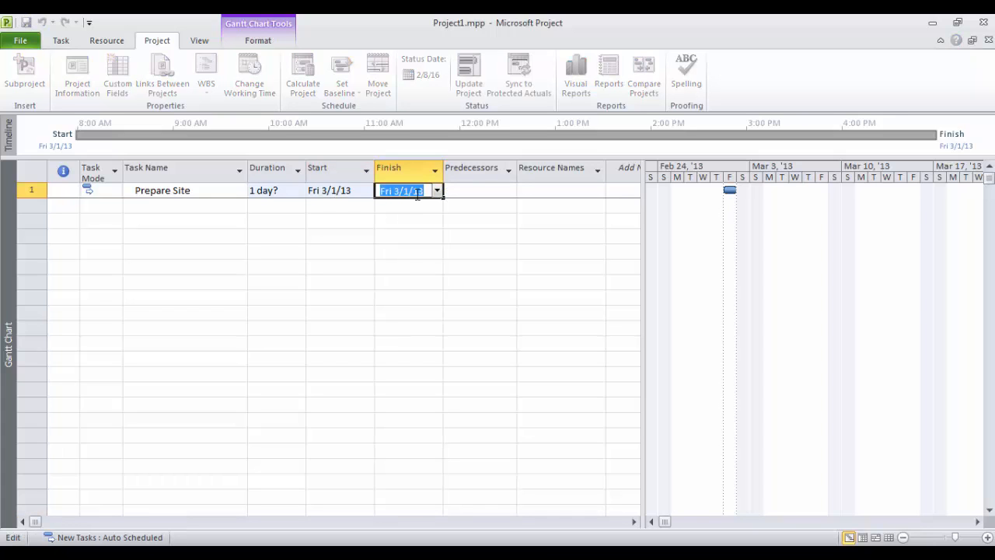
left_click(321, 191)
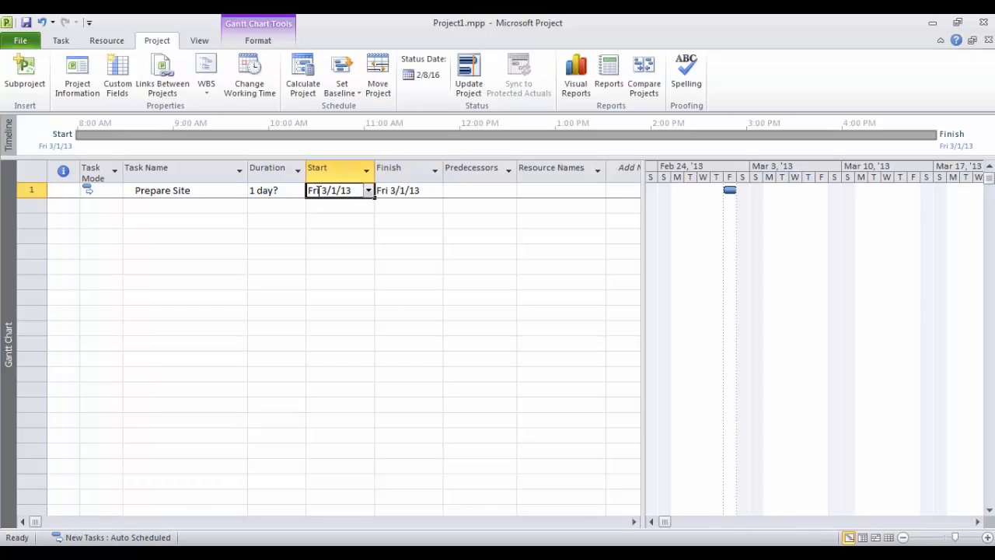
left_click(414, 190)
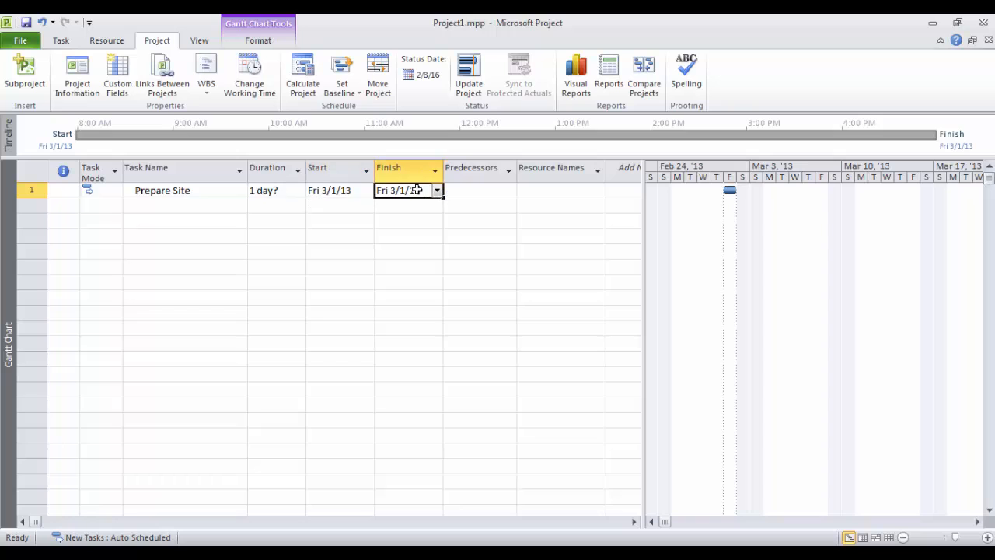
Try a 2-day duration for the Prepare Site task and examine its start and finish dates
left_click(280, 192)
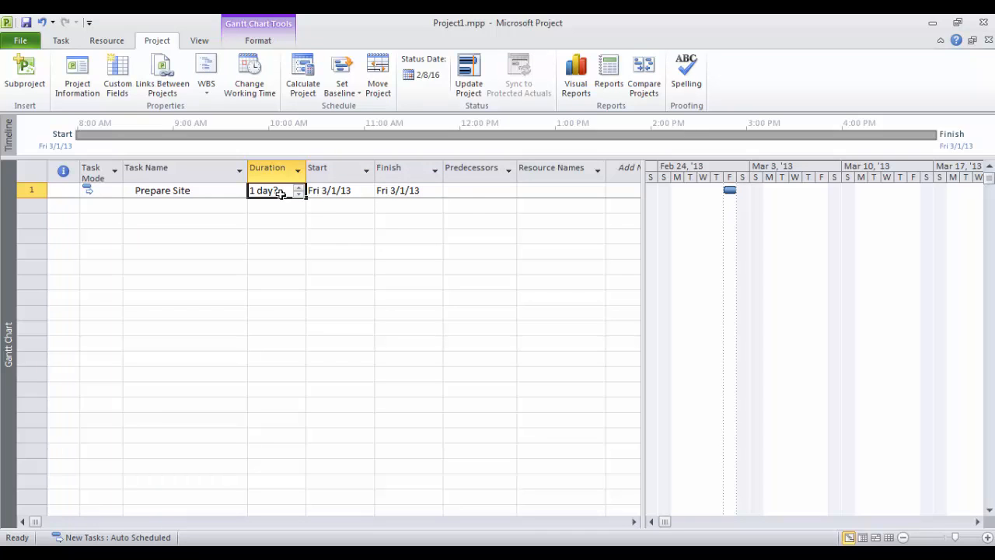
left_click(280, 192)
left_click(299, 189)
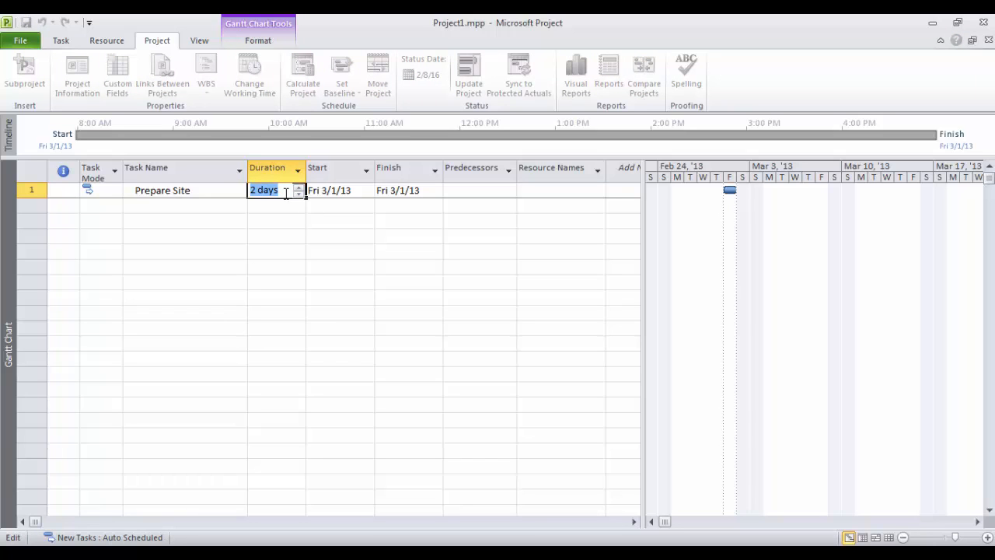
left_click(334, 190)
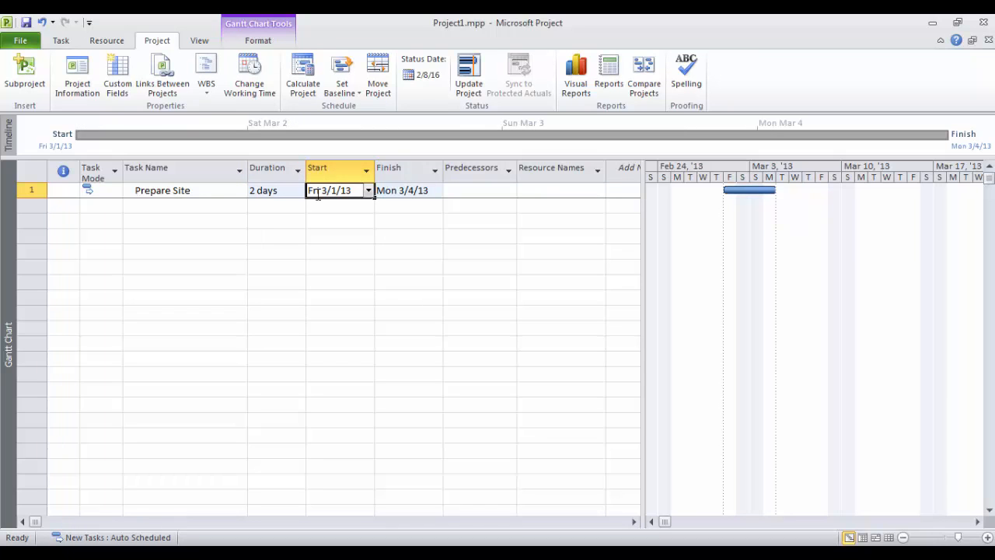
left_click(412, 191)
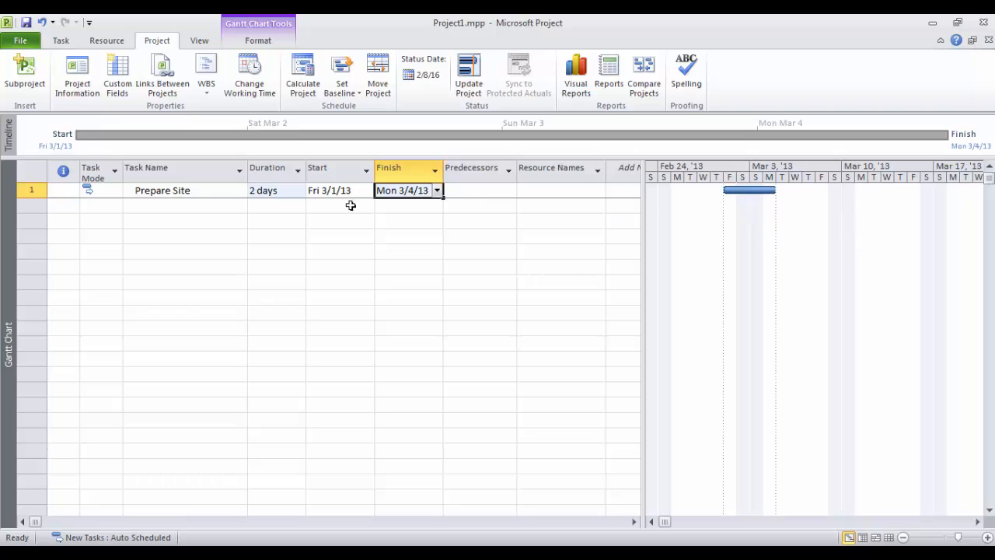
left_click(280, 199)
left_click(326, 190)
left_click(380, 192)
left_click(336, 188)
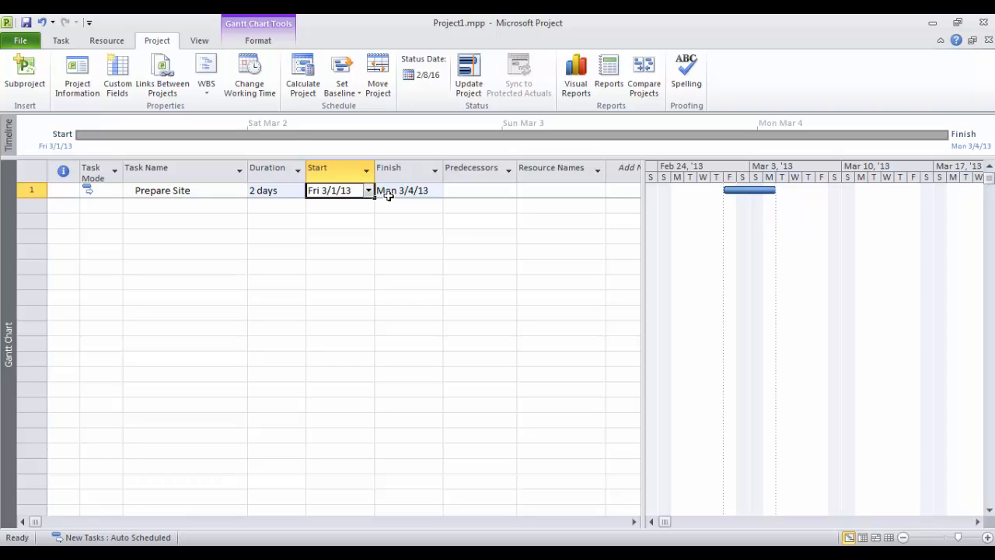
left_click(160, 194)
left_click(166, 204)
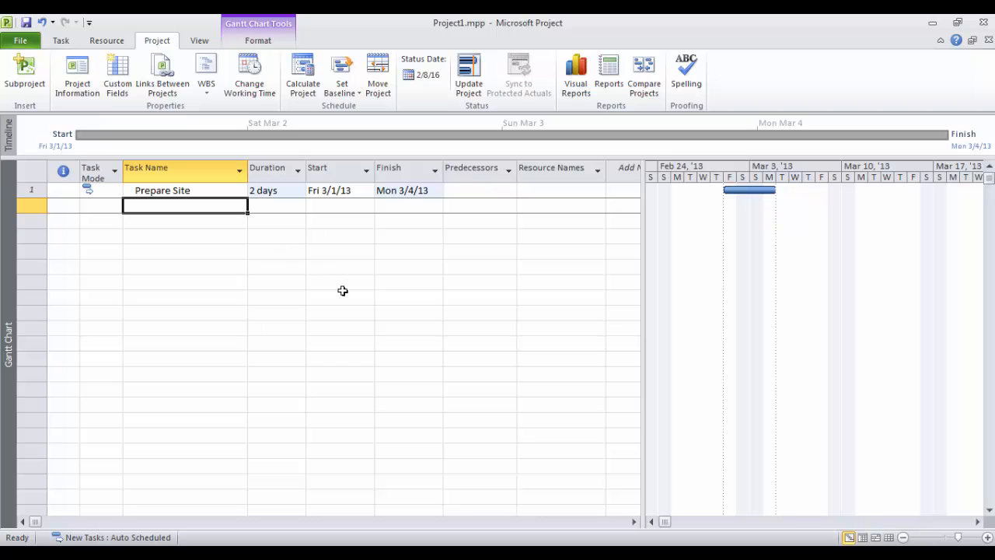
Set the Prepare Site task's duration to 1 day
left_click(300, 193)
left_click(299, 194)
left_click(195, 205)
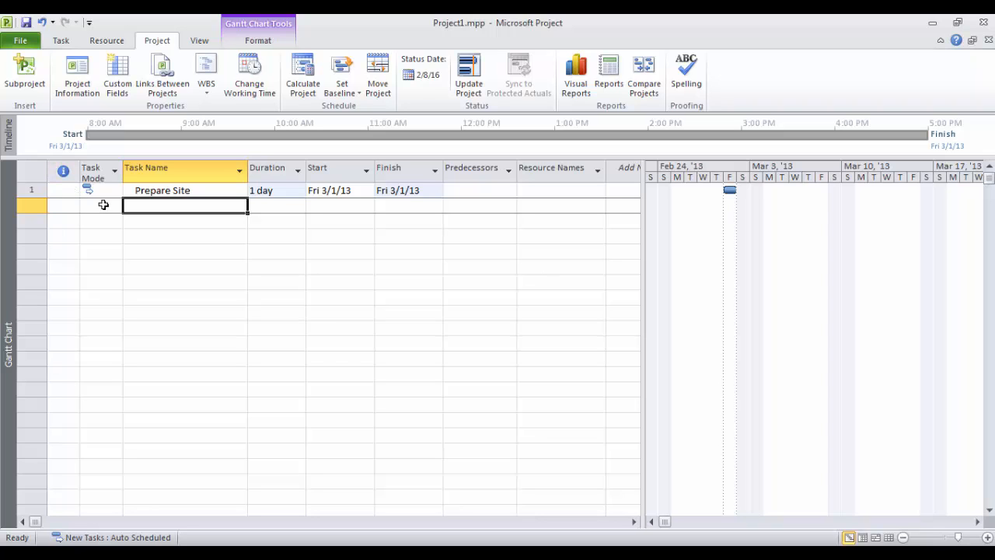
Add a second task named Construct Footings with a duration of 9 days
type("Co")
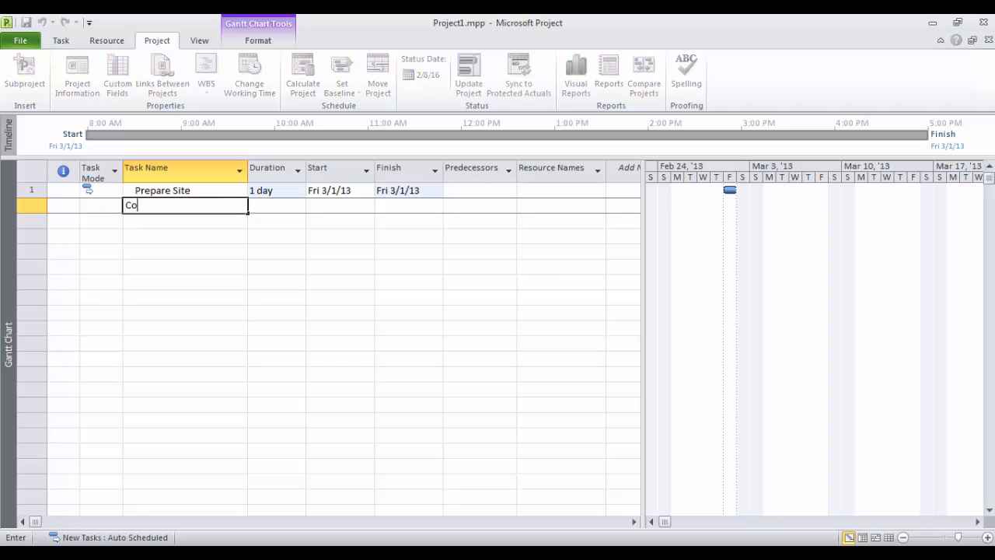
type("nstruct Footings")
key("Return")
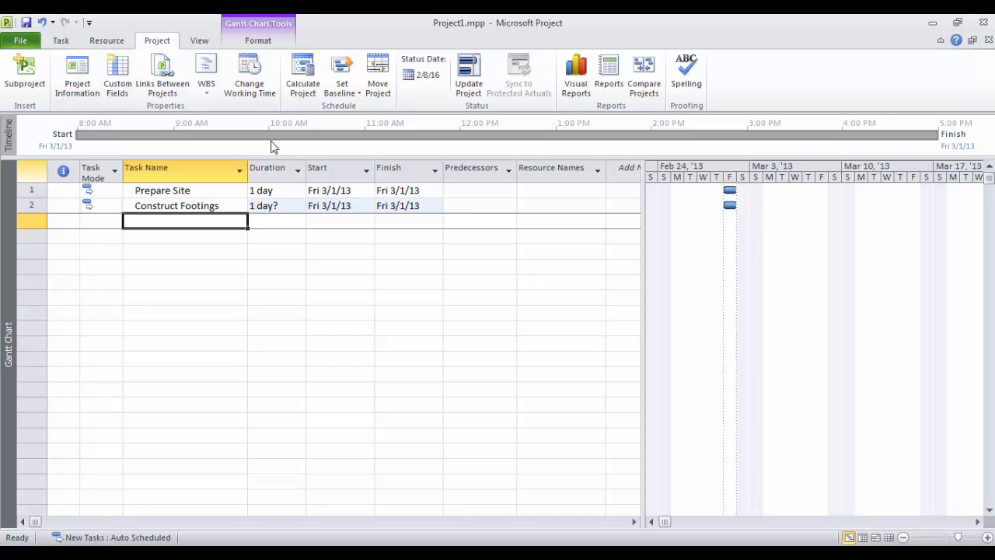
left_click(273, 206)
type("9")
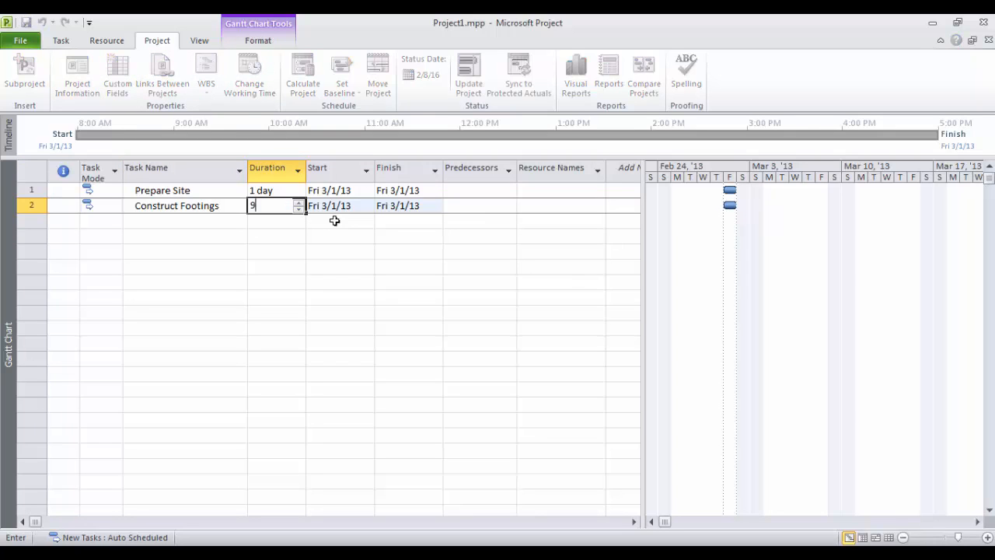
key("Return")
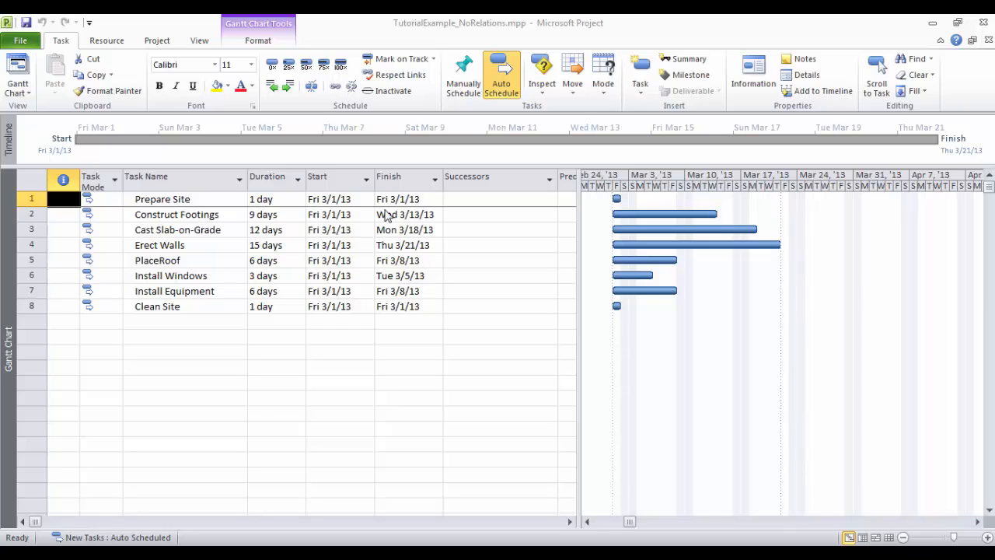
In TutorialExample_NoRelations.mpp, widen the task table, narrow the Successors column and slightly widen the Predecessors column
left_click_drag(581, 204, 670, 204)
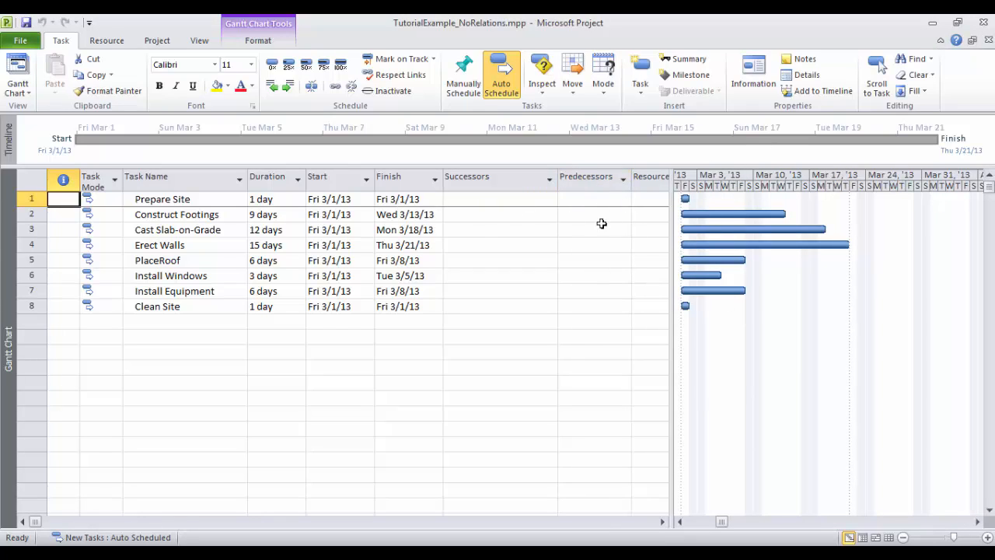
mouse_move(746, 257)
left_click_drag(559, 181, 517, 183)
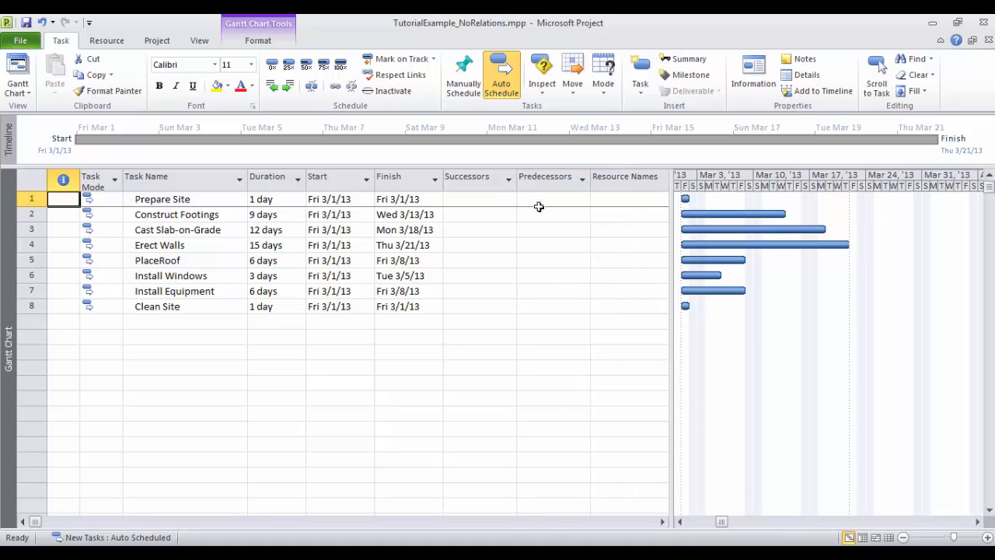
left_click_drag(590, 184, 600, 184)
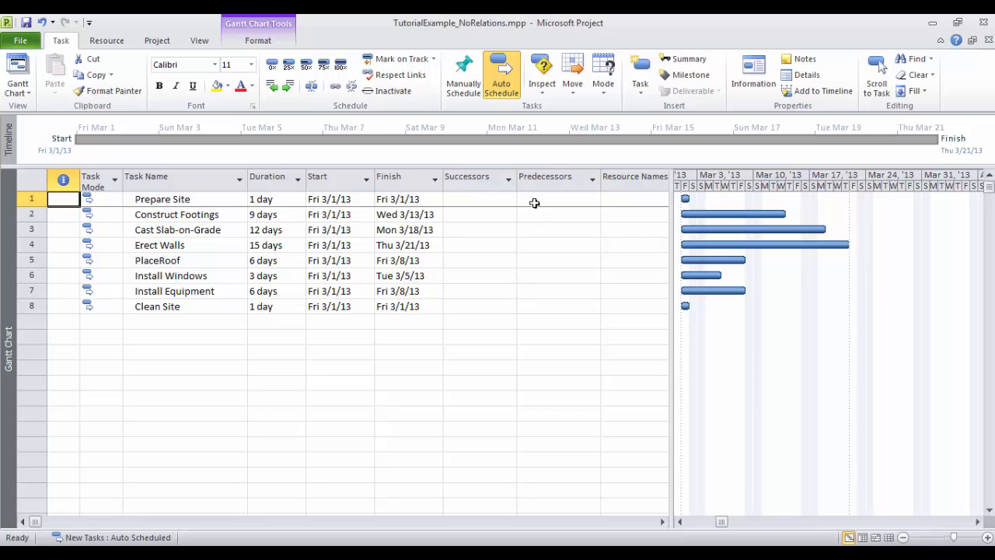
Locate the Successors field in the list of fields available for a new column, without inserting one
right_click(473, 184)
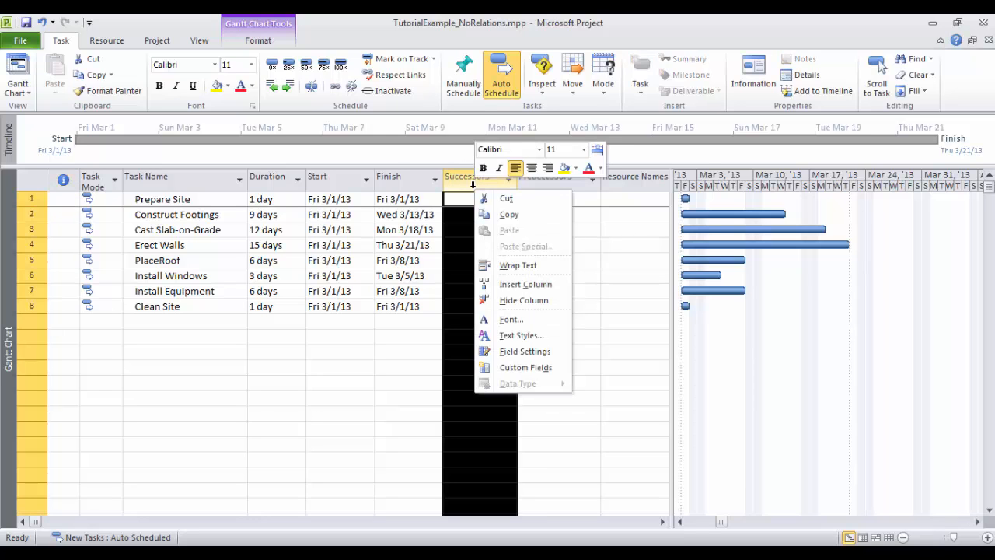
left_click(526, 286)
left_click_drag(583, 216, 583, 464)
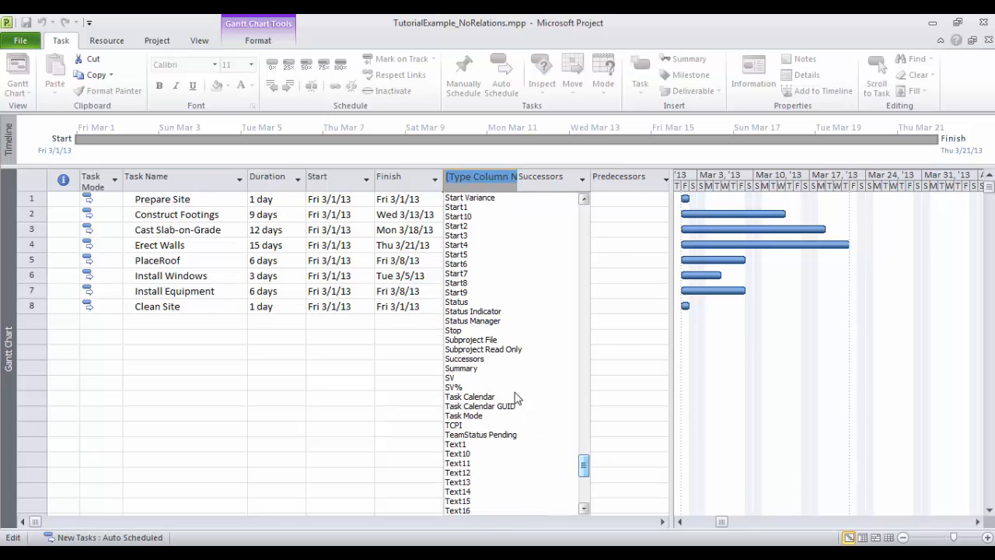
scroll(506, 389, "up", 2)
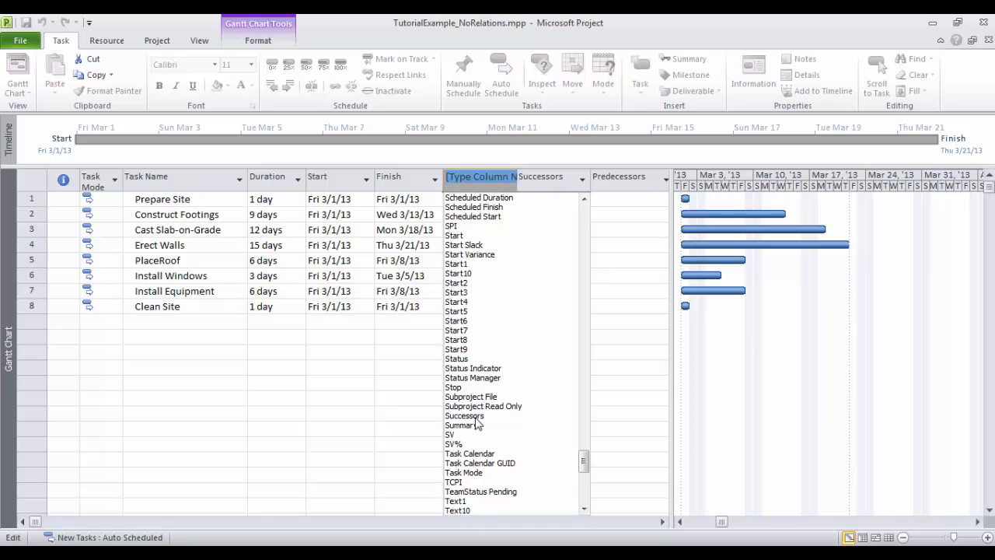
left_click(539, 177)
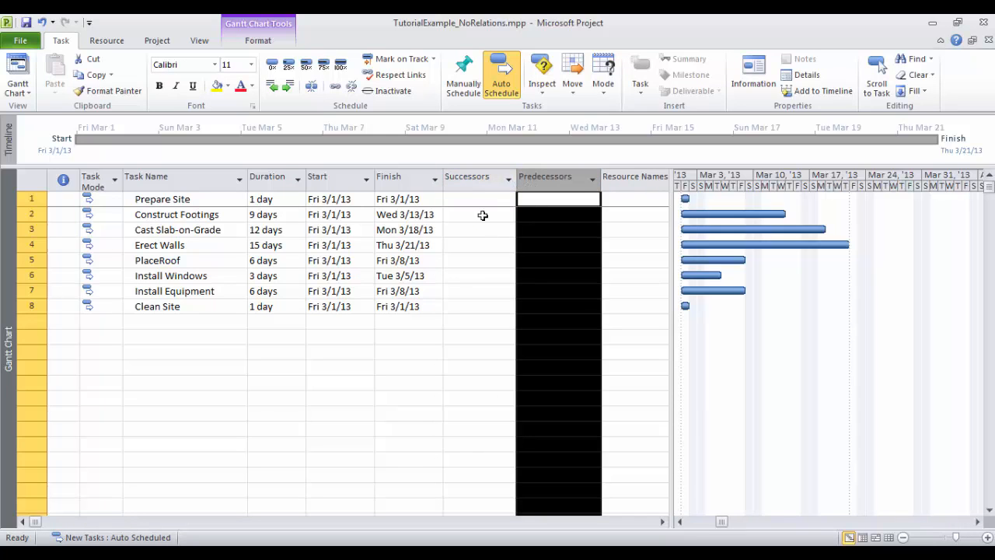
Narrow the task table so it ends just after the Predecessors column, giving the Gantt chart more room
left_click(476, 178)
left_click(538, 177)
mouse_move(601, 204)
left_mouse_down()
mouse_move(592, 204)
mouse_move(607, 204)
left_mouse_up()
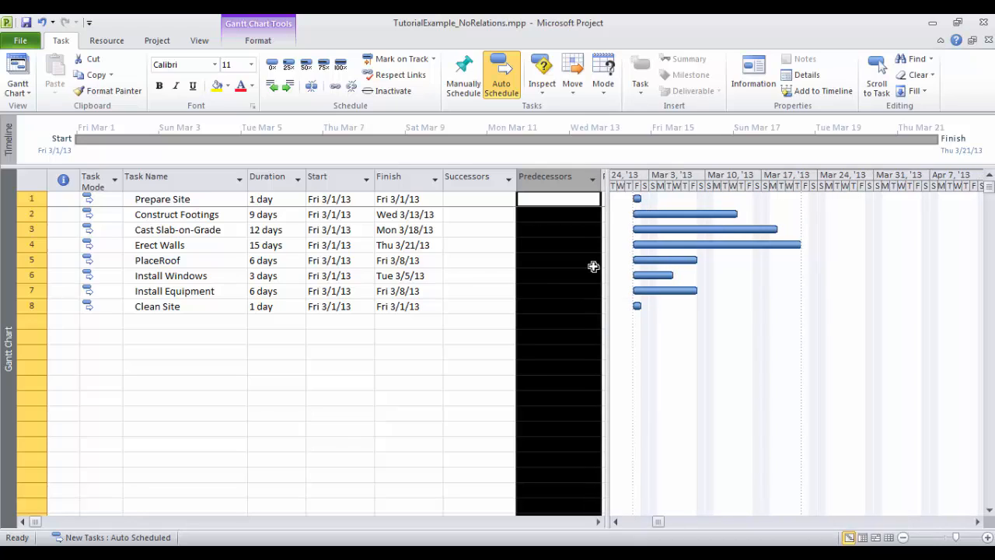
Link the Prepare Site and Construct Footings tasks by selecting both rows
left_click(34, 200)
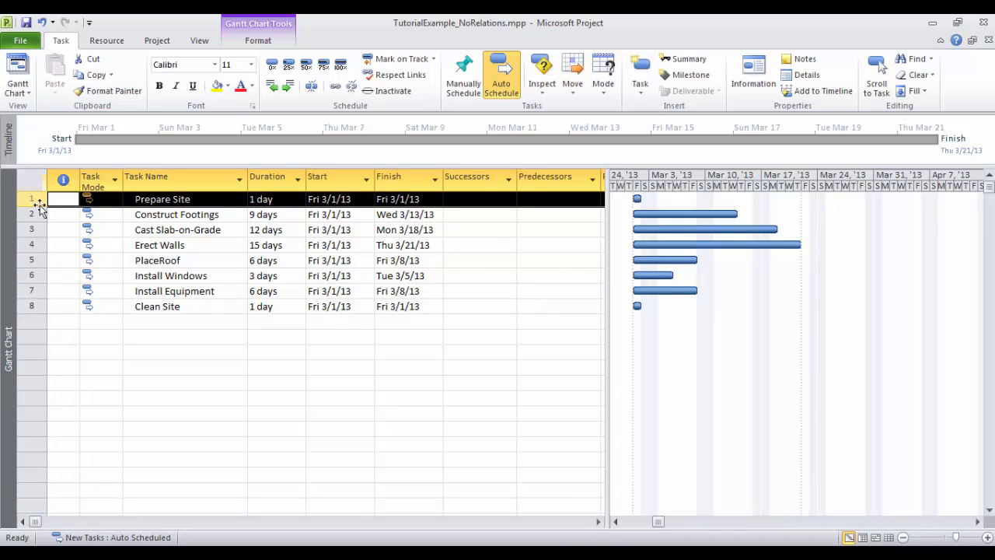
left_click(33, 214, "shift")
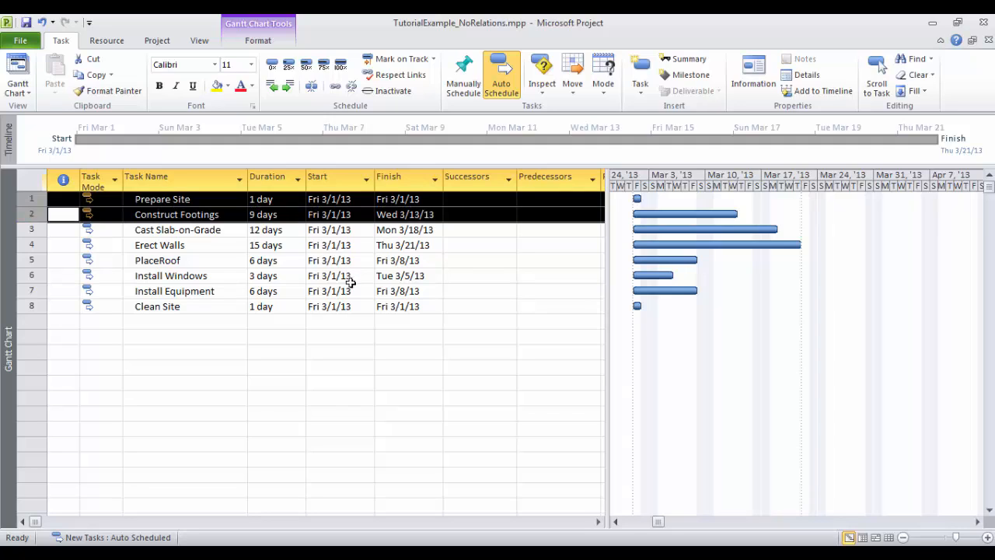
left_click(337, 89)
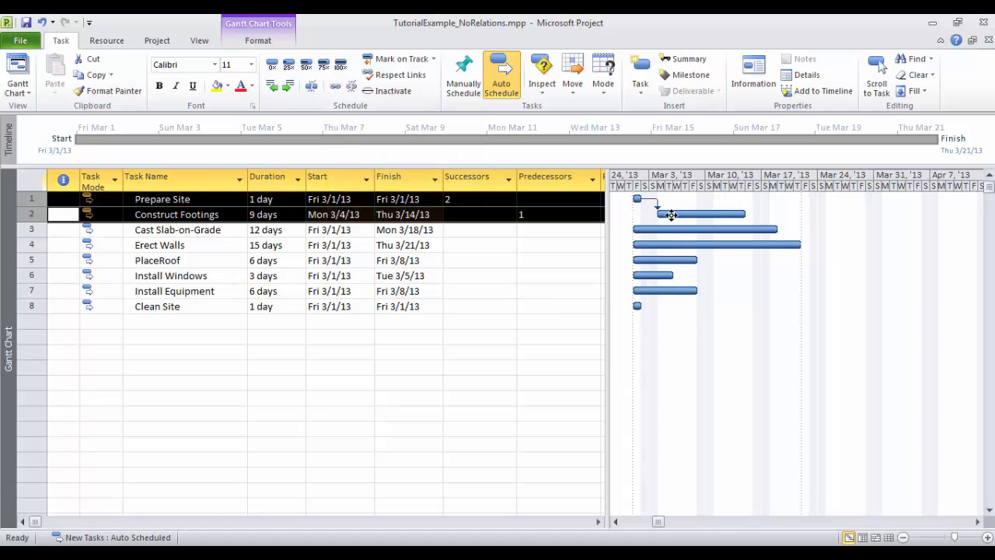
Consult the Followers column of the activity table in the Adobe Reader PDF, and undo the link between the first two tasks in Microsoft Project
key("alt+Tab")
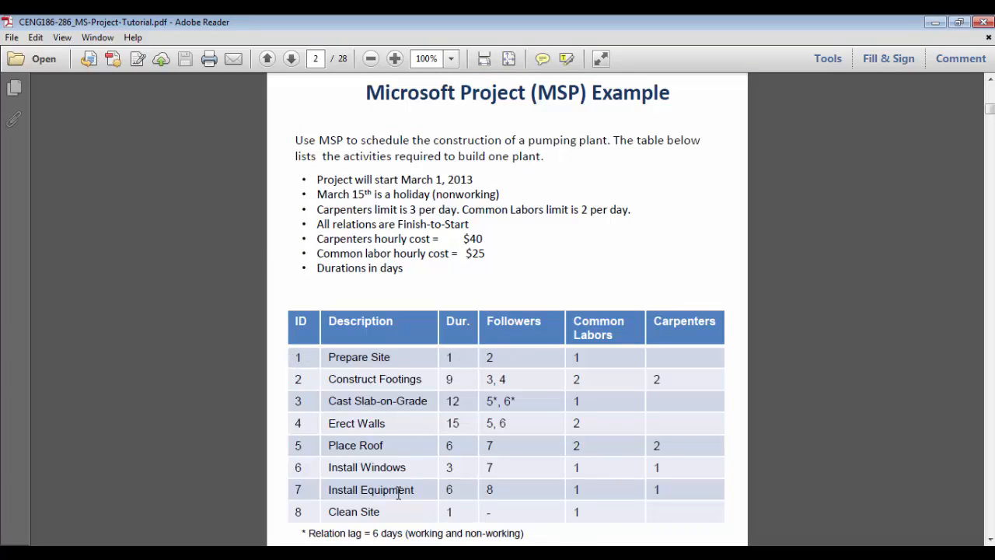
left_click(337, 554)
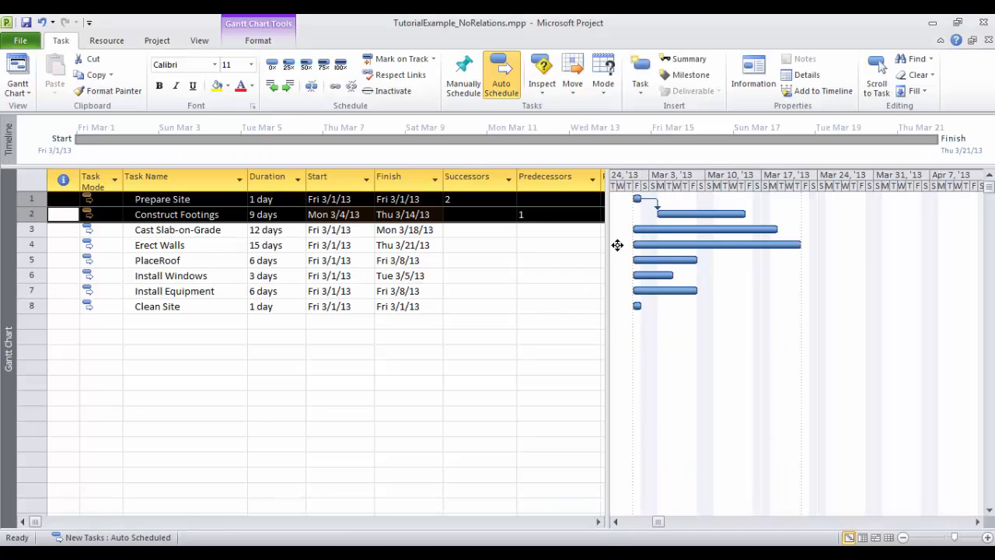
left_click(42, 24)
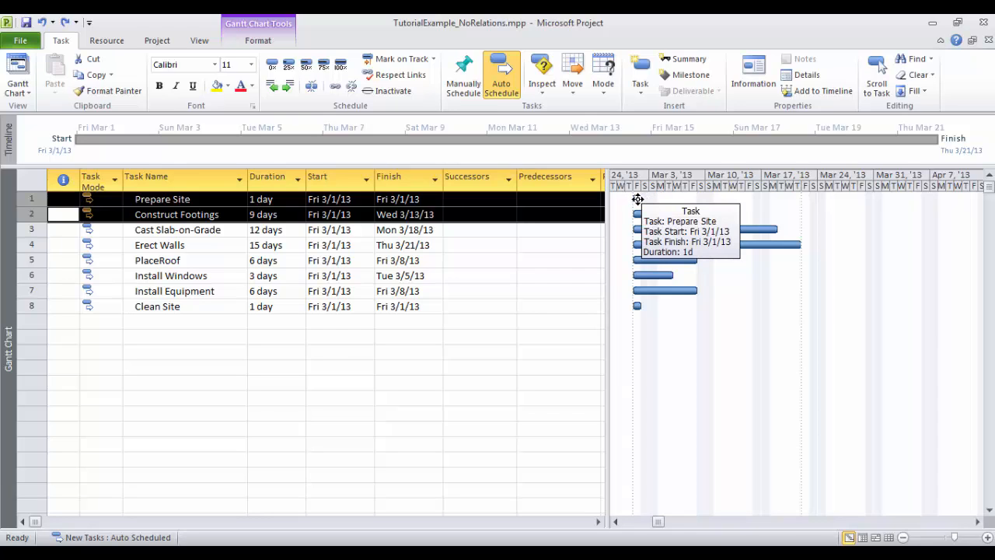
Draw a finish-to-start link from the Prepare Site bar to the Construct Footings bar in the Gantt chart
left_click_drag(638, 199, 641, 208)
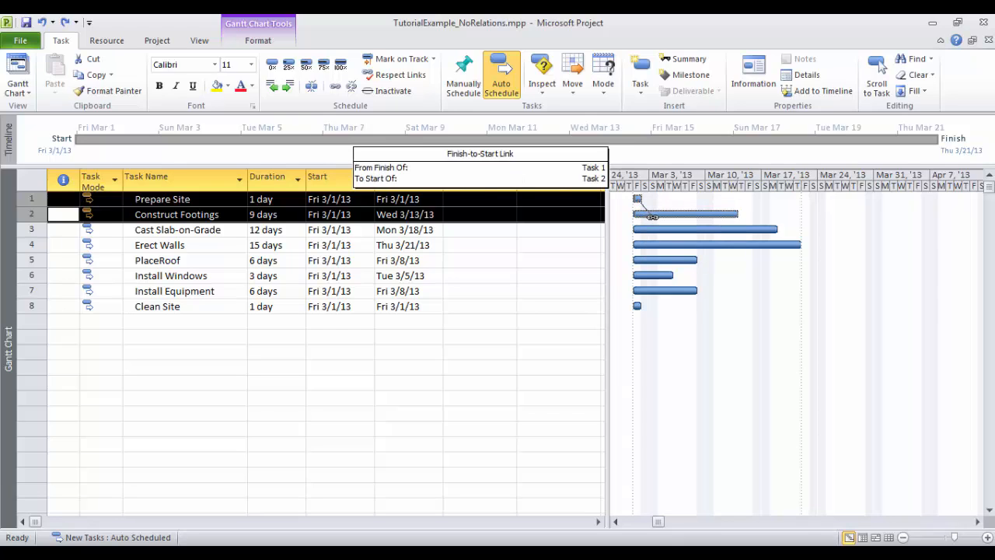
mouse_move(656, 217)
left_mouse_down()
mouse_move(659, 202)
mouse_move(631, 216)
mouse_move(665, 221)
mouse_move(659, 213)
left_mouse_up()
left_click_drag(659, 213, 659, 213)
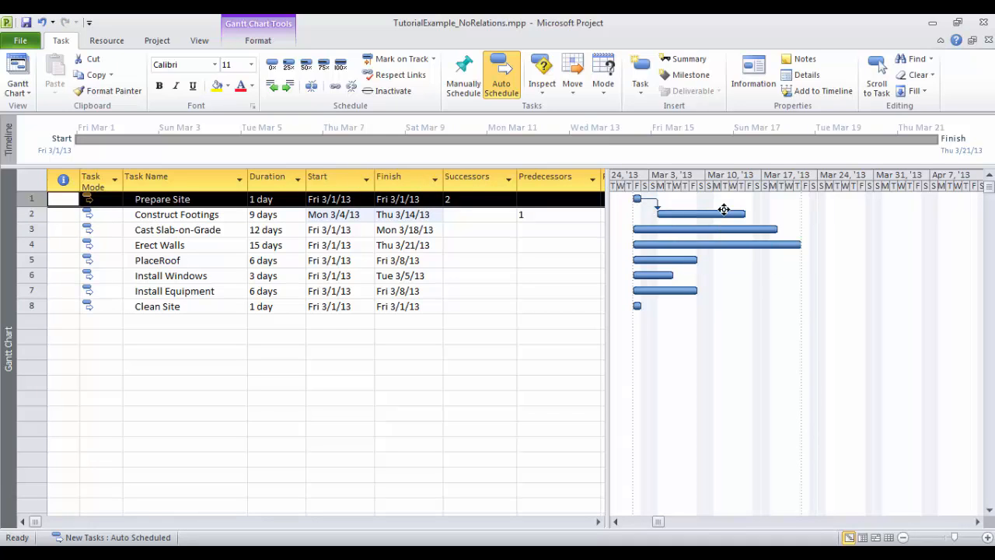
Examine the Successors entry of Prepare Site and the Predecessors entry of Construct Footings
left_click(493, 196)
left_click(544, 213)
left_click(482, 202)
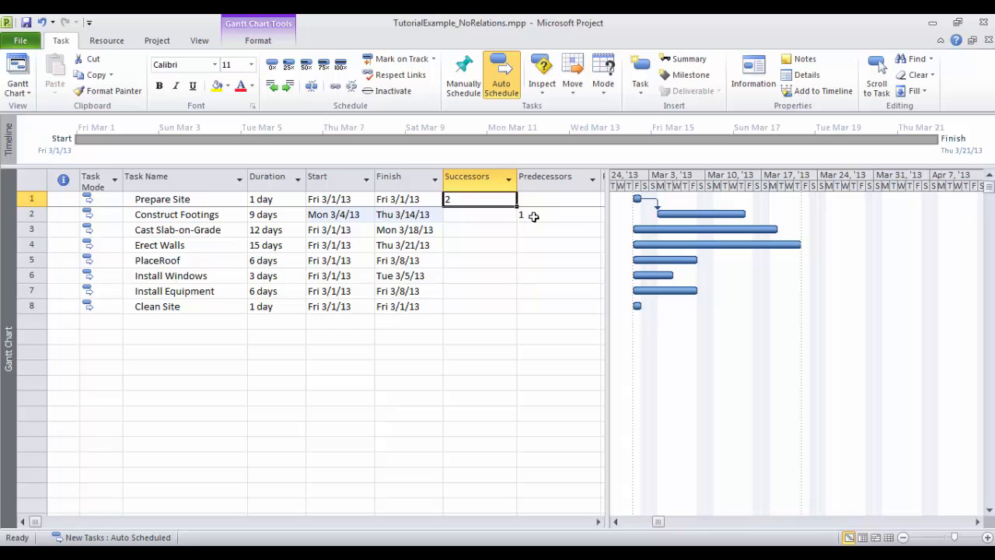
left_click(533, 217)
left_click_drag(548, 177, 466, 178)
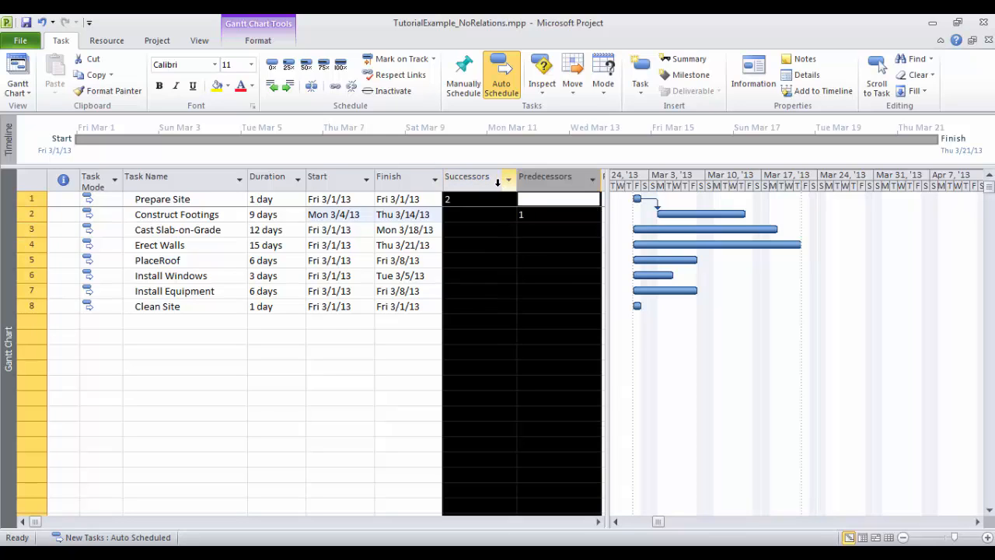
Compare the Successors, Predecessors and Duration entries of Prepare Site and Construct Footings with their link in the Gantt chart
left_click(194, 200)
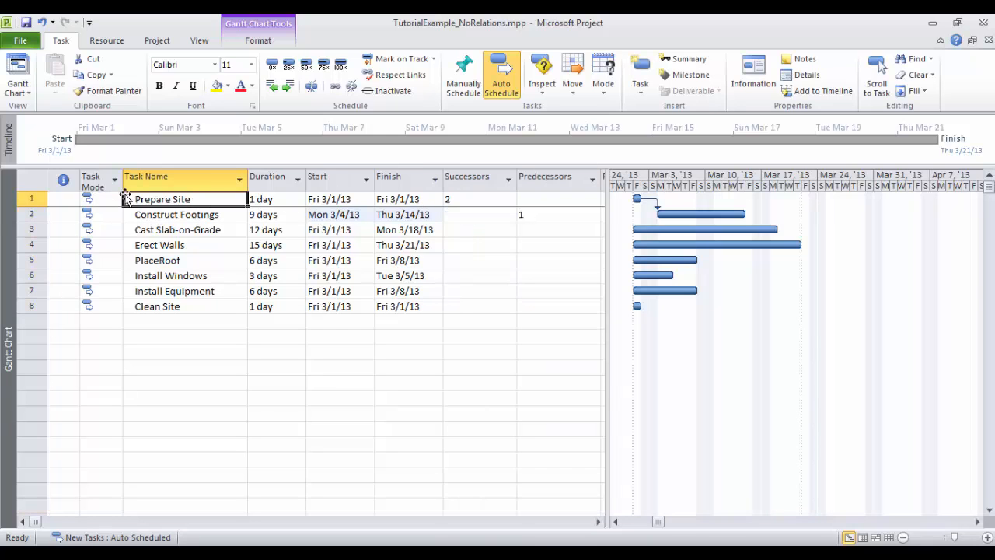
left_click(477, 200)
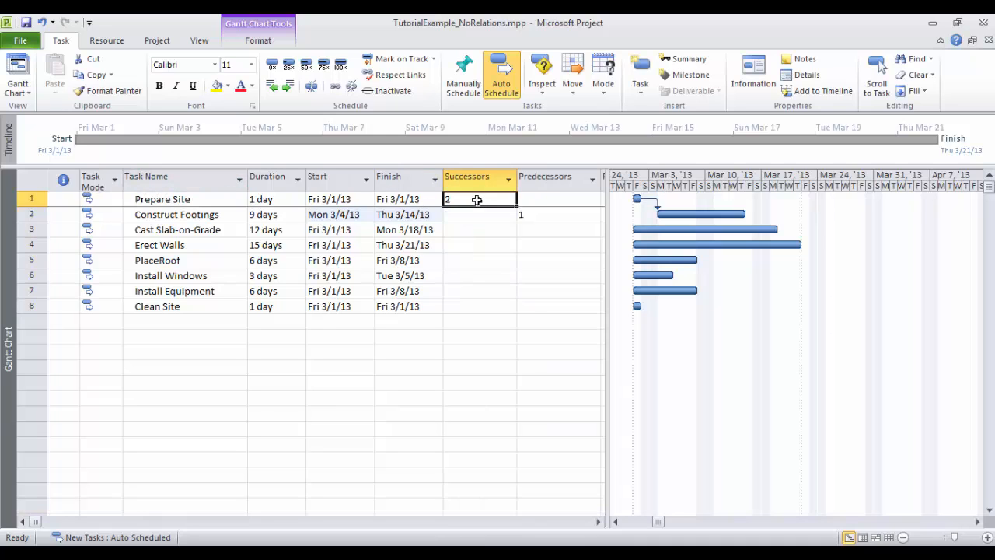
left_click(536, 213)
left_click(36, 213)
left_click(521, 211)
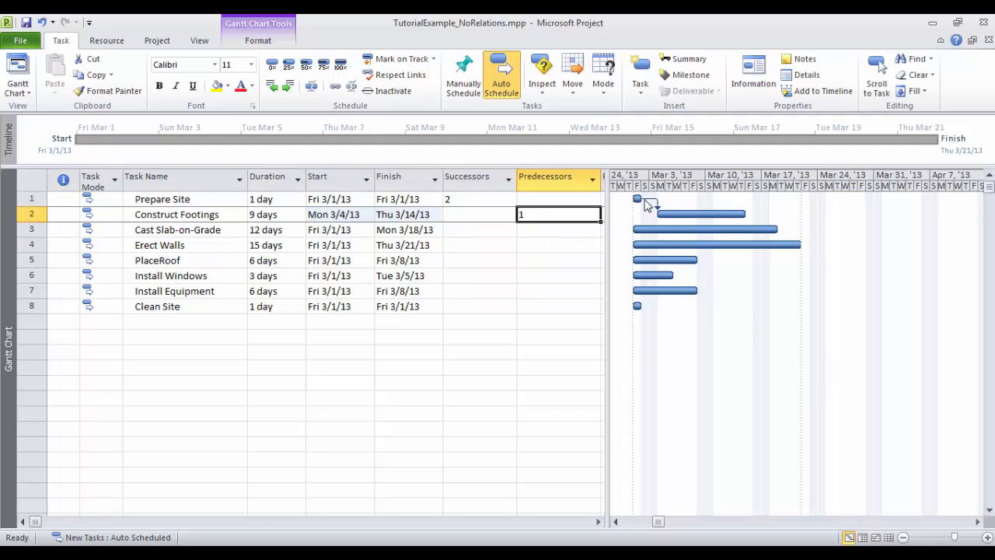
left_click(190, 202)
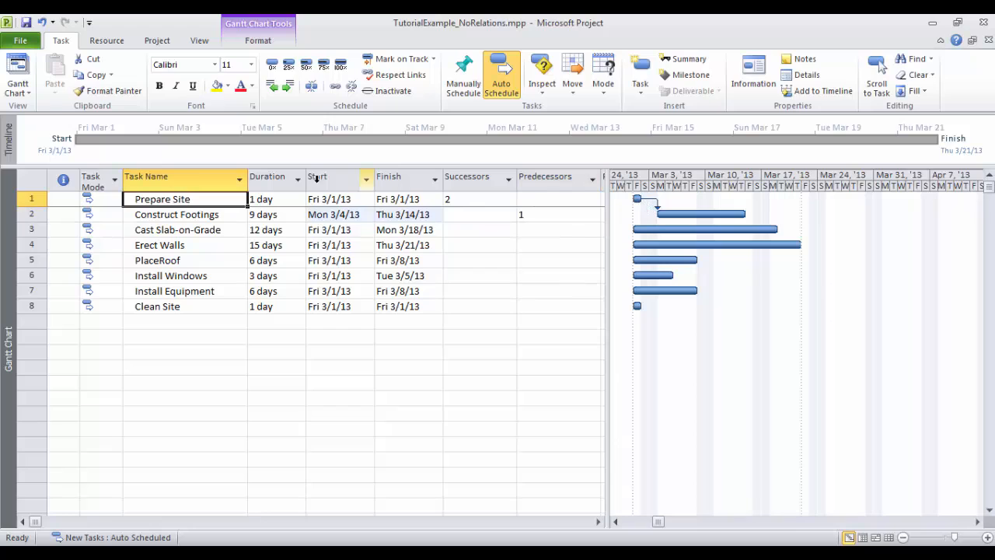
left_click(264, 200)
left_click(266, 217)
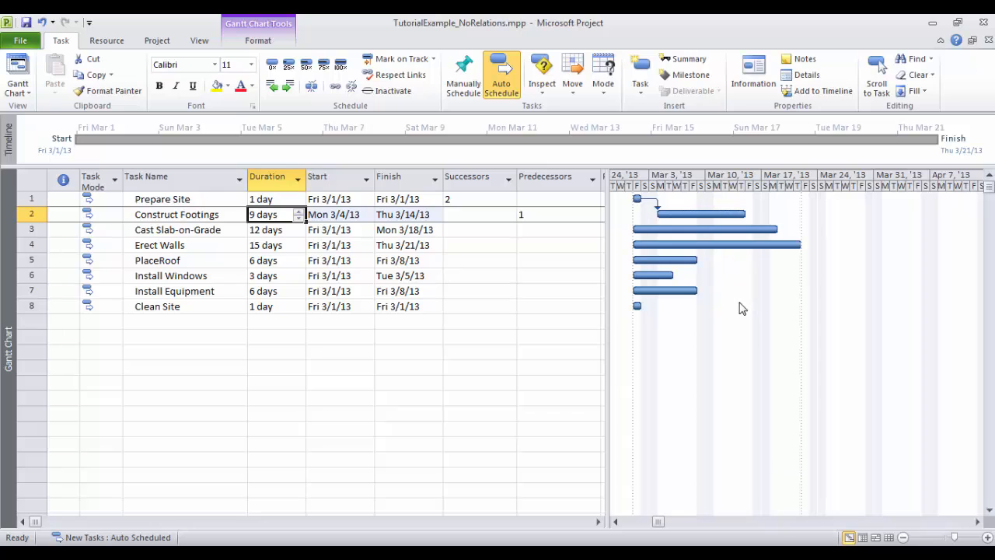
Consult the Followers column in the Adobe Reader PDF, and link Construct Footings to Cast Slab-on-Grade and Erect Walls in Microsoft Project's Gantt chart
left_click(359, 552)
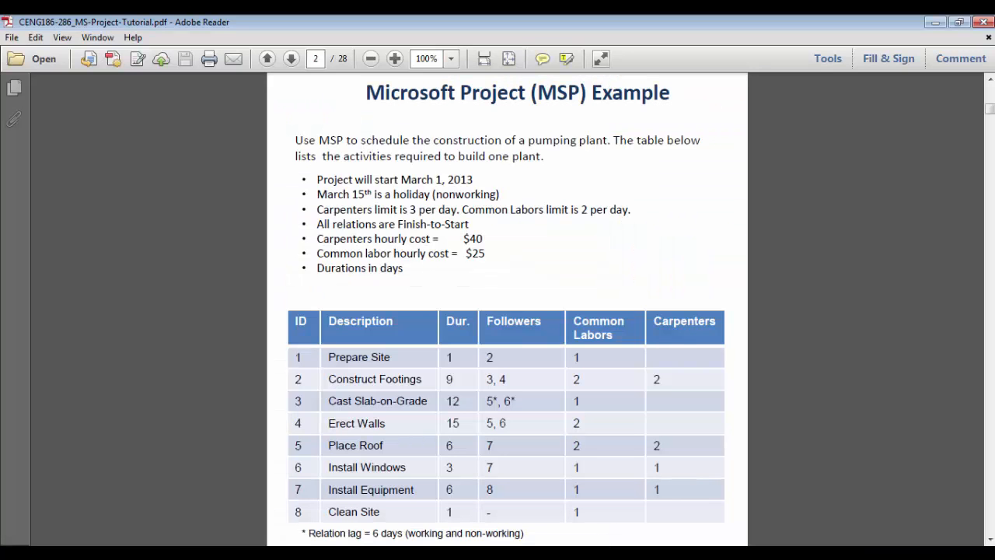
left_click(374, 553)
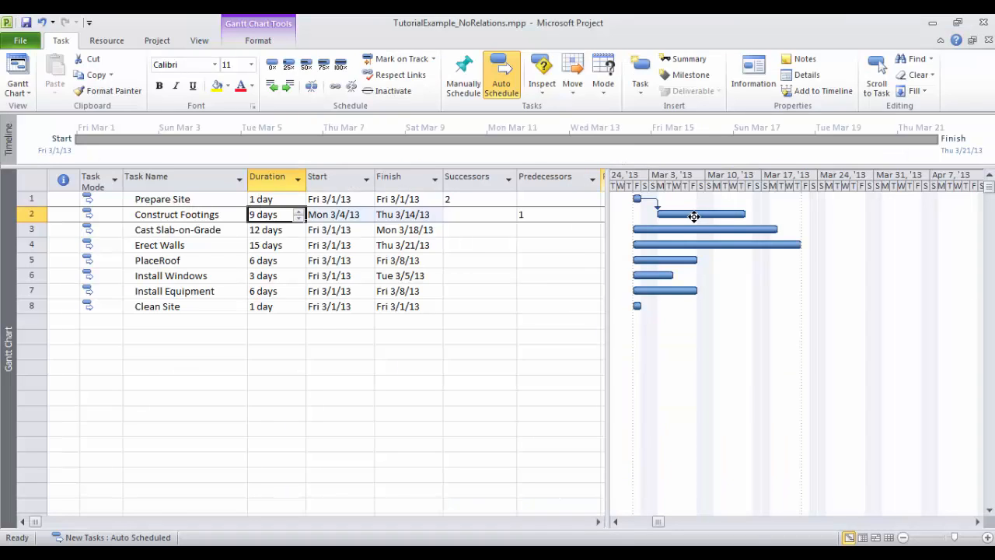
left_click(694, 217)
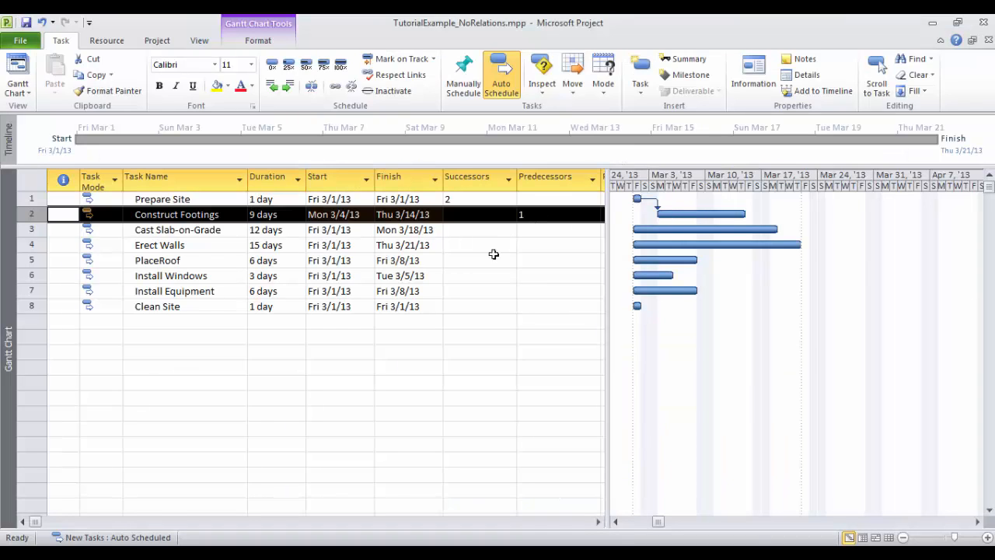
left_click(359, 552)
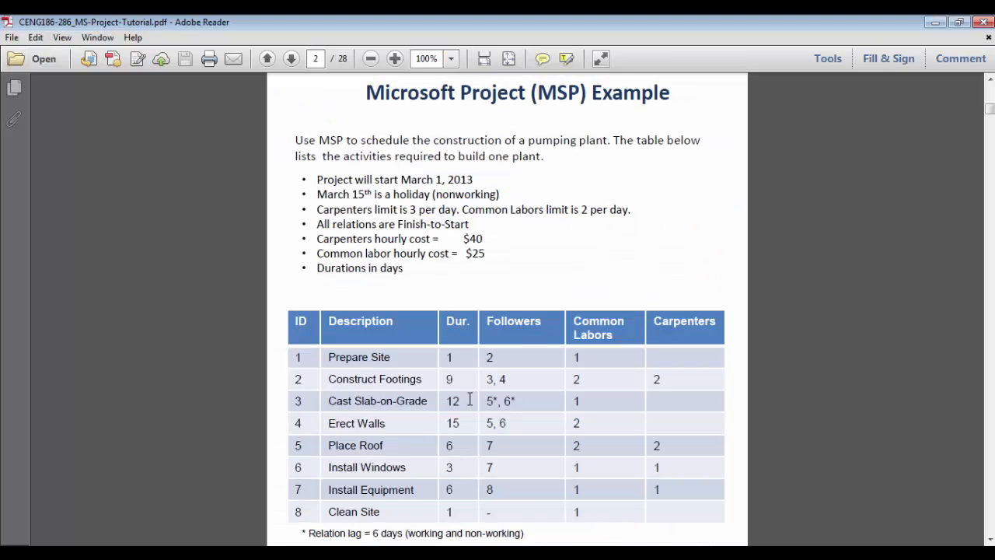
key("alt+Tab")
left_click_drag(681, 214, 707, 249)
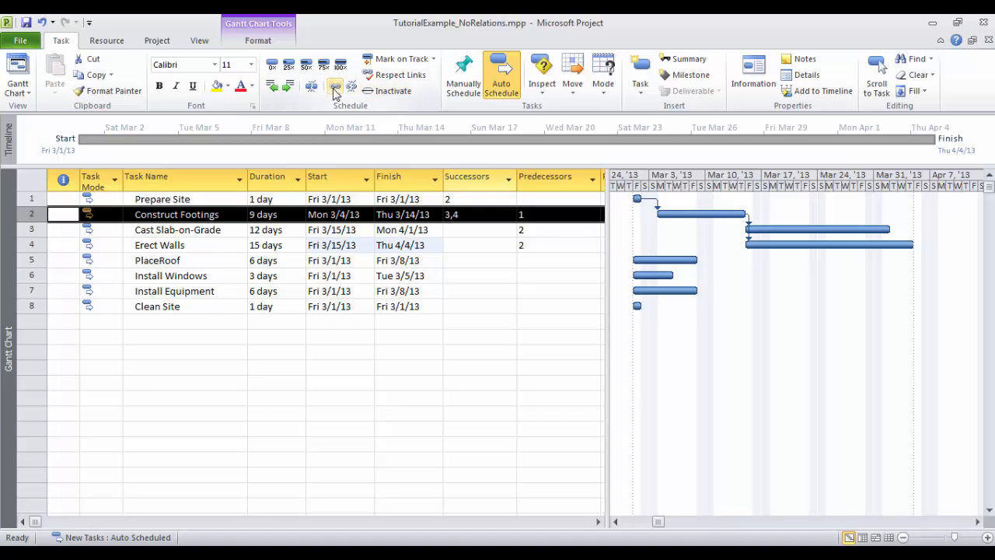
left_click(474, 258)
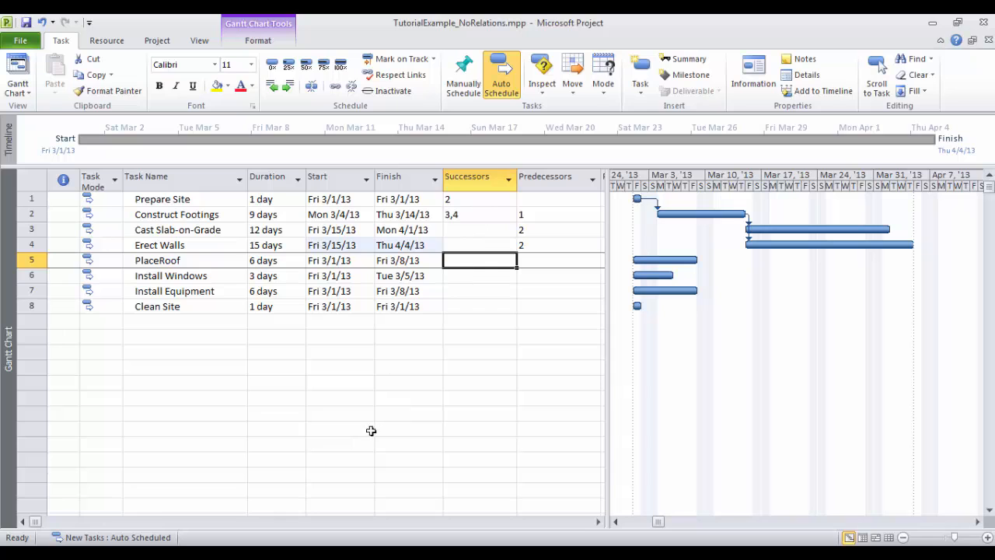
Check the followers in the Adobe Reader PDF, and enter successors 5,6 for both Cast Slab-on-Grade and Erect Walls in Microsoft Project
left_click(315, 553)
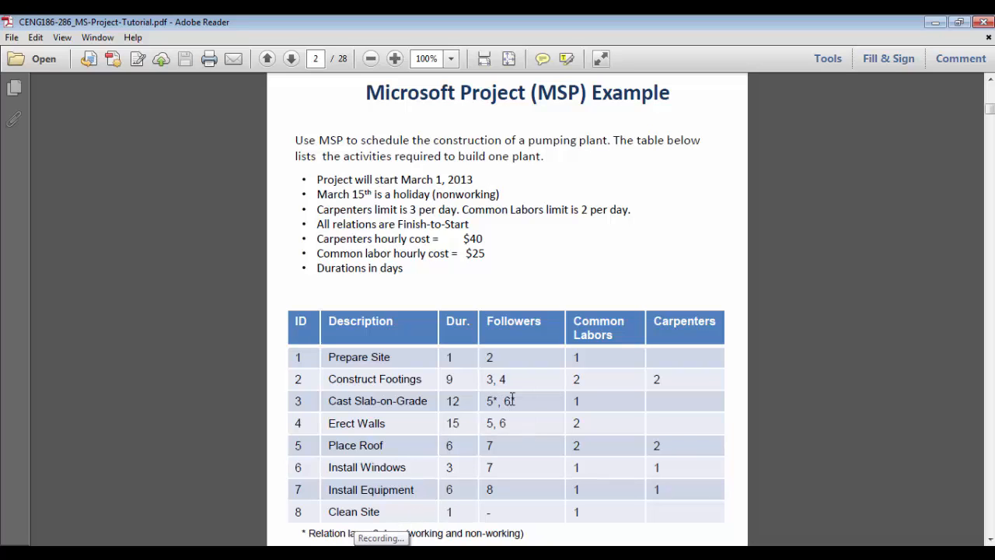
left_click(376, 553)
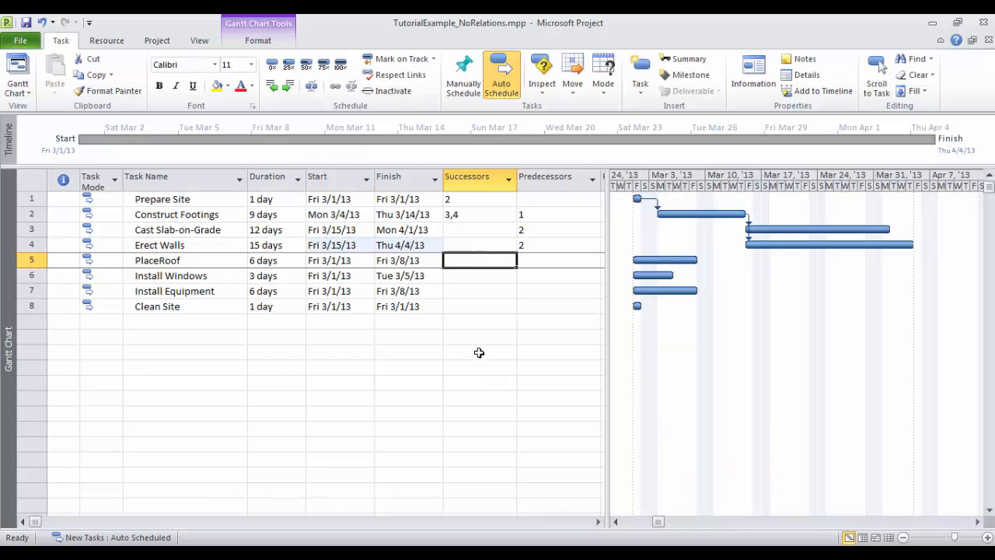
left_click(451, 231)
left_click(451, 230)
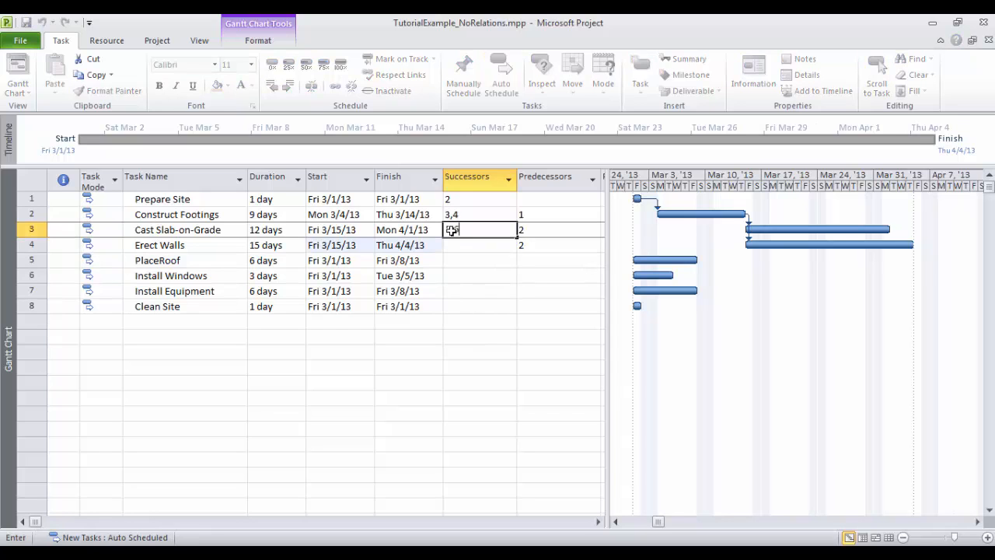
key("Return")
type("5,6")
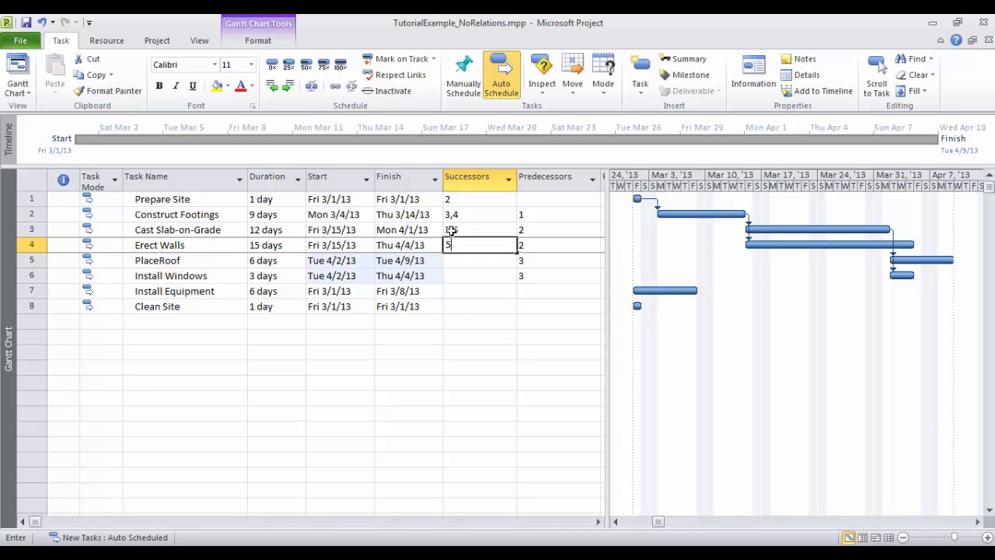
key("Return")
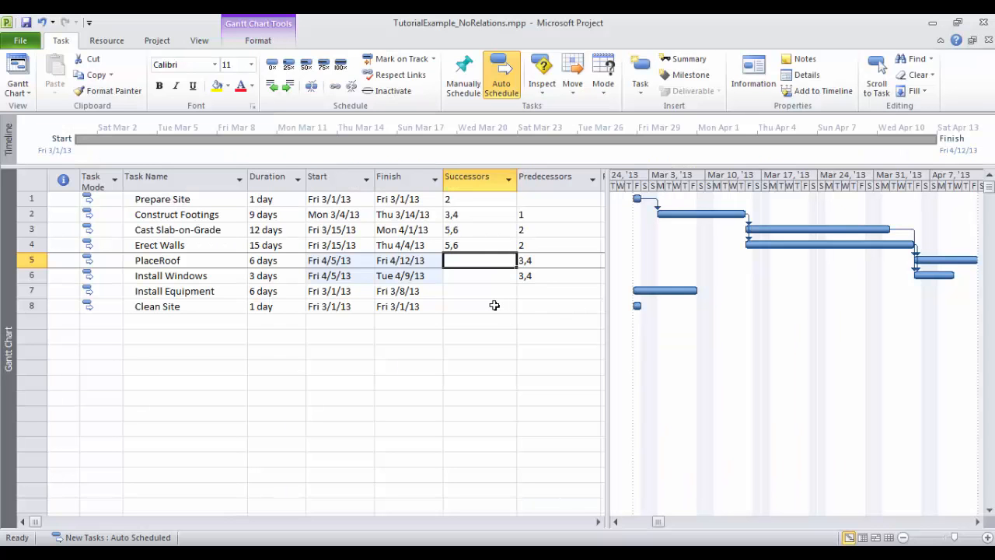
Enter 7 as the successor of both PlaceRoof and Install Windows
type("7")
key("Return")
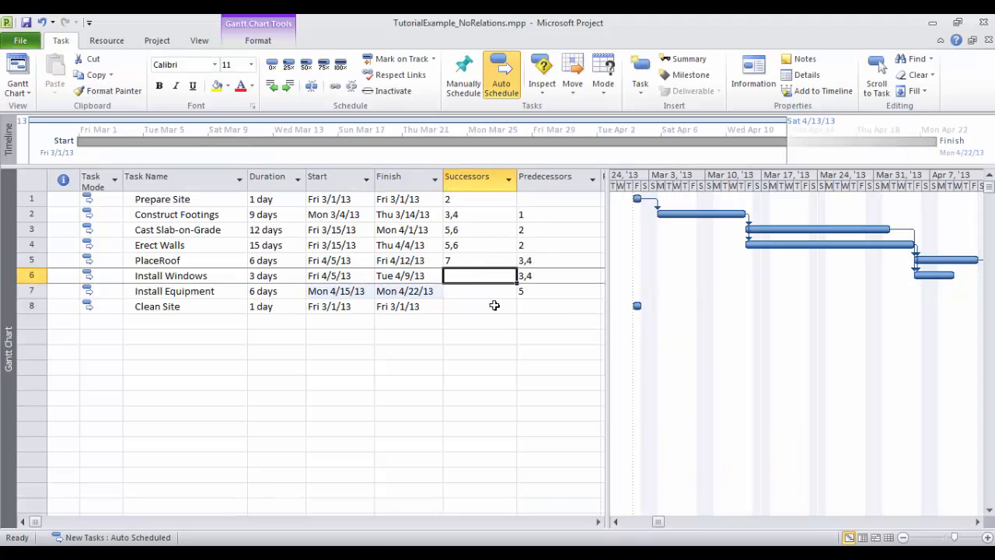
type("7")
key("Return")
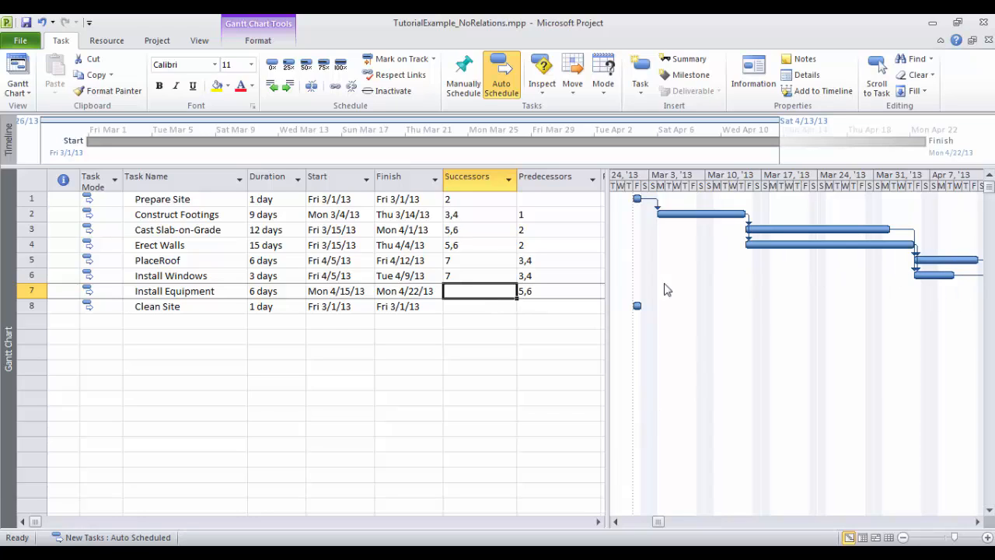
Fit the entire project in the Gantt chart, and enter 8 as the successor of Install Equipment after consulting the Adobe Reader PDF
left_click(199, 41)
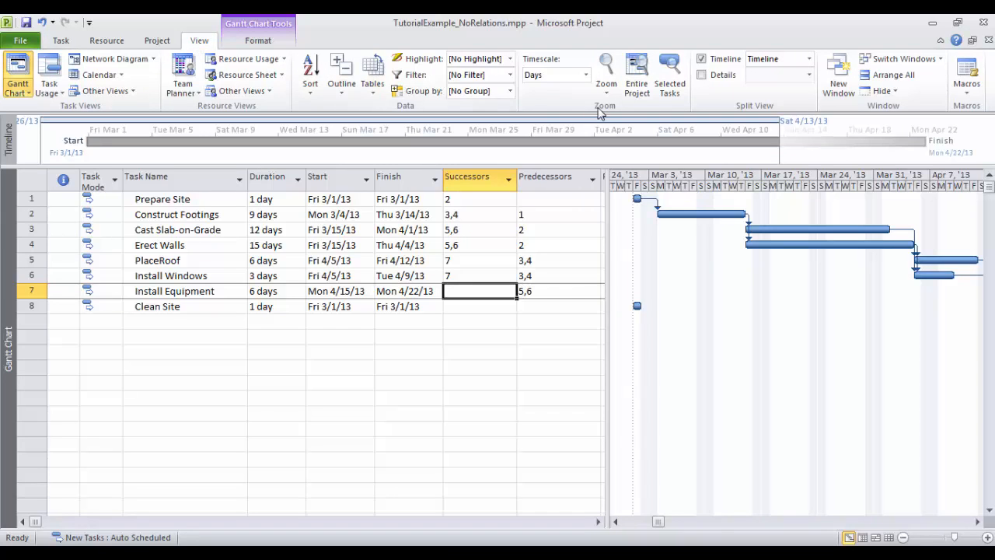
left_click(636, 89)
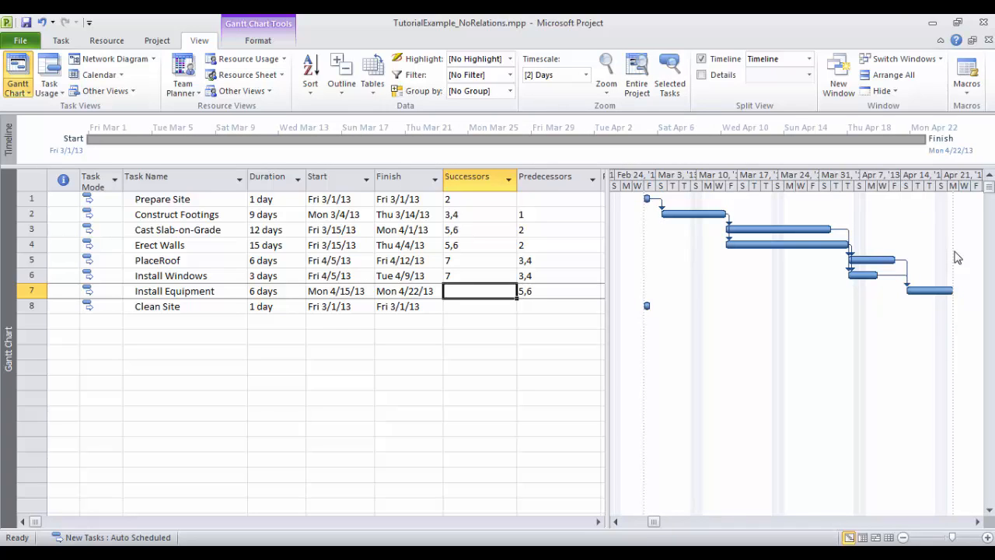
left_click(423, 553)
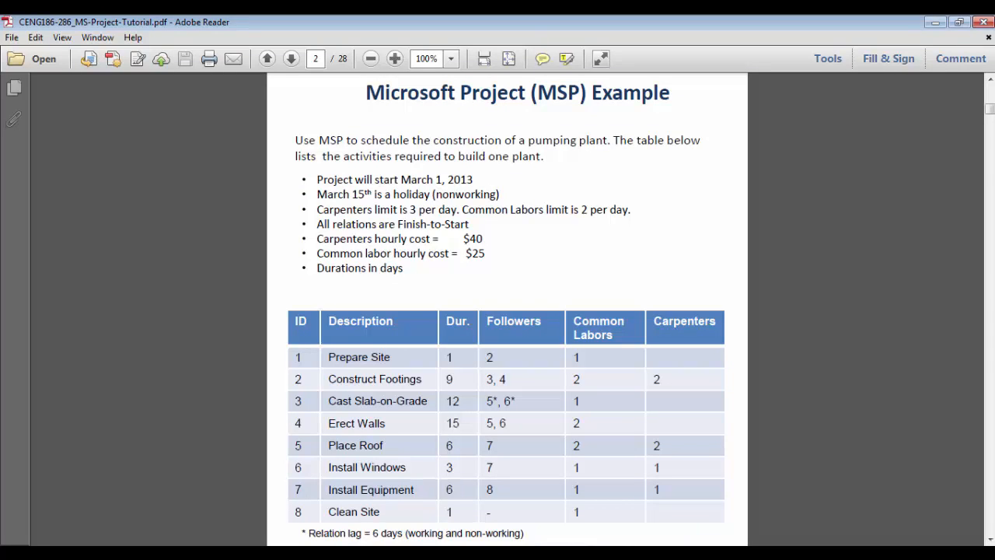
left_click(396, 553)
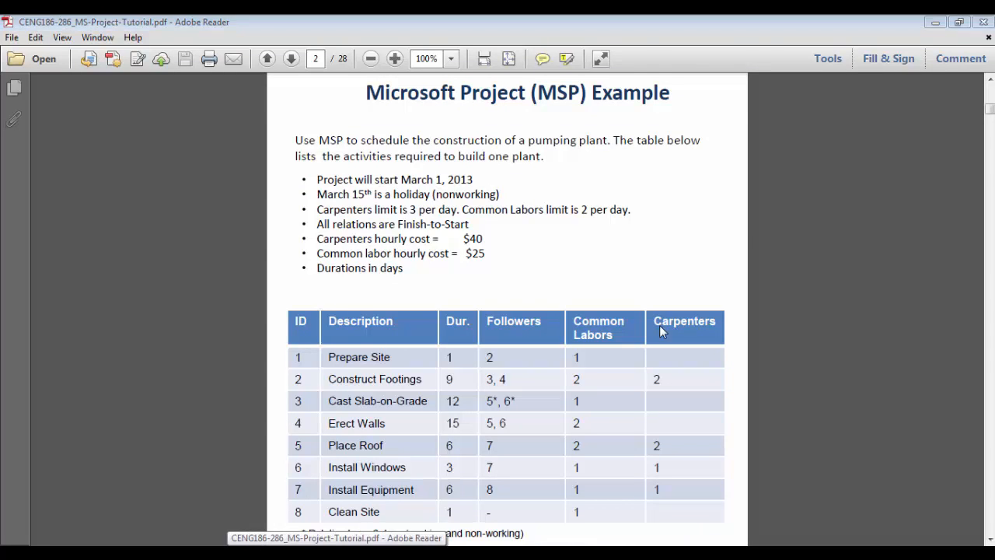
type("8")
key("Return")
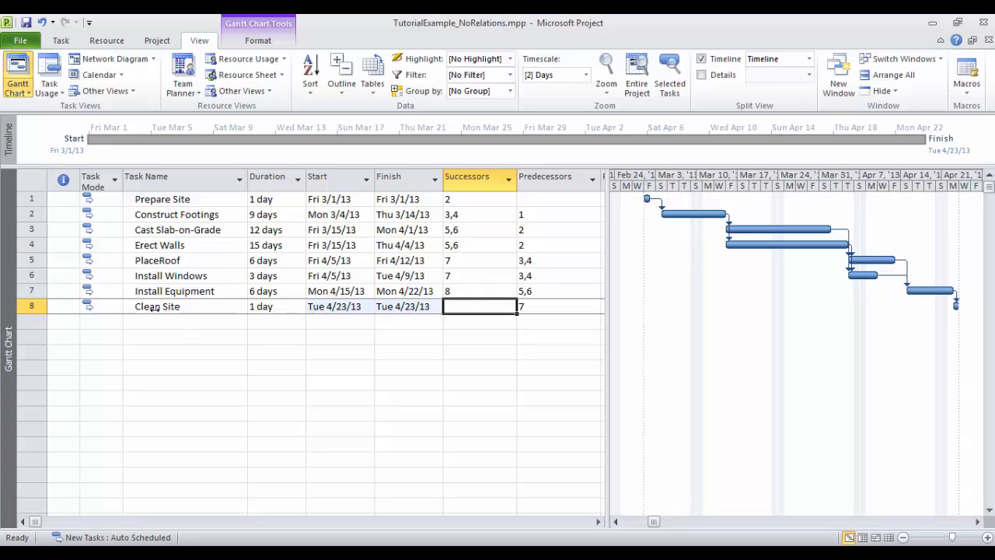
Review the linked task list from the first task, Prepare Site, to the last task, Clean Site
left_click(159, 179)
left_click(160, 200)
left_click(160, 200)
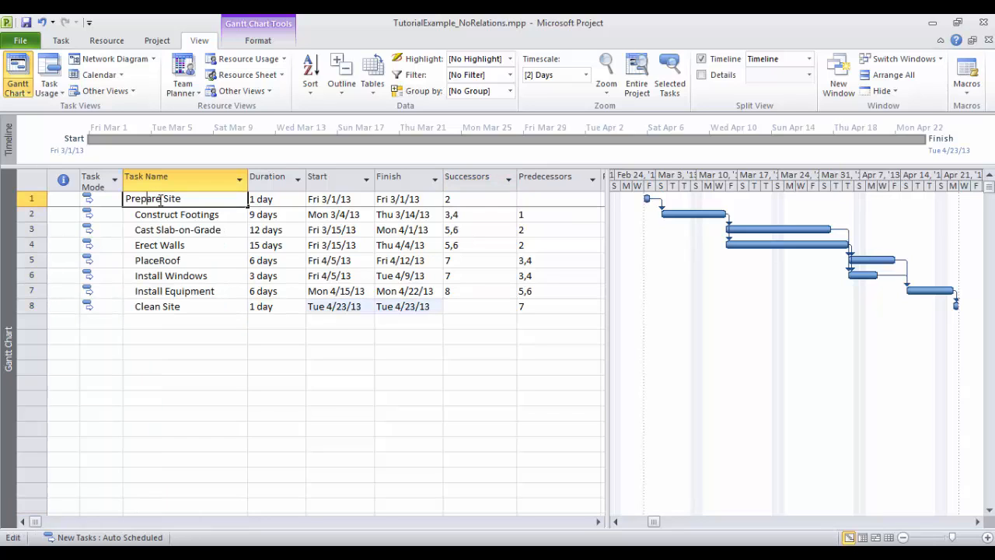
left_click(147, 245)
left_click(156, 198)
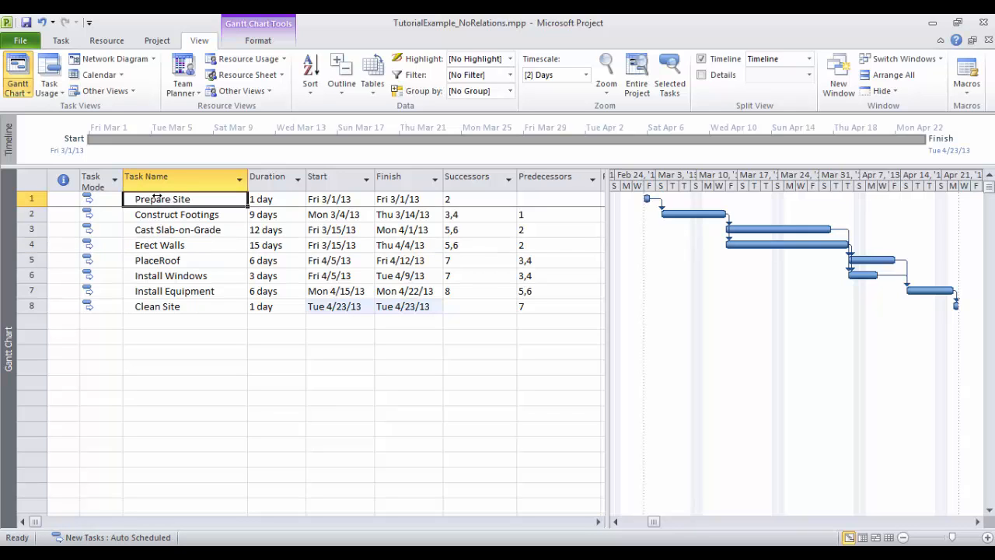
left_click(184, 305)
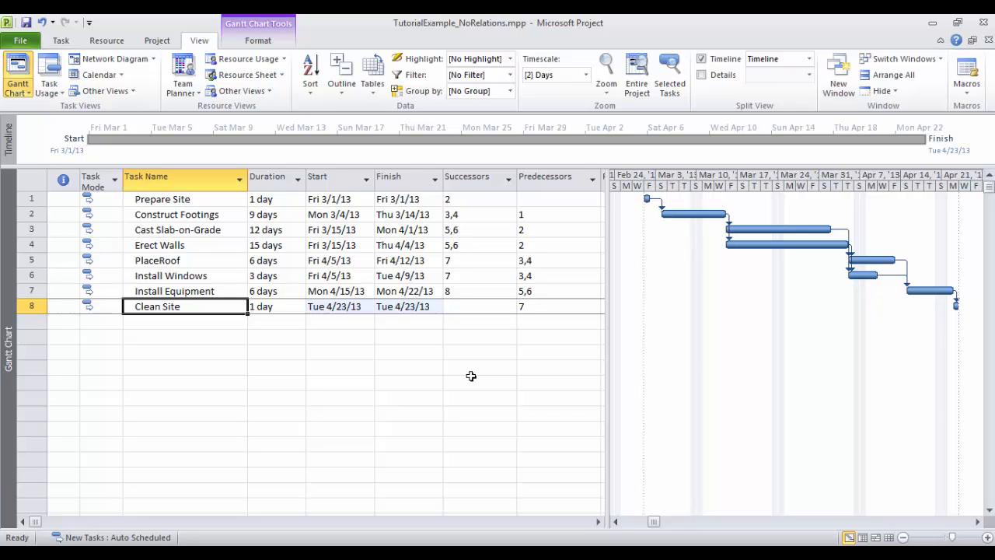
Highlight the line "All relations are Finish-to-Start" in the Adobe Reader PDF and return to Microsoft Project
left_click(389, 555)
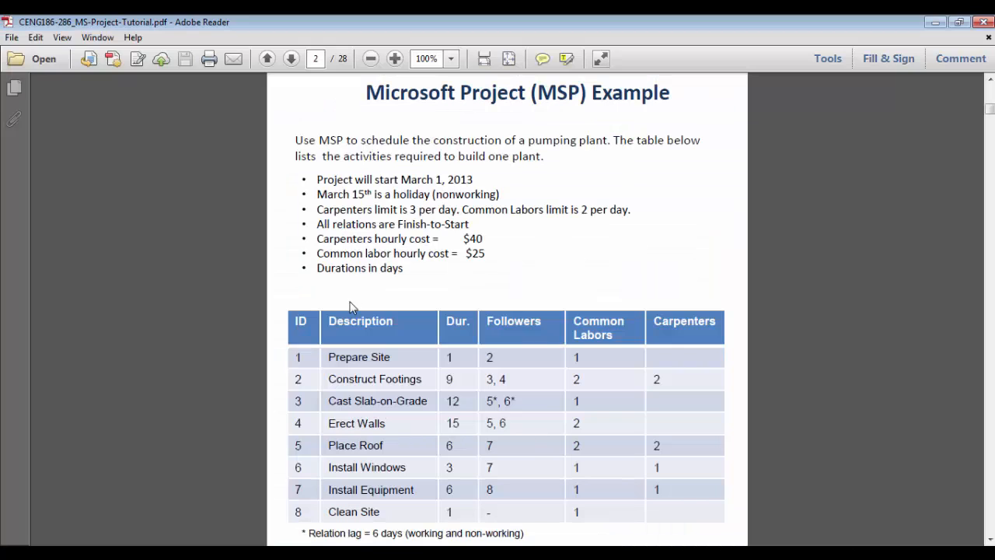
left_click_drag(317, 224, 448, 220)
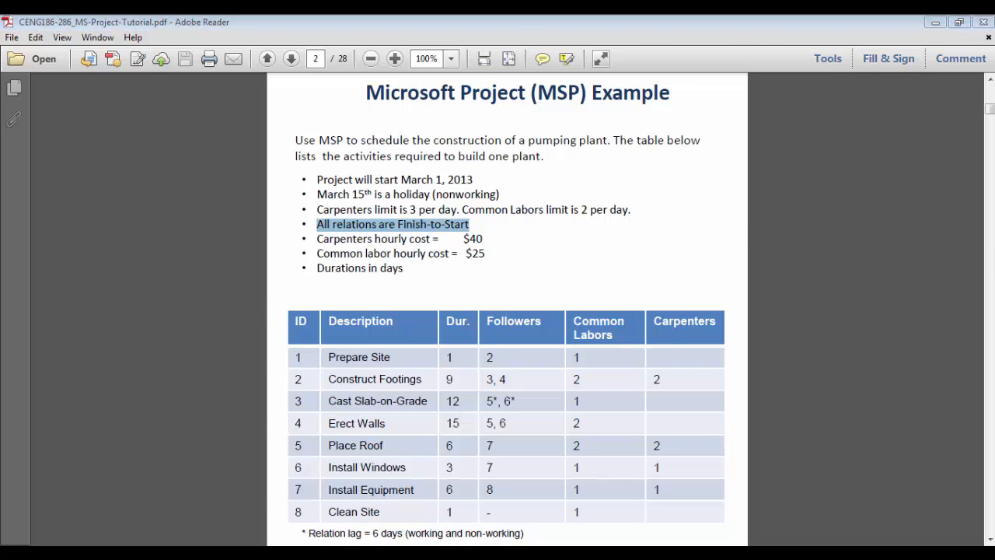
key("alt+Tab")
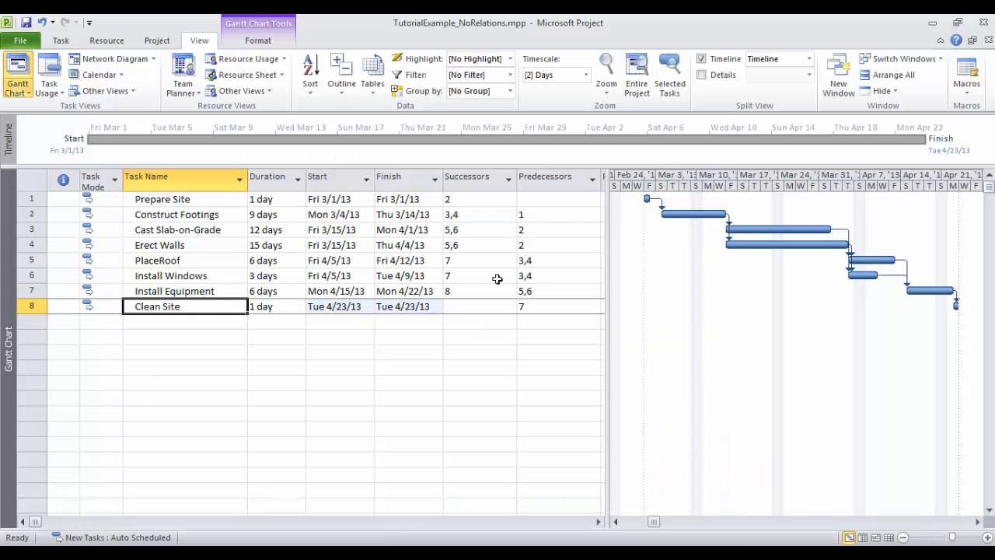
Change the dependency type between Prepare Site and Construct Footings to Start-to-Start (SS), and check the Successors entry of Prepare Site
double_click(662, 206)
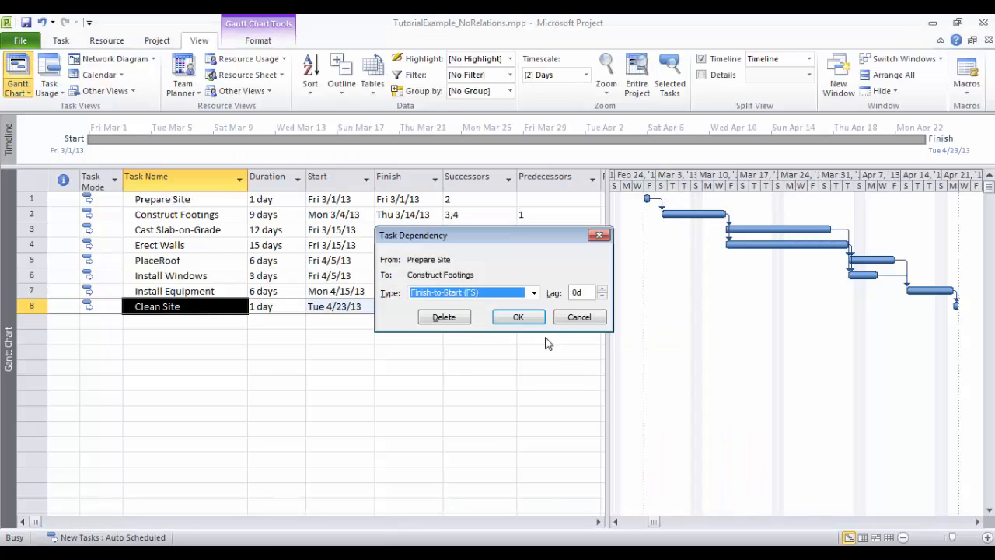
left_click(534, 294)
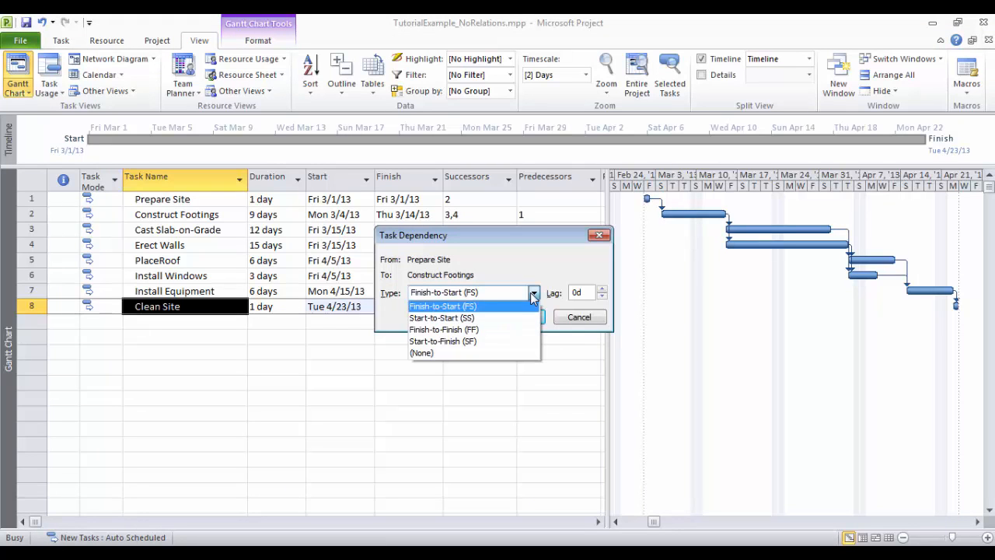
left_click(478, 318)
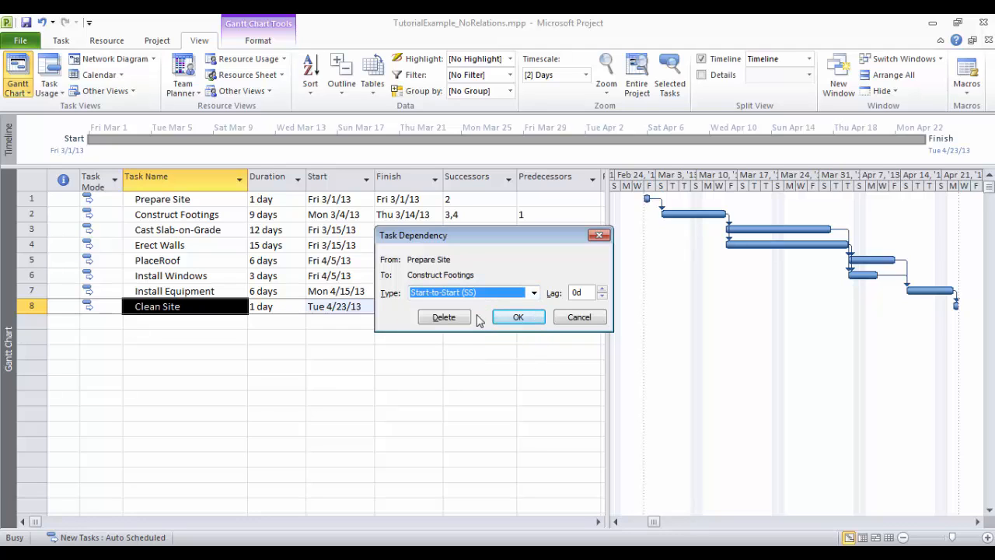
left_click(519, 318)
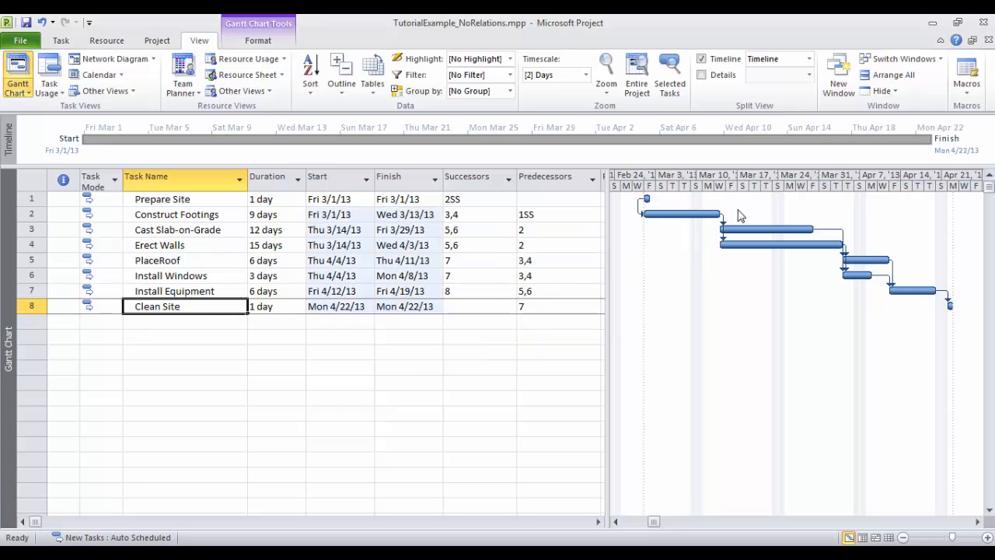
left_click(462, 201)
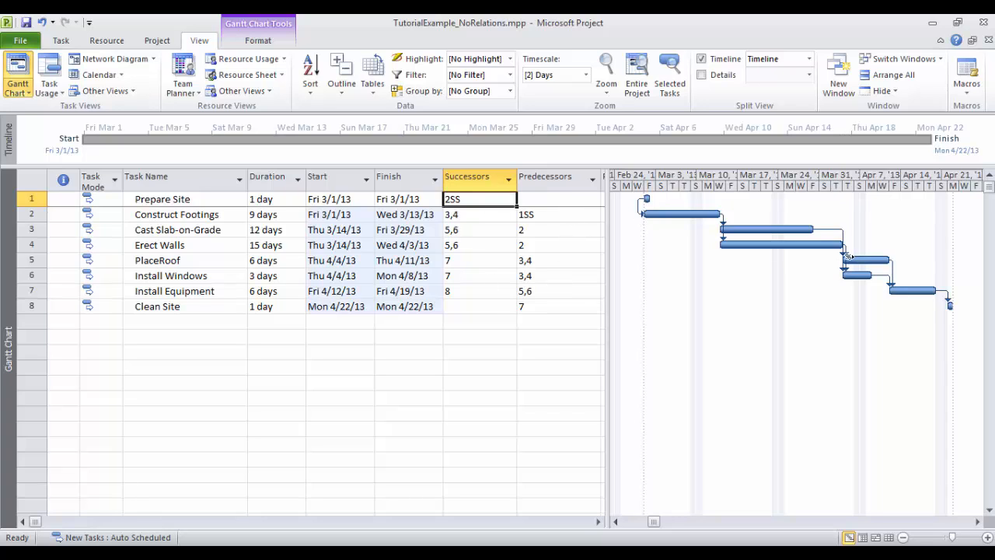
Set the dependency type between Prepare Site and Construct Footings back to Finish-to-Start (FS)
double_click(639, 204)
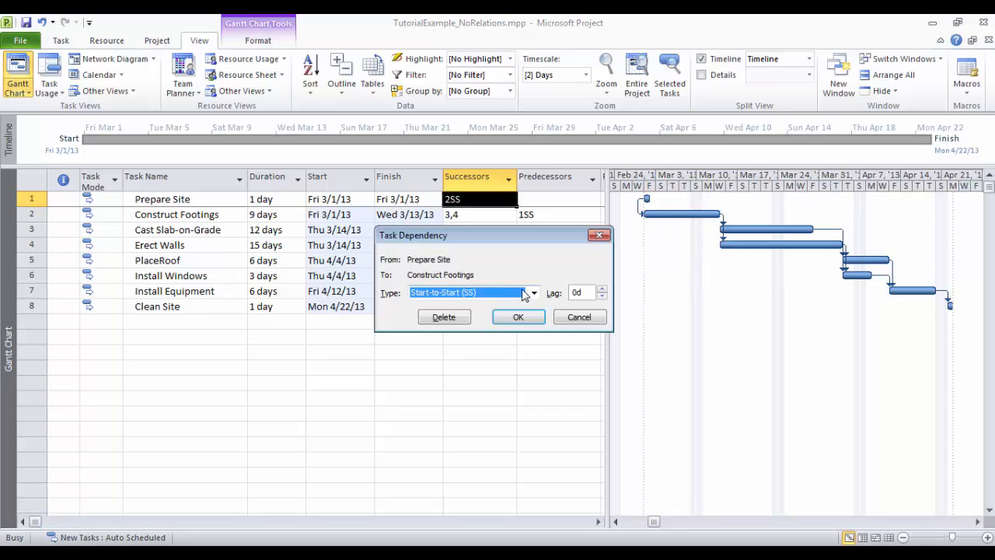
left_click(529, 293)
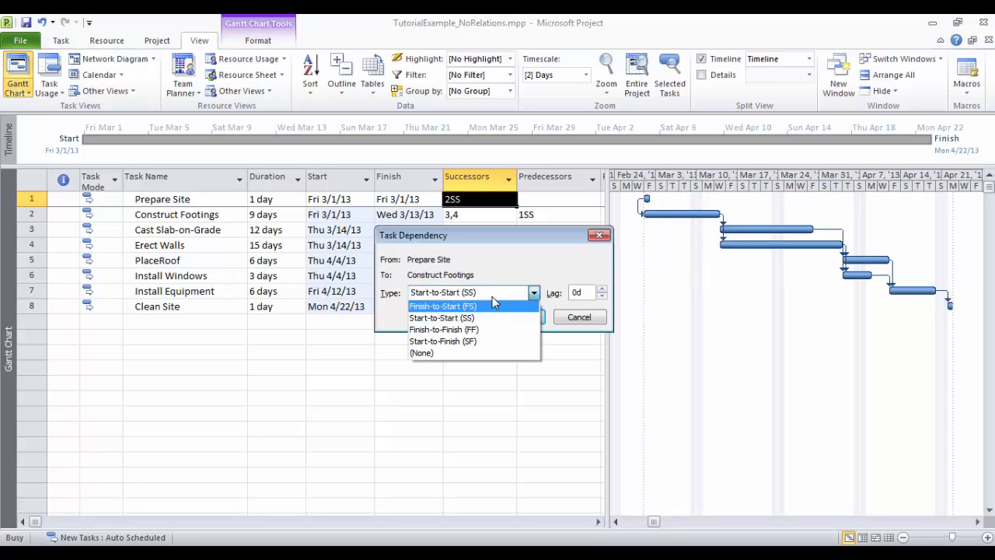
left_click(492, 297)
left_click(533, 292)
left_click(498, 316)
left_click(518, 317)
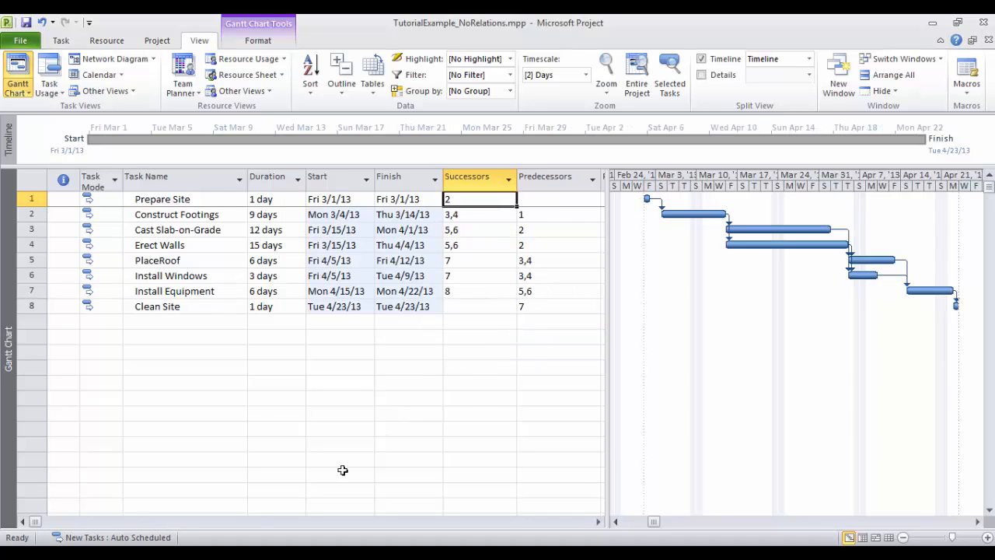
Switch to the Adobe Reader PDF and highlight the followers of Cast Slab-on-Grade and the relation lag footnote, including "working and non-working"
key("alt+Tab")
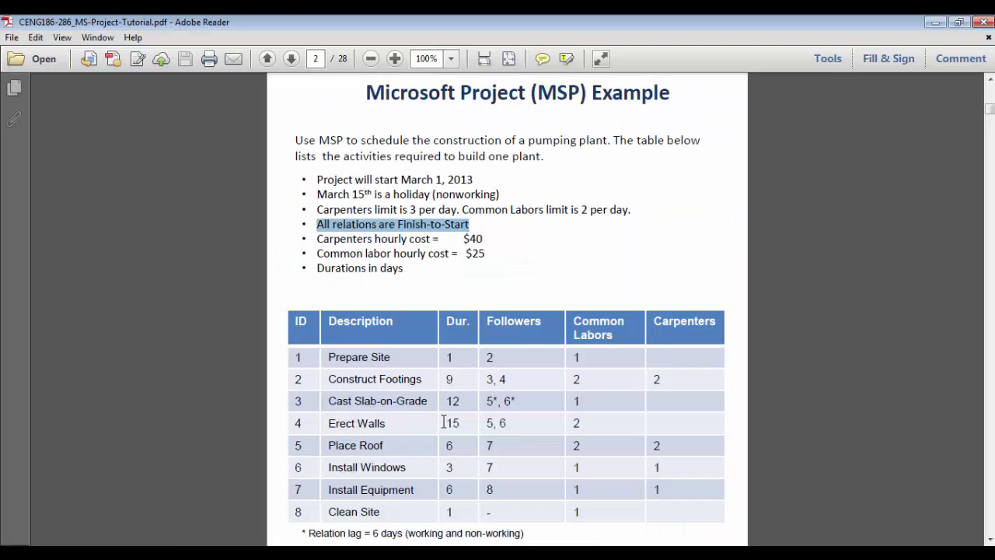
left_click_drag(515, 402, 492, 405)
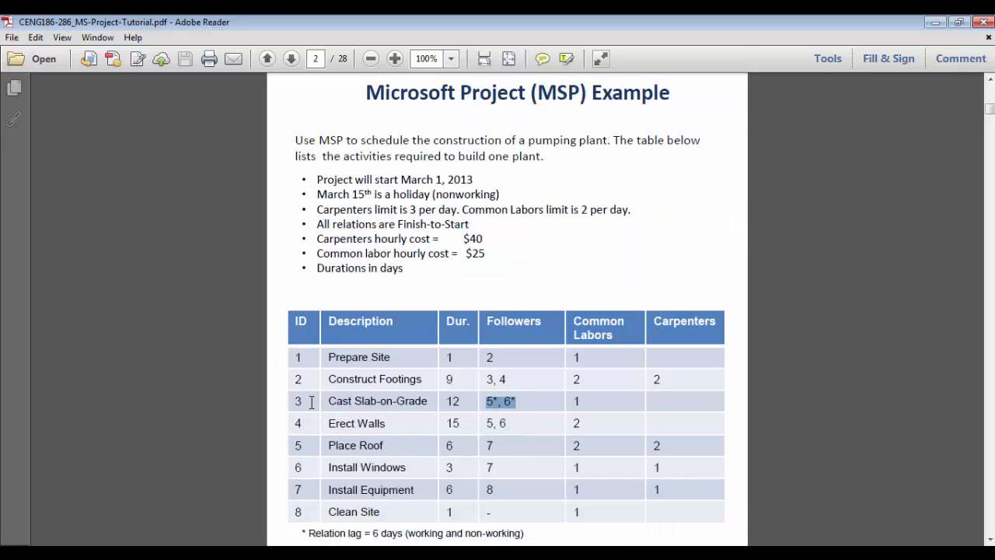
left_click_drag(302, 533, 433, 535)
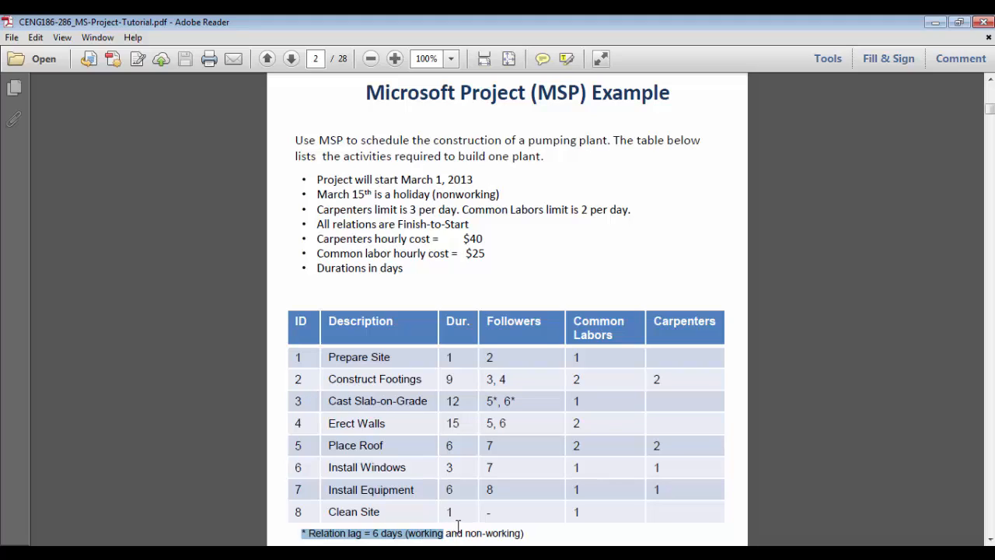
left_click_drag(406, 534, 508, 533)
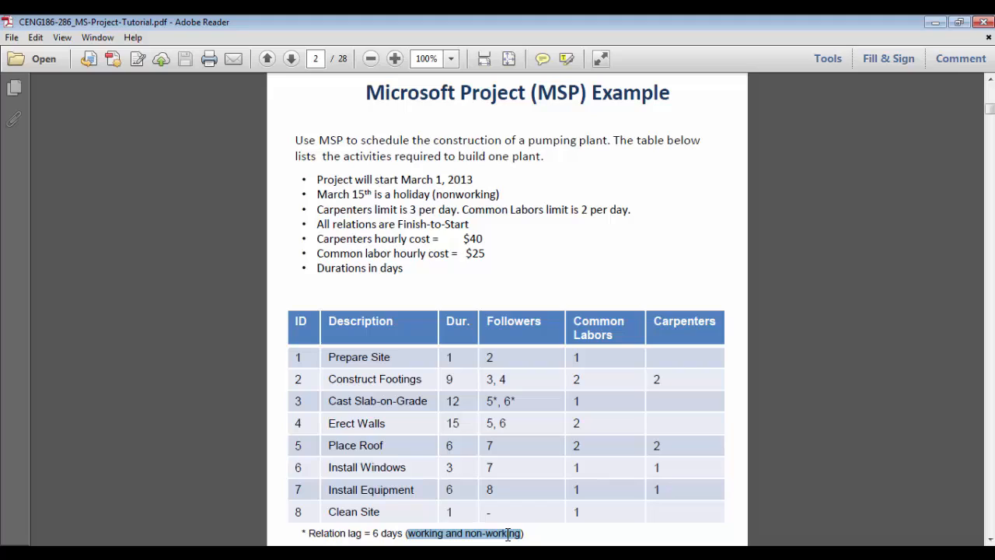
Highlight the Construct Footings row and the "6 days" lag in the PDF, and return to Microsoft Project
left_click(326, 381)
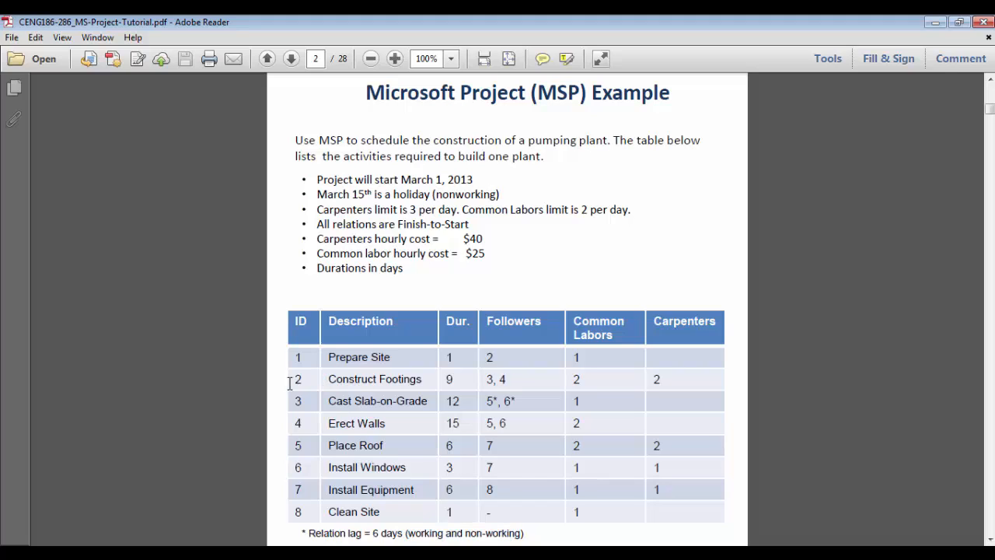
left_click_drag(294, 378, 516, 382)
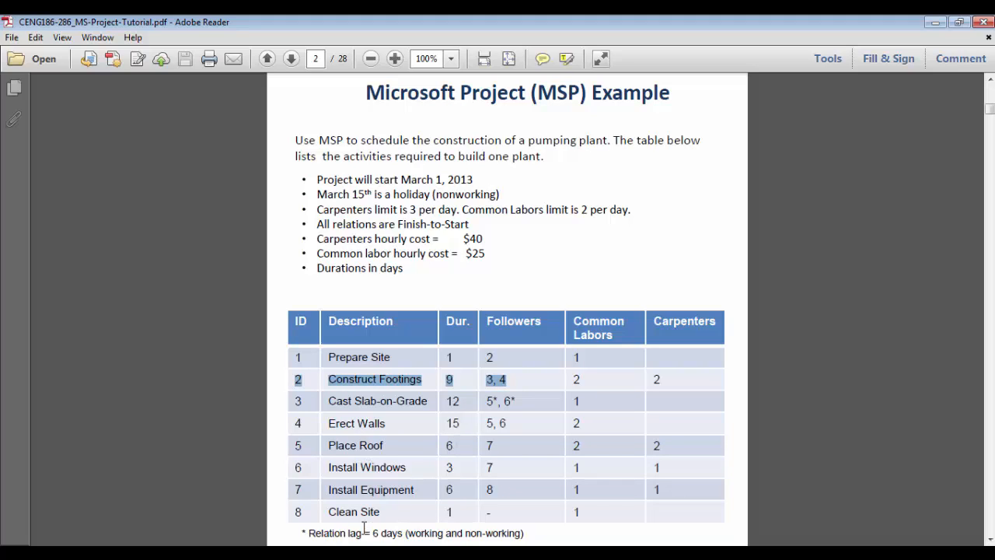
left_click_drag(372, 533, 393, 524)
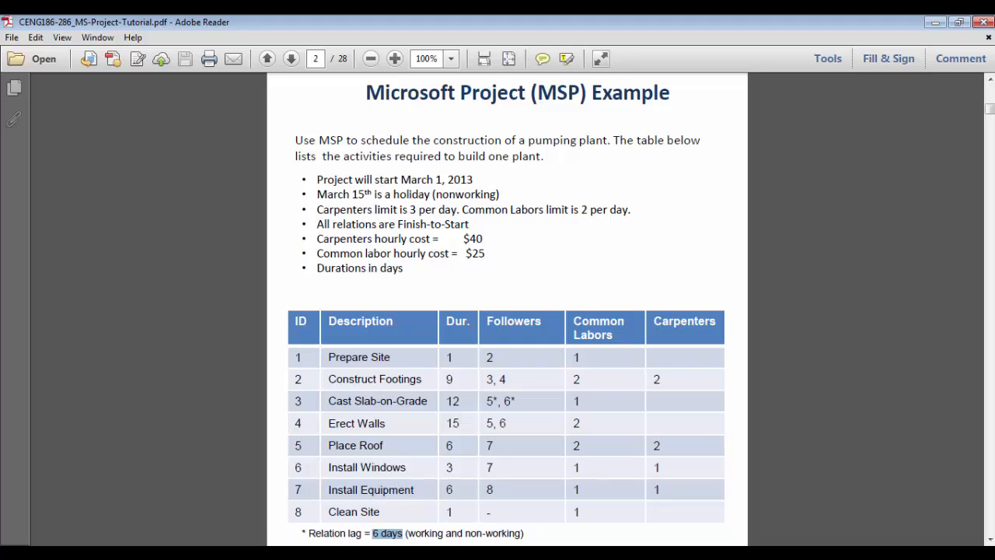
key("alt+Tab")
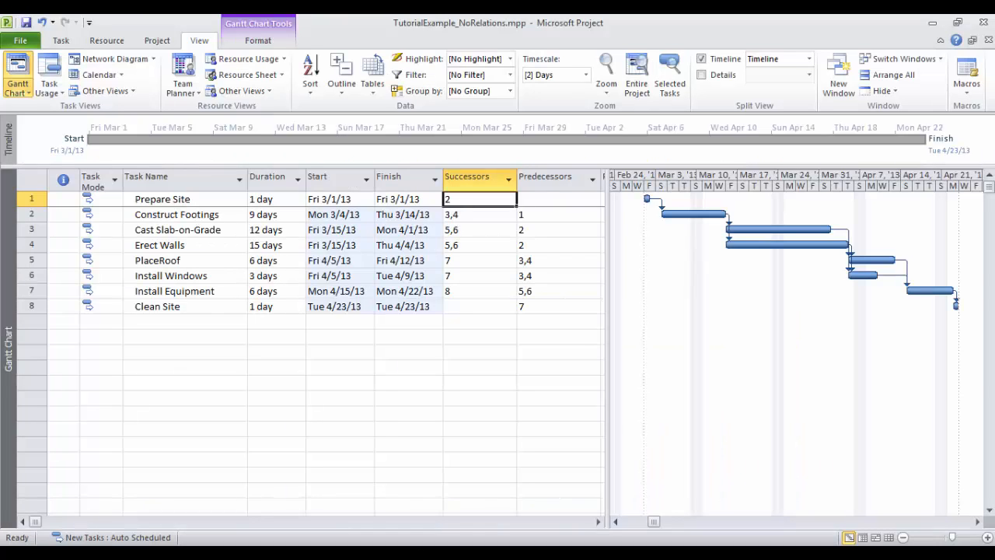
key("alt+Tab")
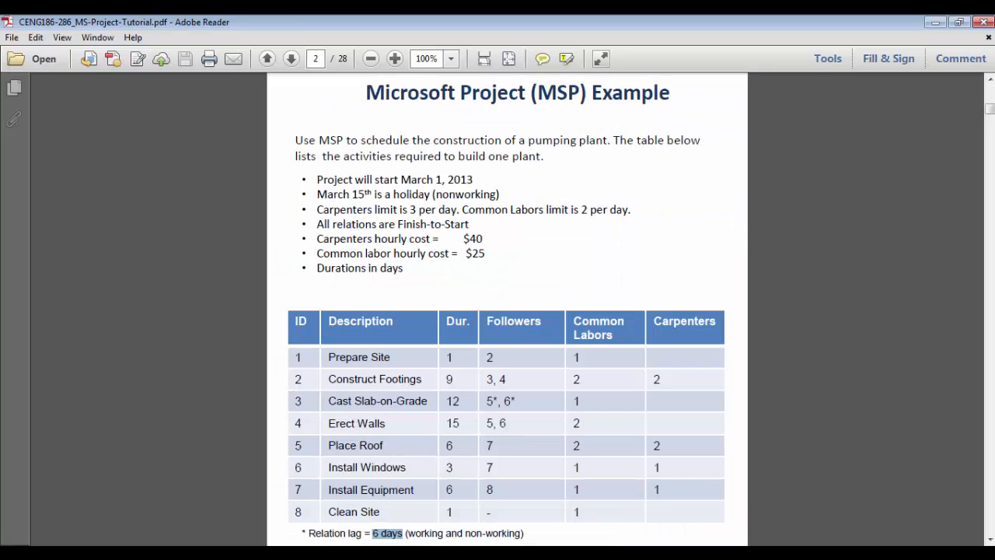
key("alt+Tab")
Set a lag of 6 days on the Finish-to-Start dependency from Cast Slab-on-Grade to PlaceRoof
left_click(168, 230)
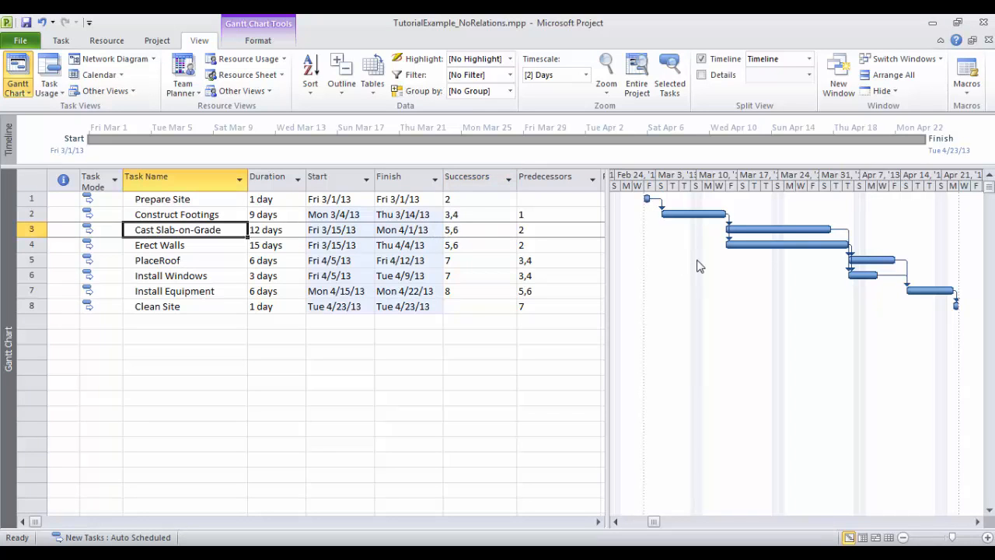
left_click(759, 228)
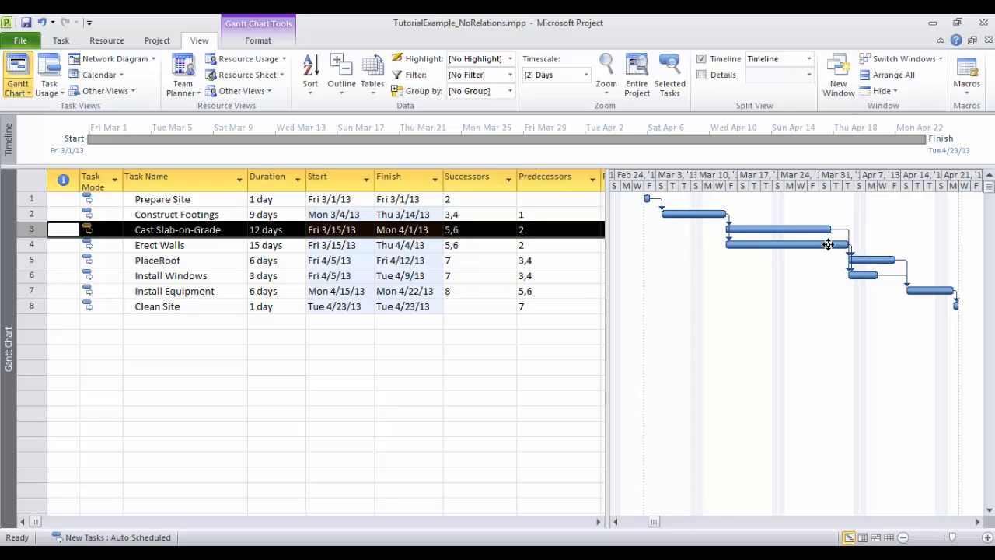
mouse_move(852, 270)
double_click(845, 230)
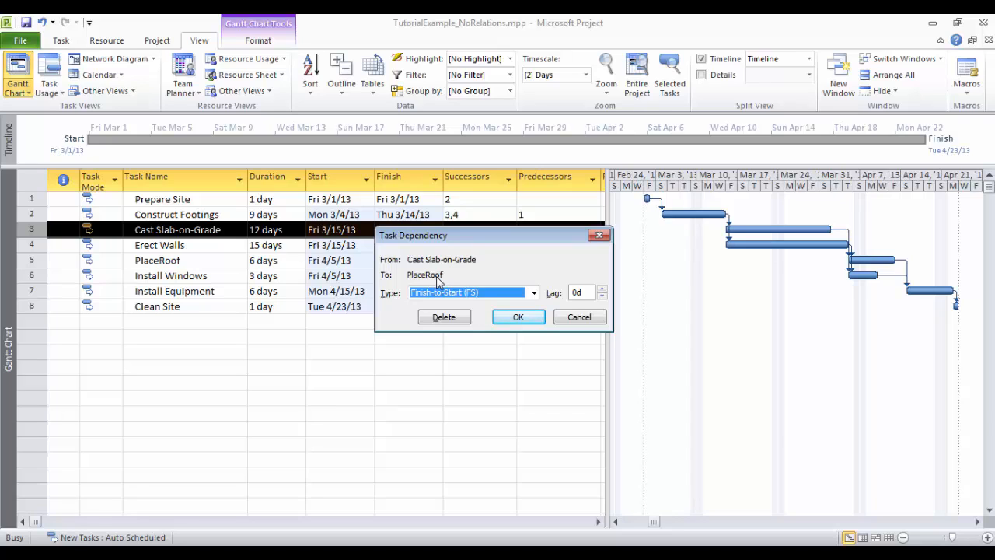
left_click(576, 293)
left_click_drag(576, 292, 566, 289)
type("67")
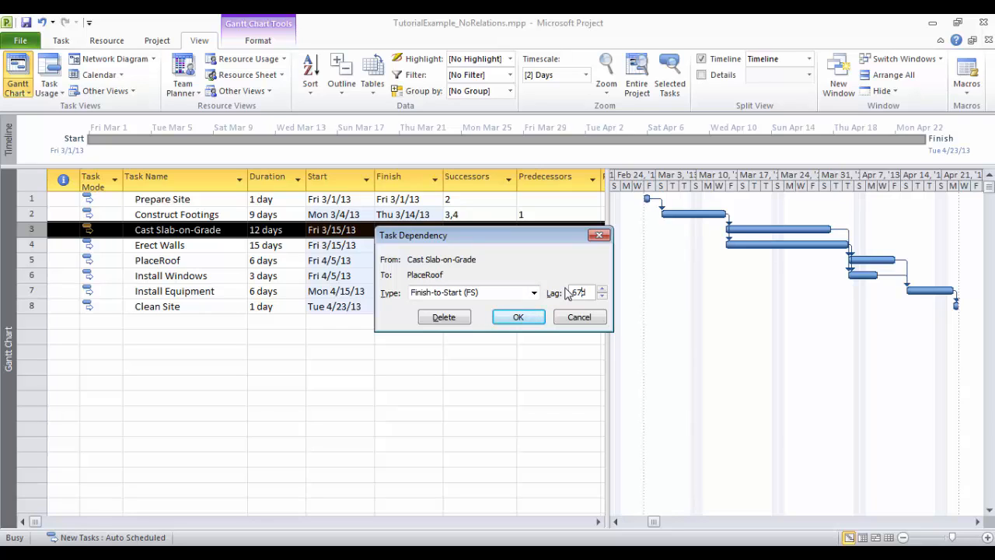
key("BackSpace")
left_click(519, 318)
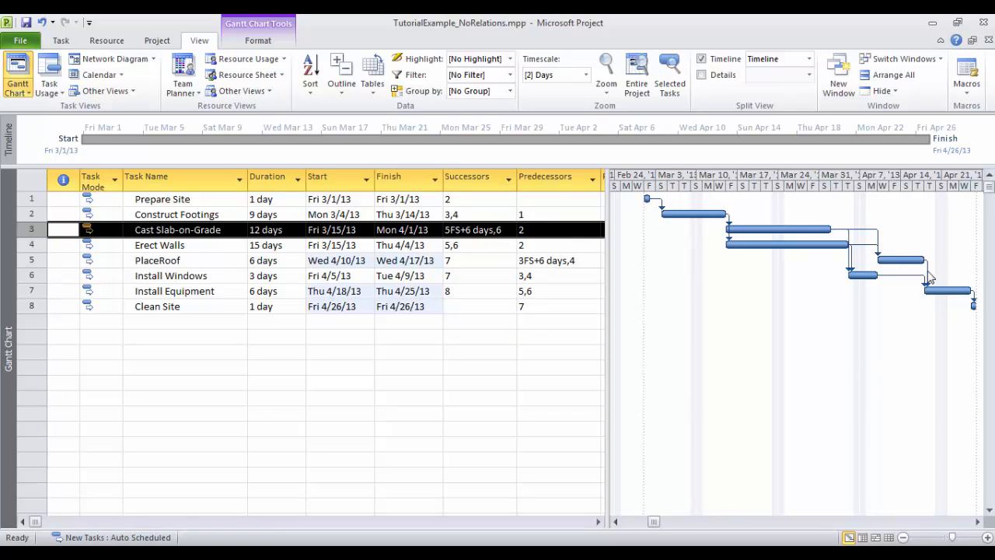
Examine the PlaceRoof bar in the Gantt chart on a daily timescale and view the task's information without changing it
left_click(891, 261)
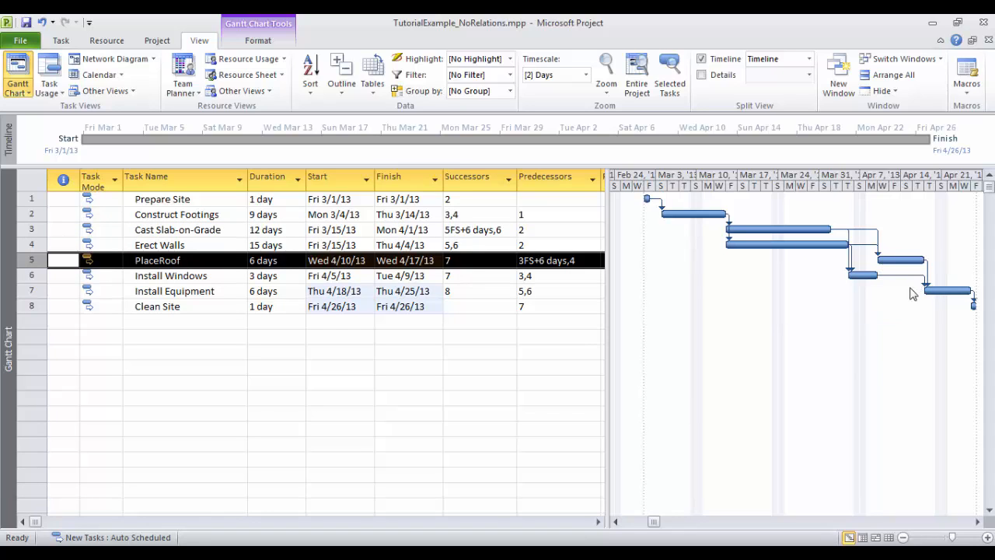
scroll(877, 229, "up", 1)
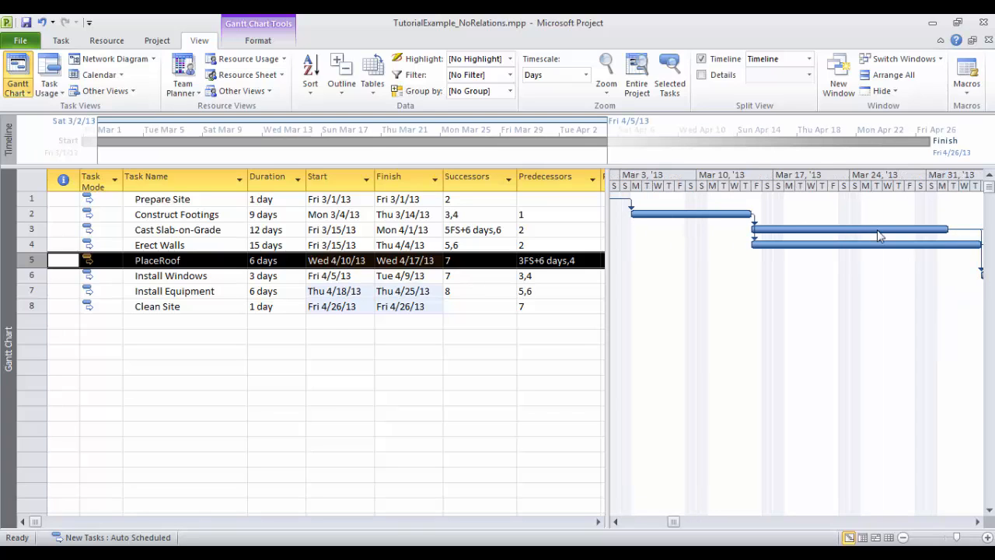
left_click(980, 522)
left_click(980, 522)
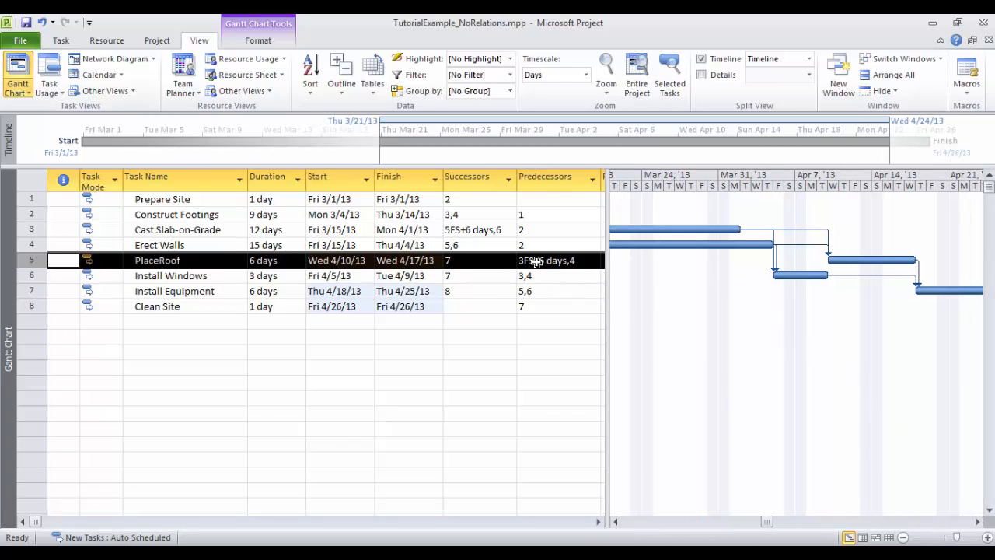
double_click(546, 261)
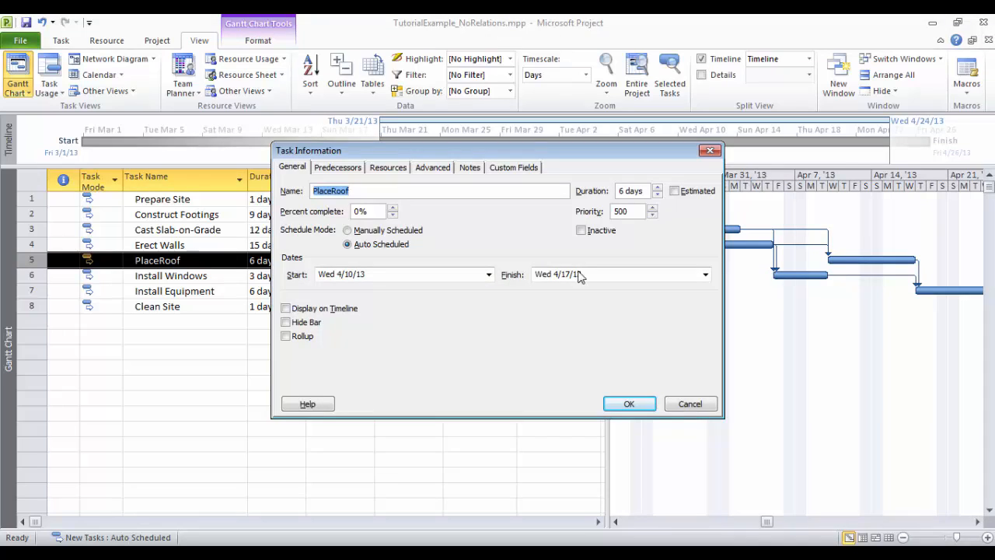
left_click(692, 403)
Try PlaceRoof without the lag by reducing its Predecessors entry to 3,4, and undo the change
left_click(542, 260)
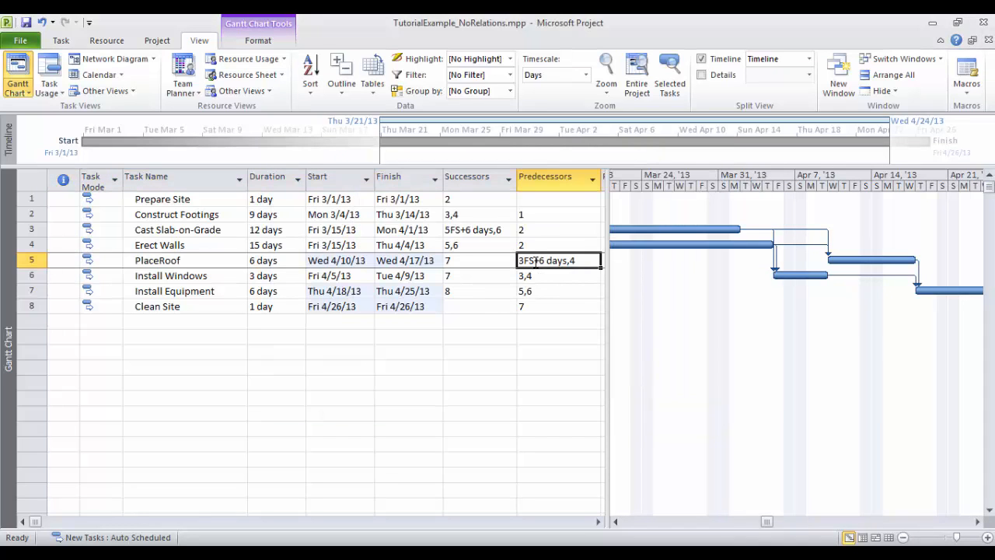
left_click(537, 261)
left_click_drag(535, 261, 566, 261)
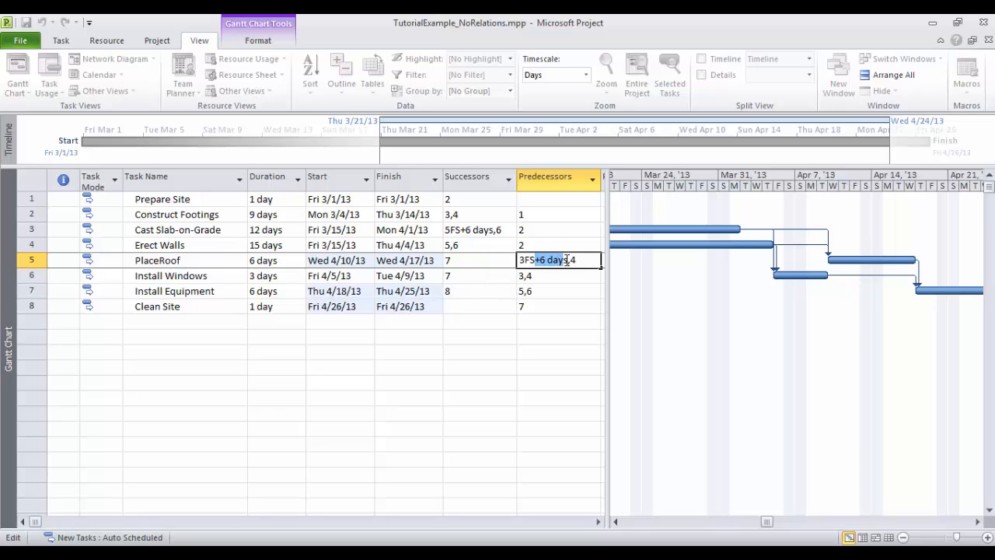
key("Delete")
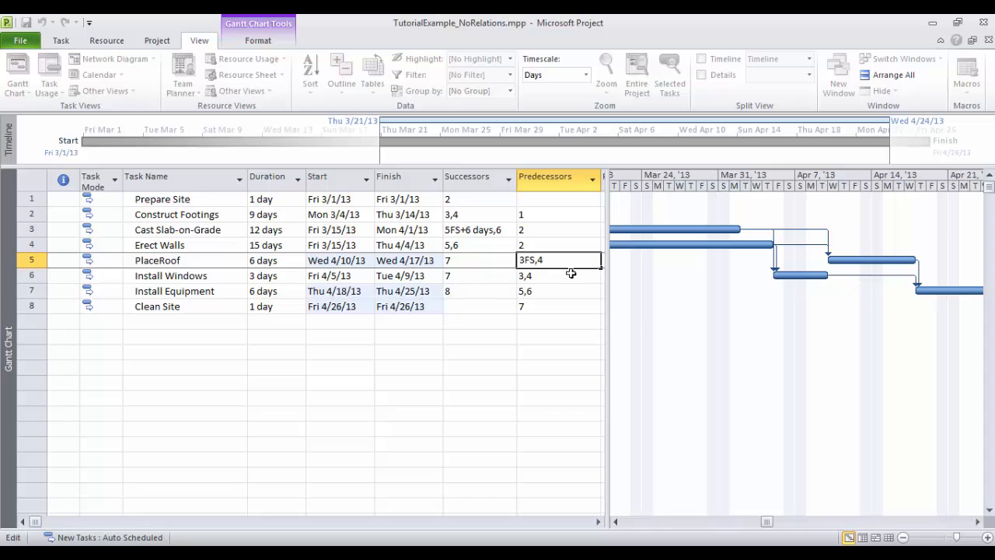
key("BackSpace")
key("BackSpace")
key("Return")
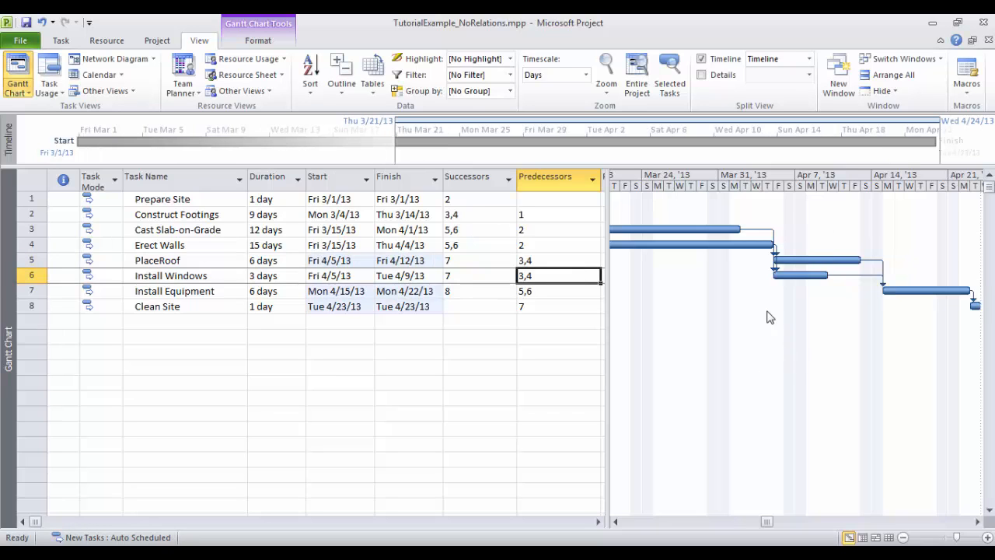
left_click(786, 262)
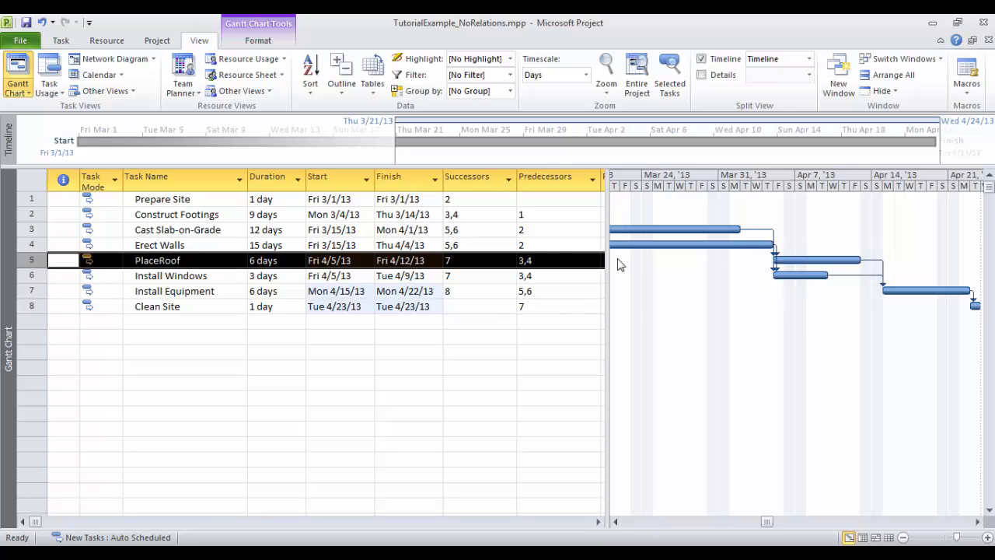
left_click(40, 23)
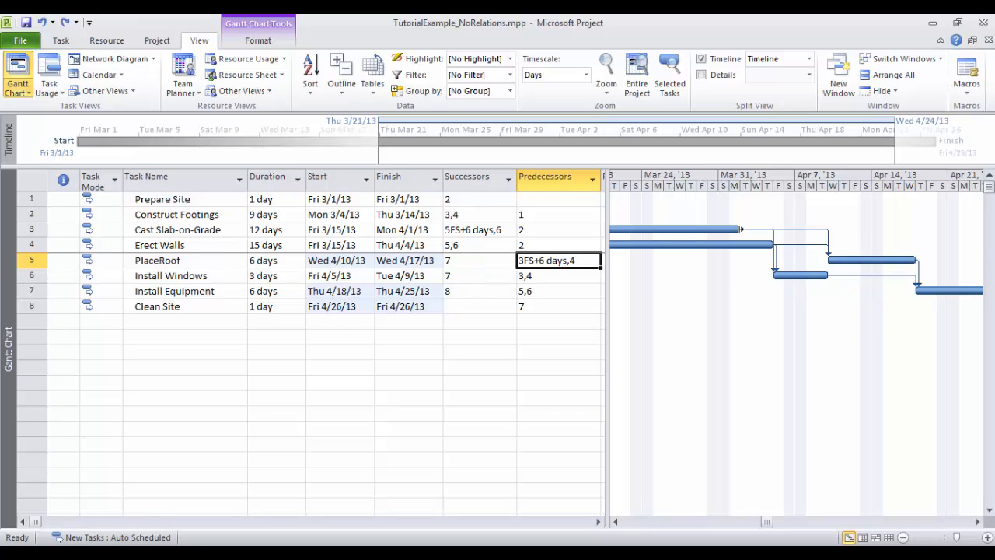
Change PlaceRoof's lag to elapsed days so that its Predecessors entry reads 3FS+6 edays,4, and recheck the PDF
mouse_move(741, 230)
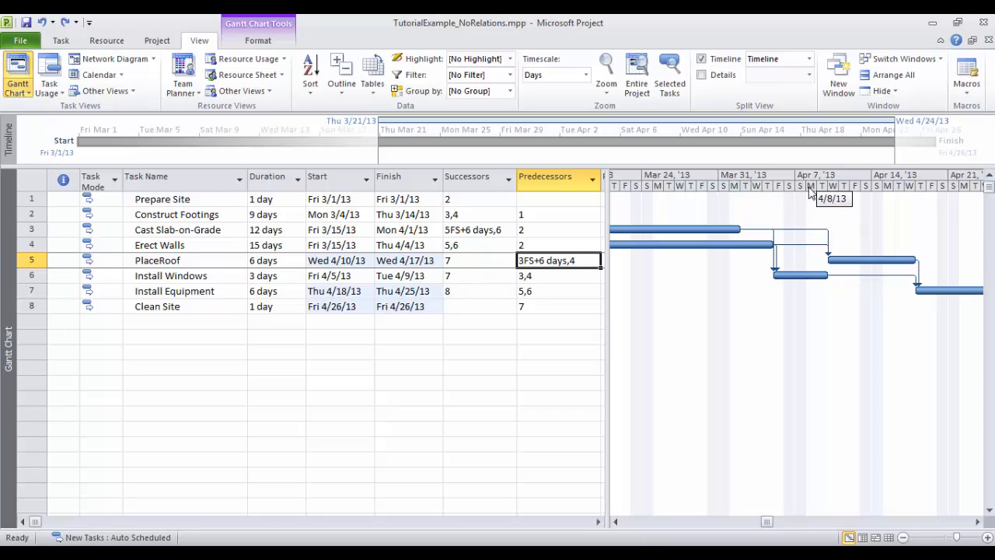
left_click(539, 260)
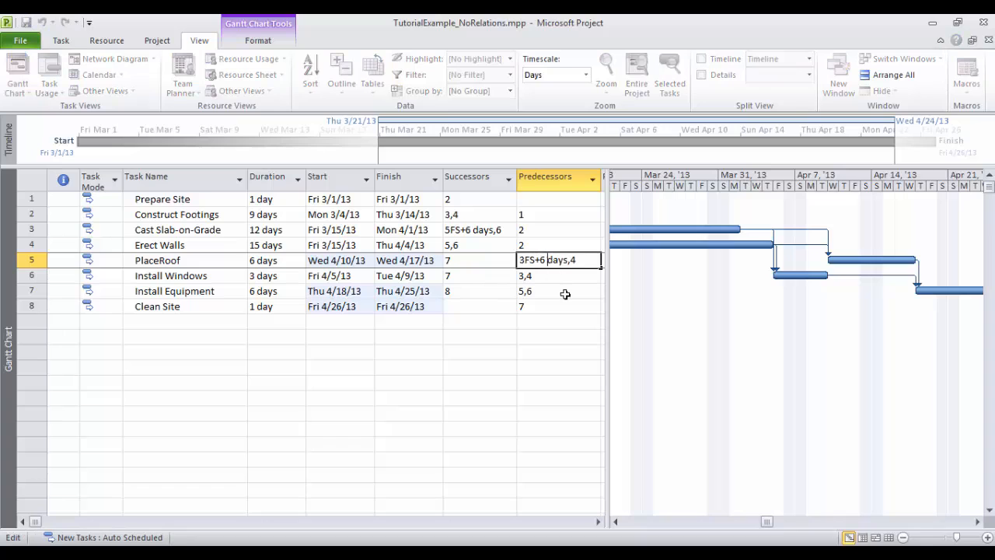
type("e")
key("Return")
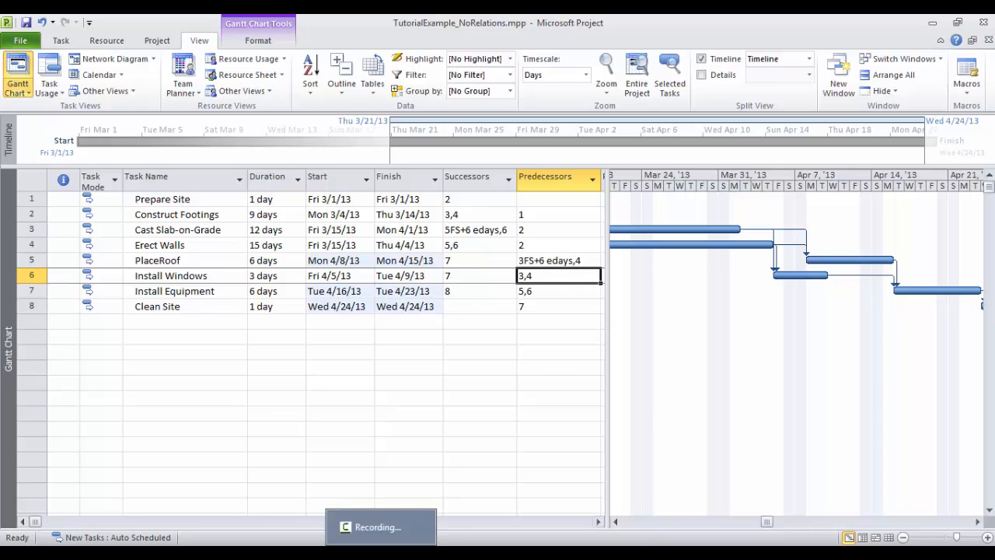
key("alt+Tab")
key("alt+Tab")
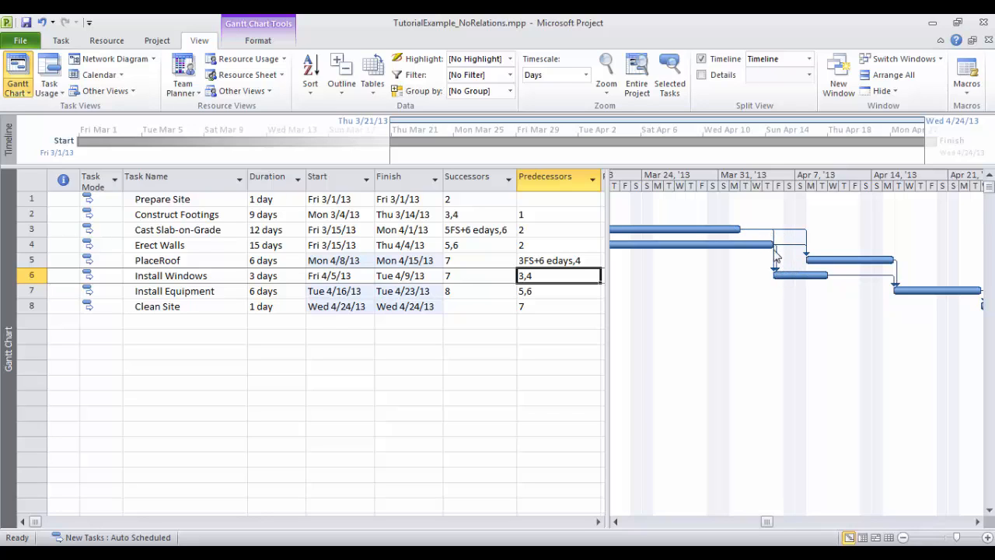
Set a lag of 6ed on the dependency from Cast Slab-on-Grade to Install Windows, and fit the entire project in the Gantt chart
double_click(776, 241)
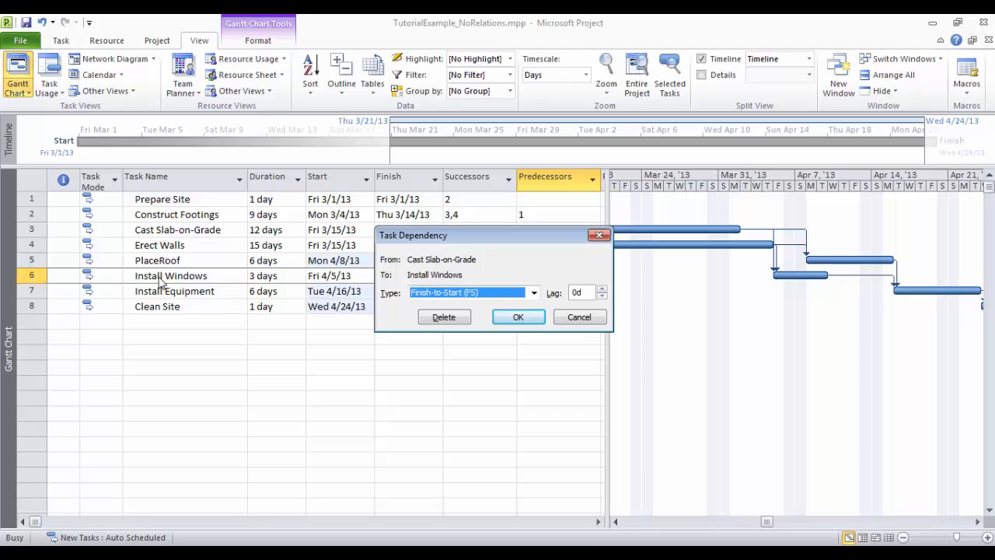
left_click(576, 294)
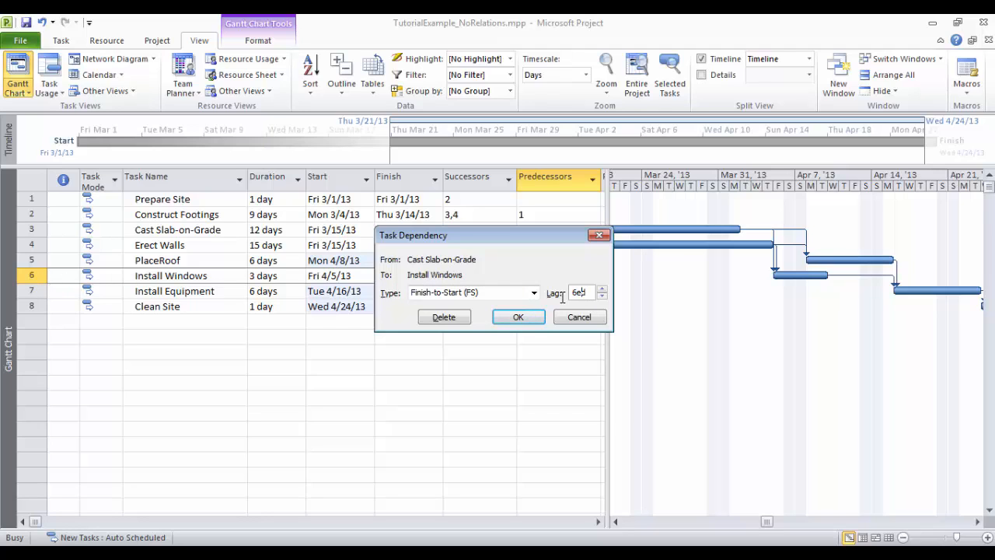
type("6ed")
left_click(523, 318)
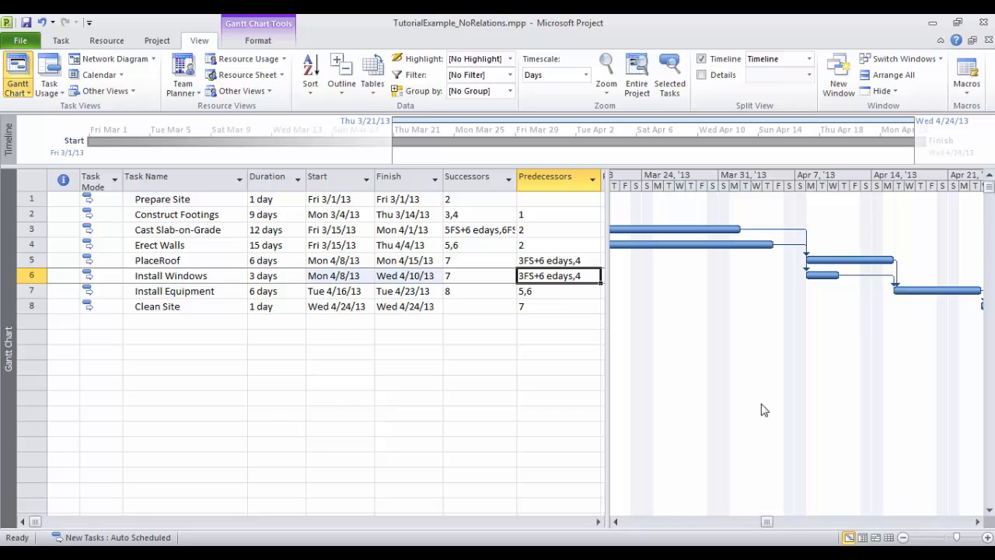
left_click(637, 78)
left_click_drag(609, 320, 611, 319)
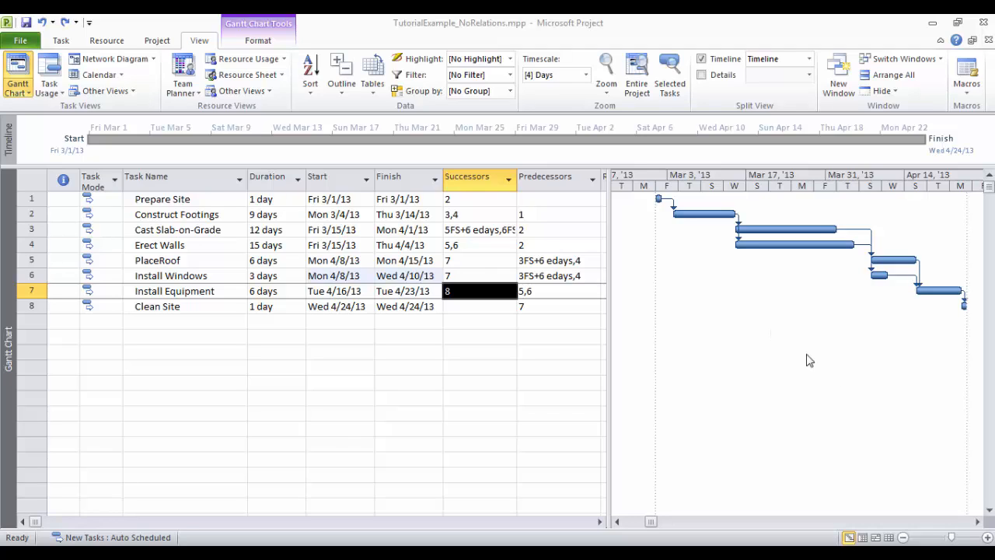
Review the project's start date, scheduling direction and calendar in the Project Information
left_click(157, 40)
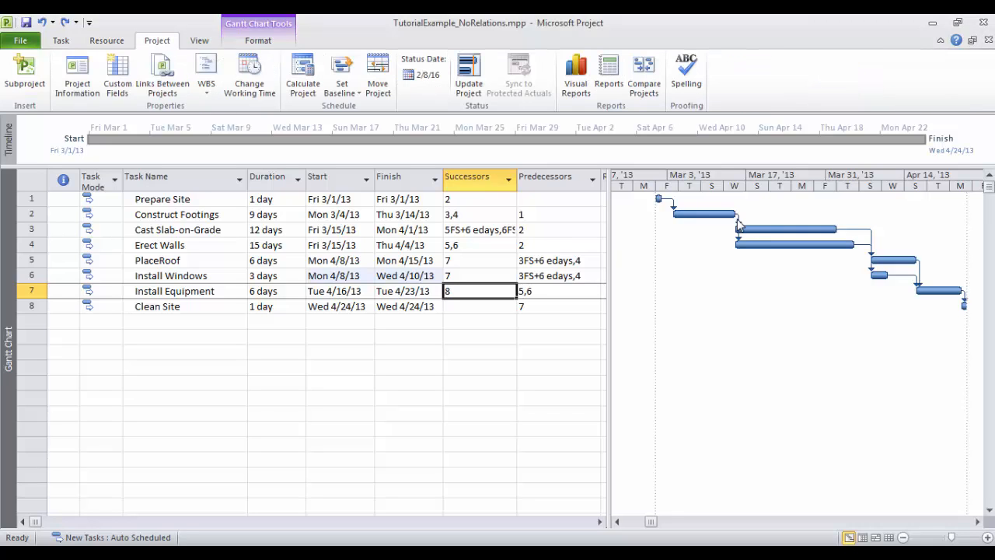
left_click(83, 76)
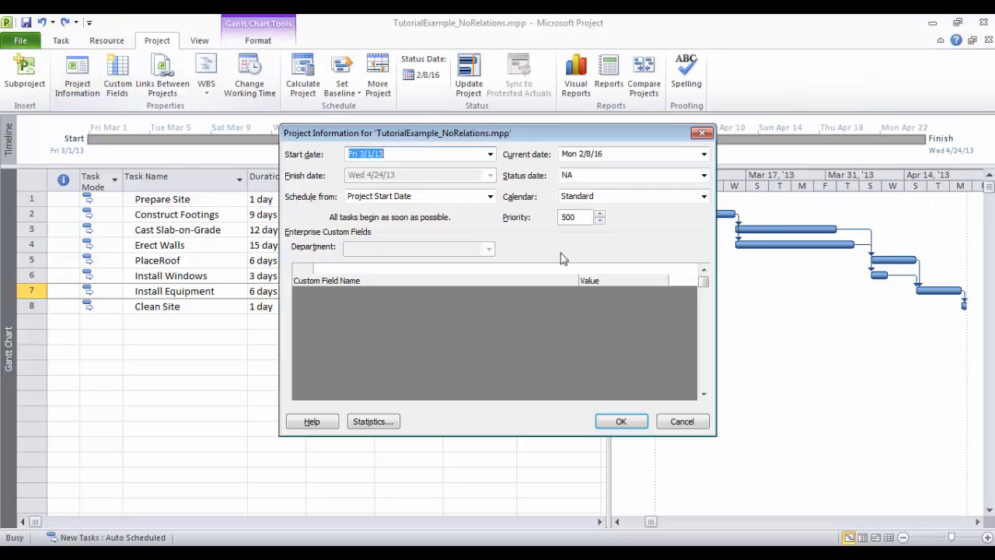
left_click_drag(544, 133, 462, 180)
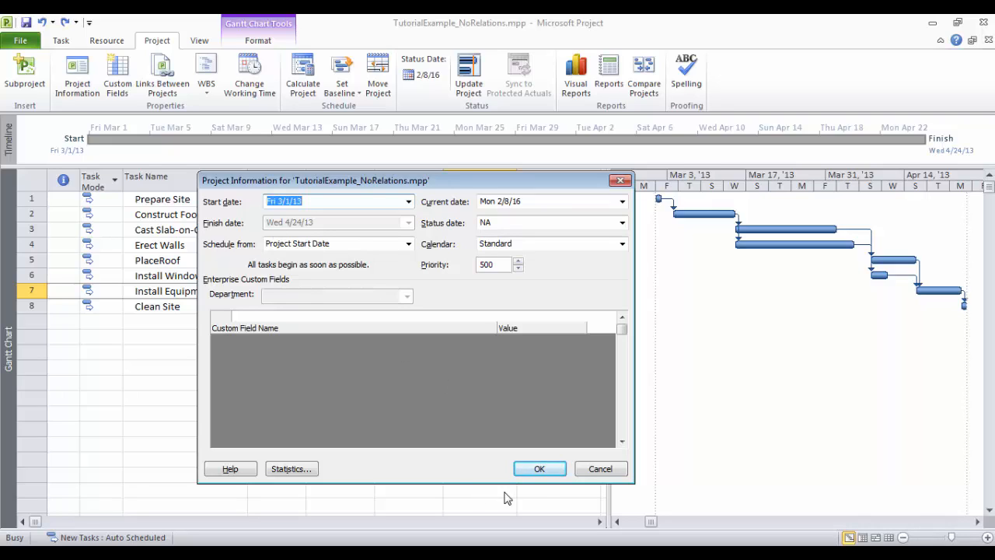
left_click(540, 469)
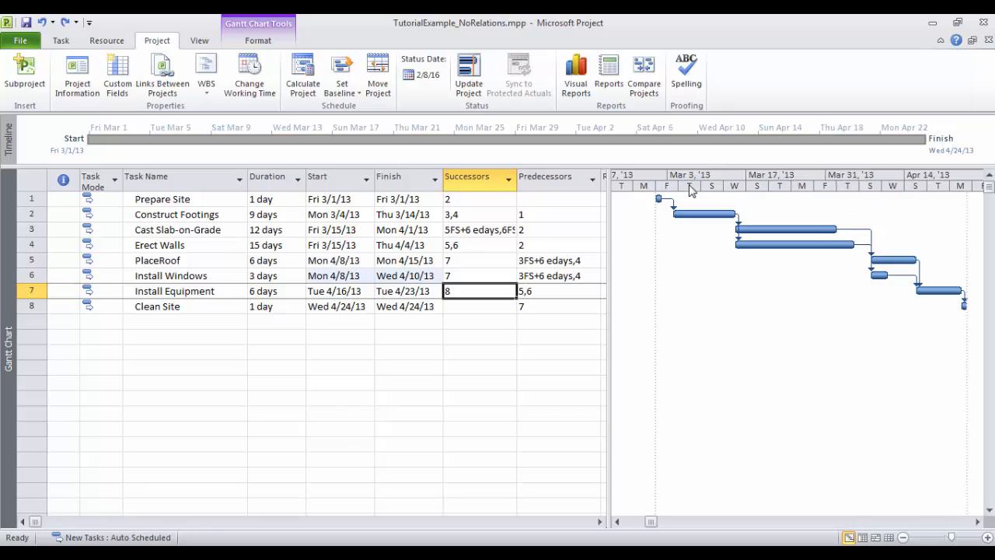
Review the Gantt chart's timescale settings, comparing the top, middle and bottom tiers and the number of tiers shown
double_click(803, 183)
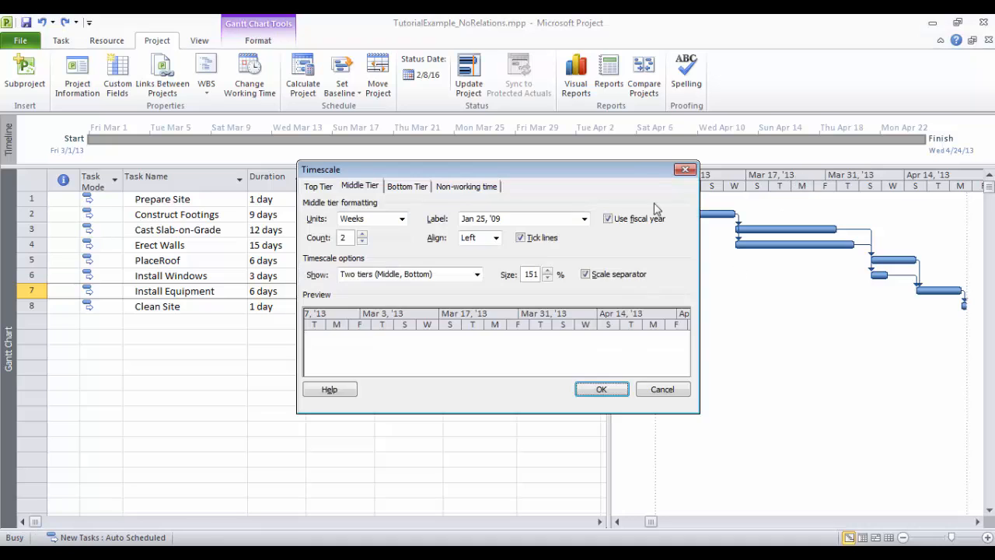
left_click_drag(629, 174, 521, 219)
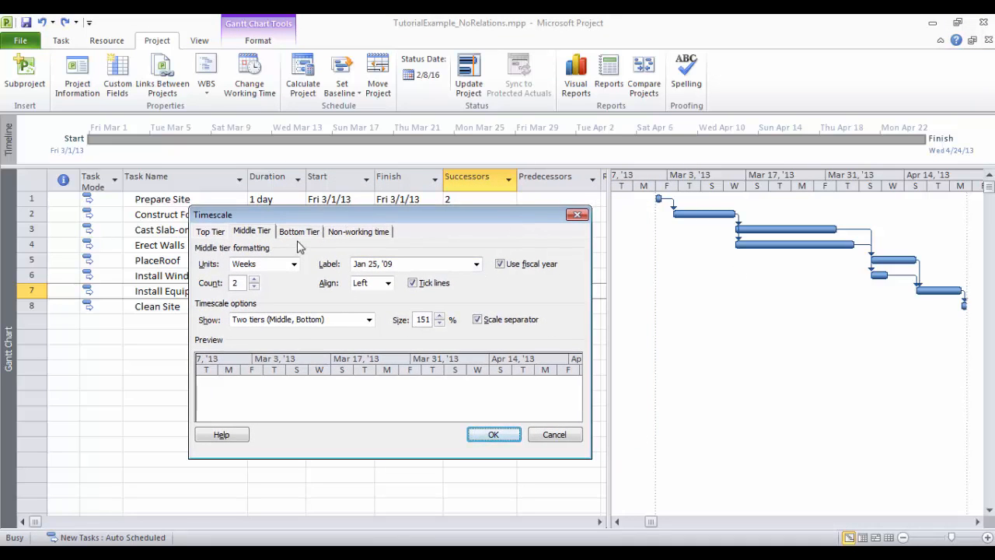
left_click(368, 321)
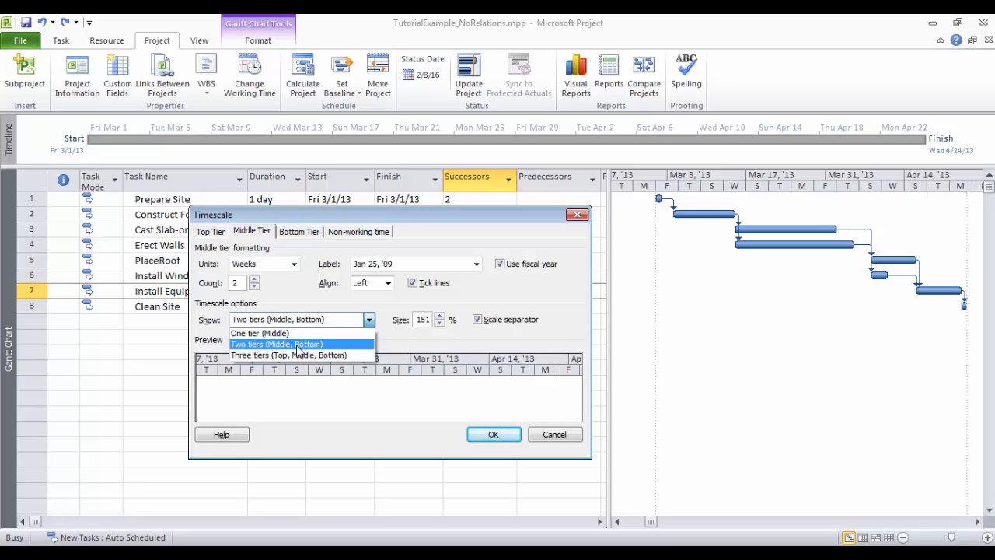
left_click(298, 344)
left_click(212, 235)
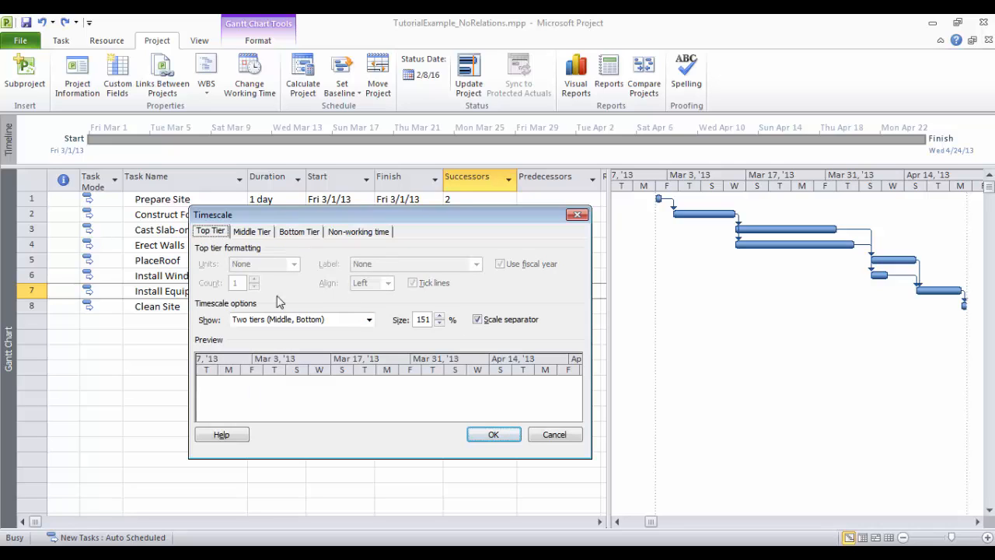
left_click(235, 234)
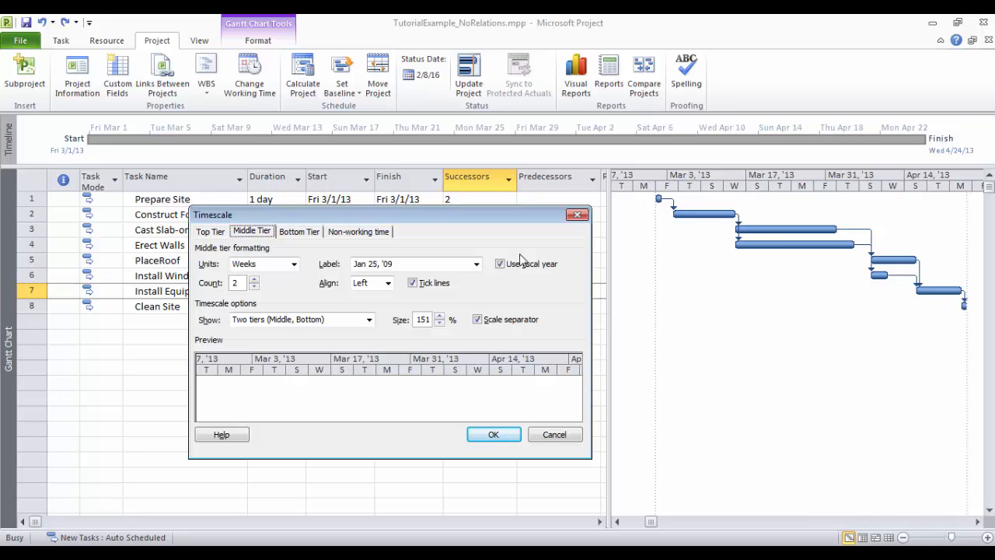
left_click(300, 231)
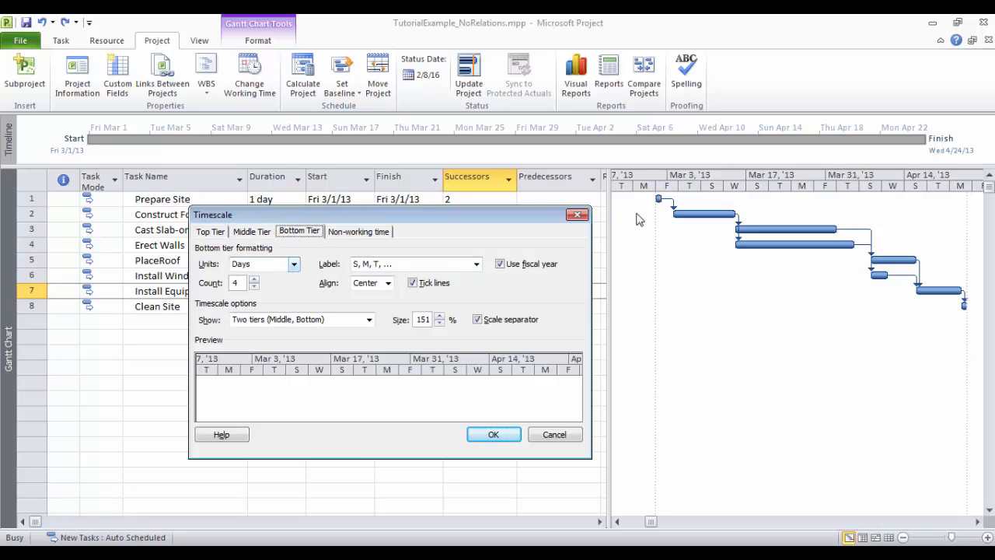
left_click(252, 231)
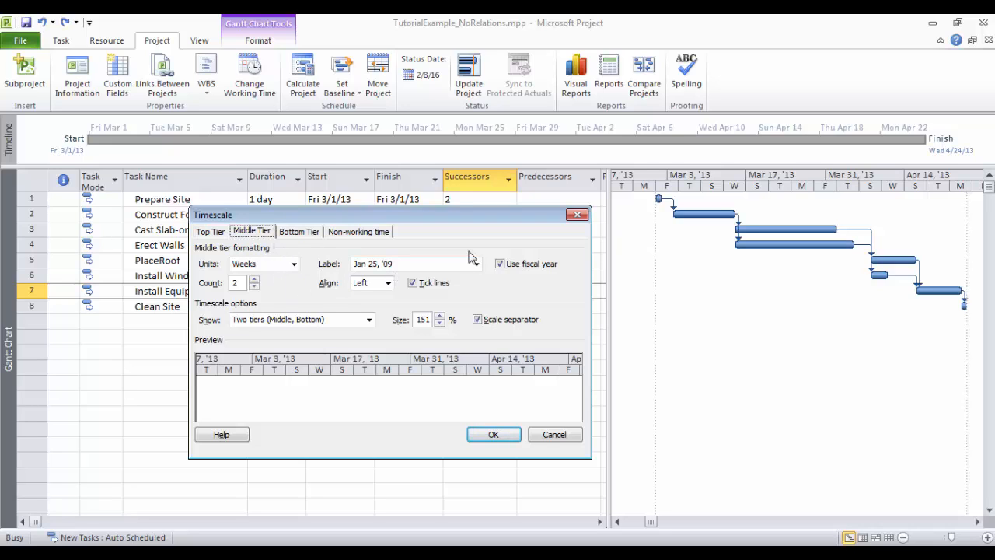
left_click(212, 231)
left_click(257, 231)
left_click(299, 231)
left_click(252, 231)
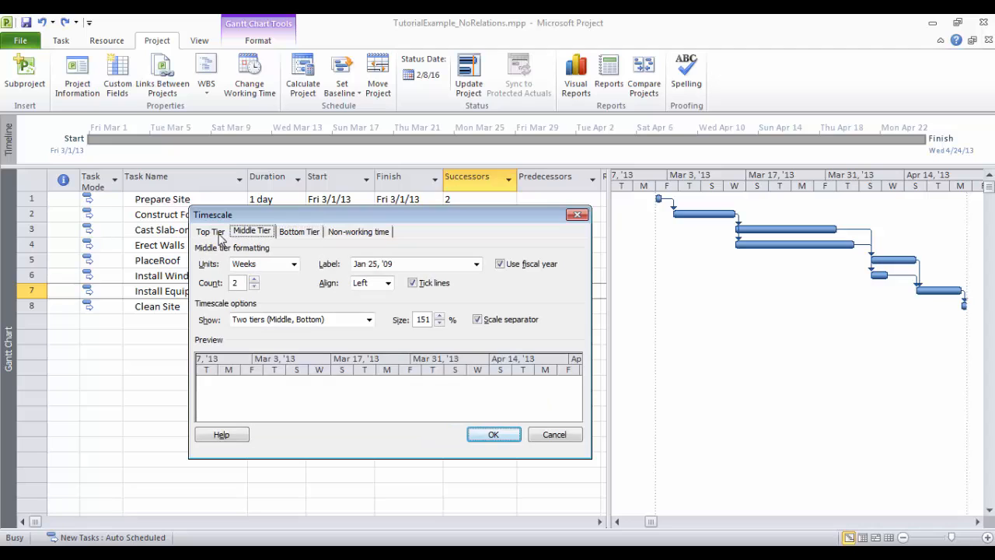
Look through the label formats available for the timescale's bottom tier and close the timescale settings
left_click(295, 233)
left_click(472, 267)
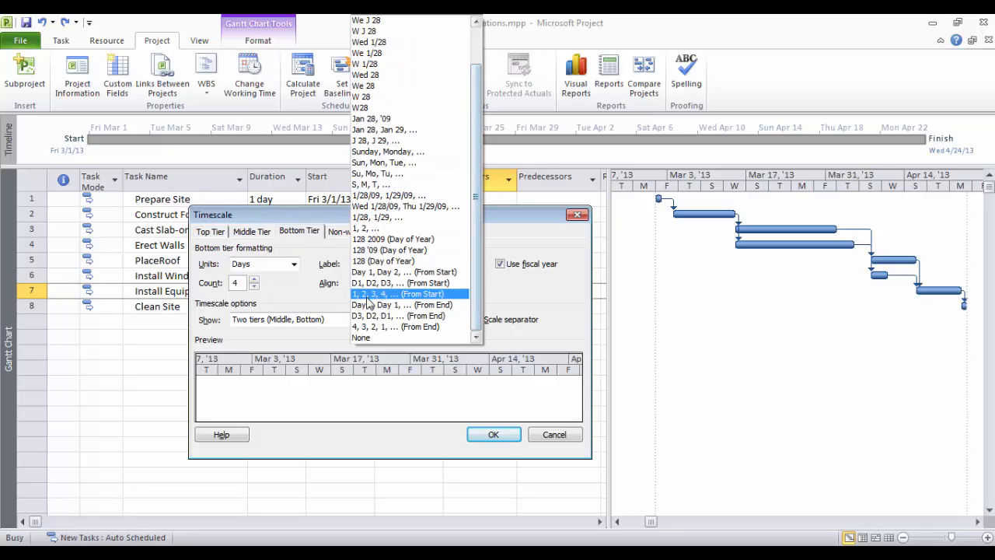
left_click(560, 297)
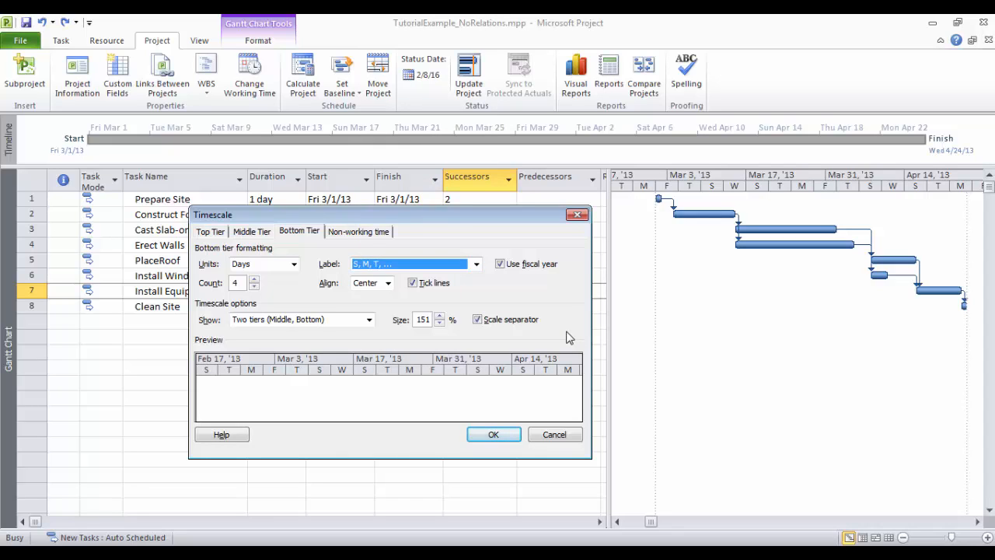
left_click(517, 435)
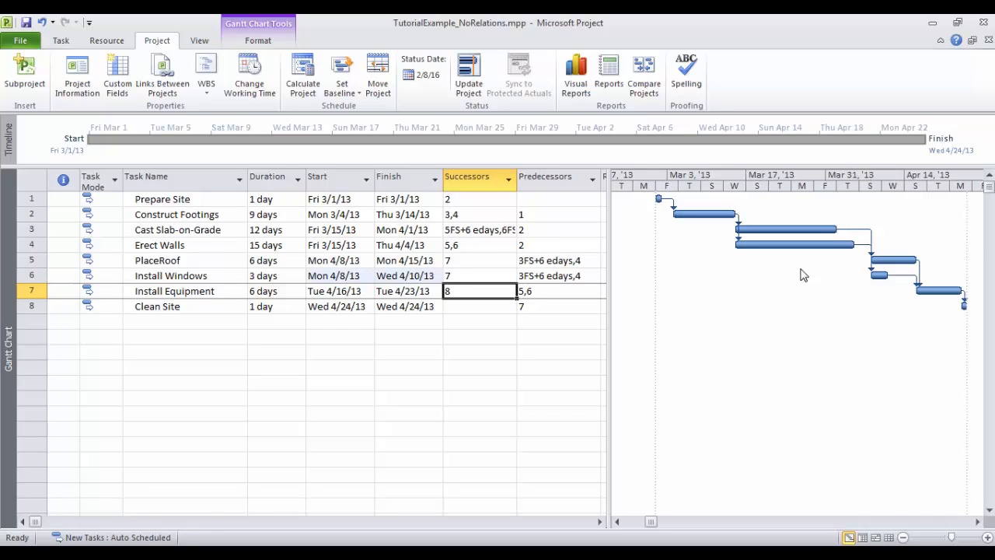
Widen the Gantt chart area so that it starts directly after the Successors column, and fit the entire project in it
scroll(803, 275, "up", 1)
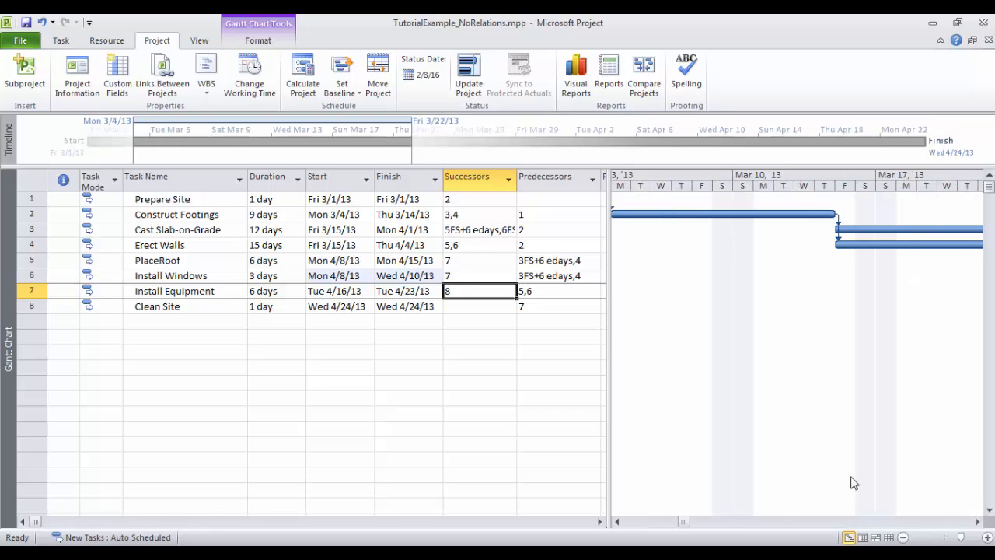
left_click(617, 521)
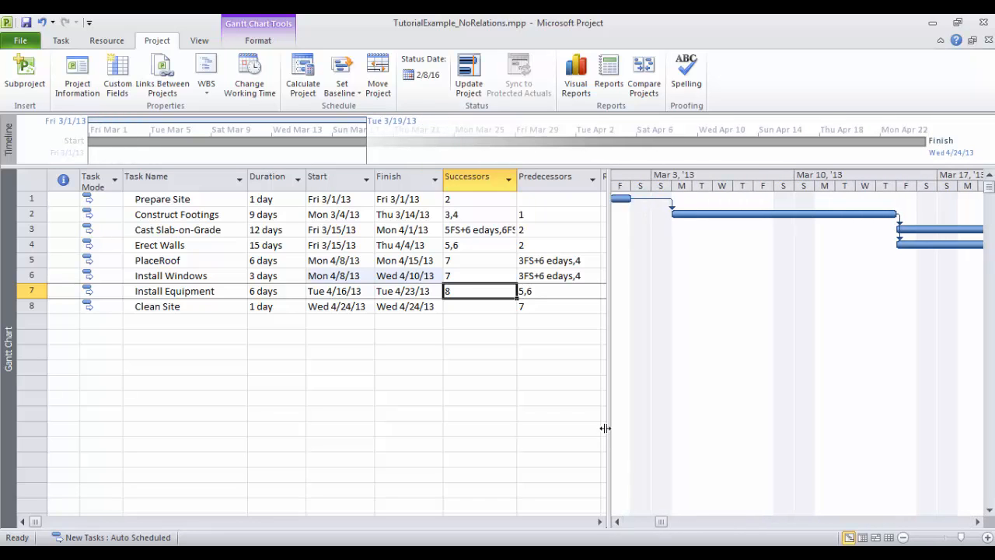
left_click_drag(600, 426, 589, 403)
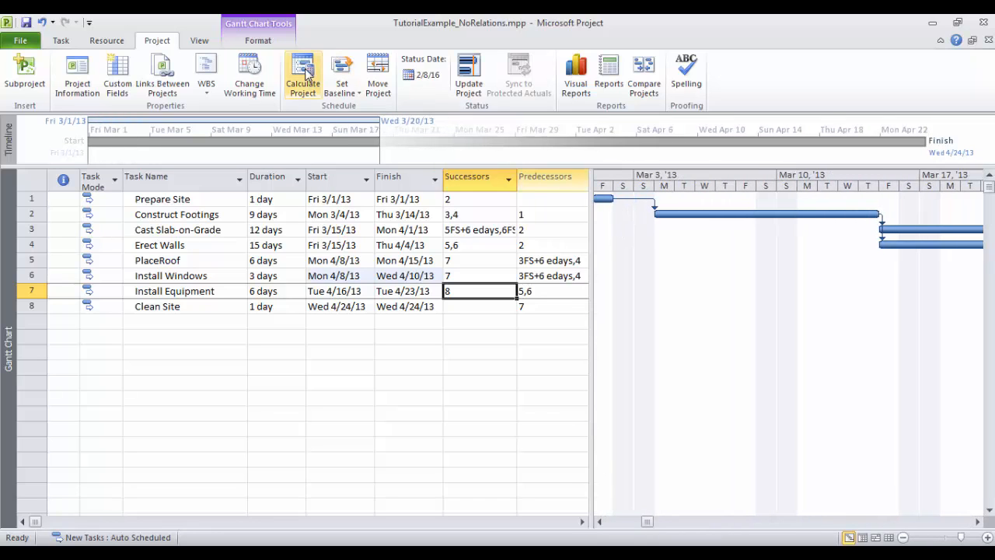
left_click(198, 41)
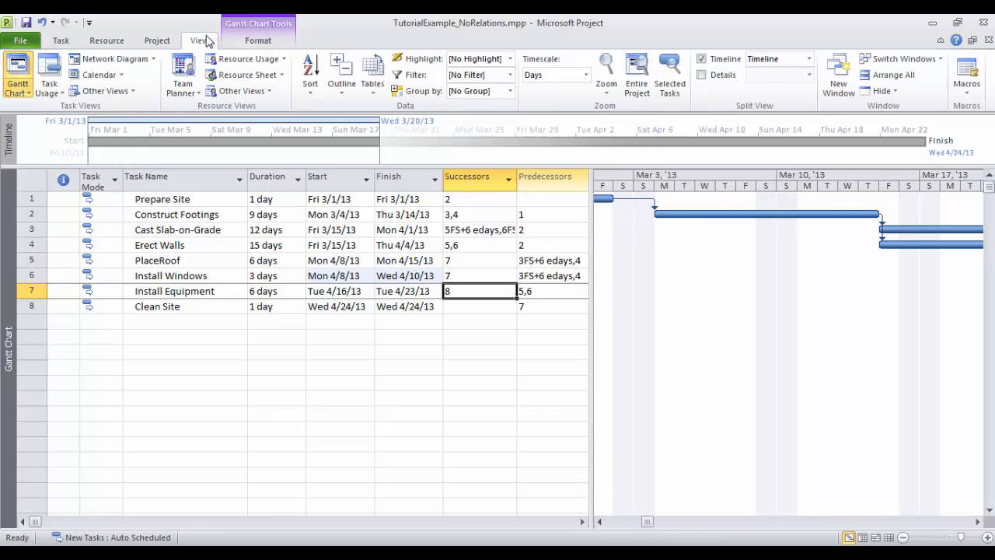
left_click(637, 87)
left_click_drag(591, 298, 518, 296)
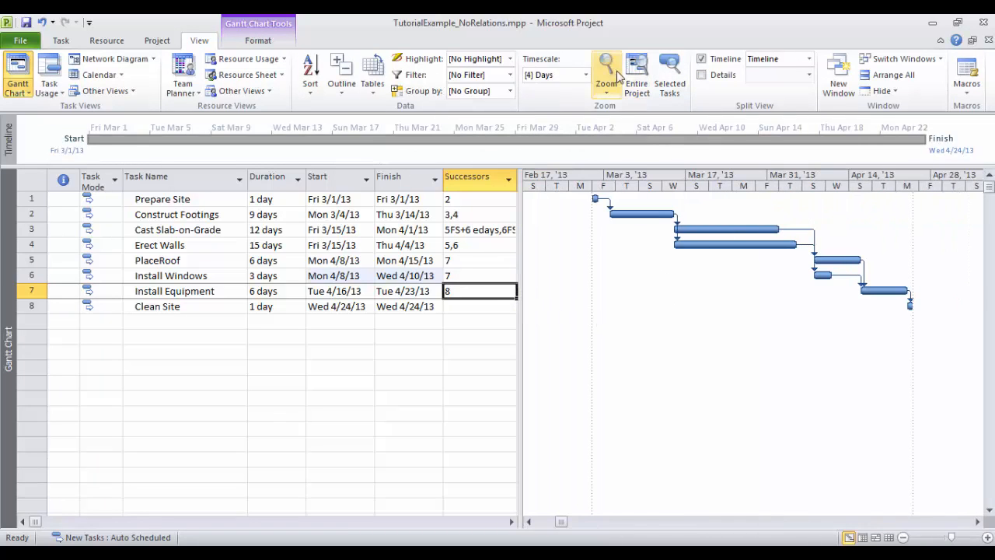
left_click(639, 81)
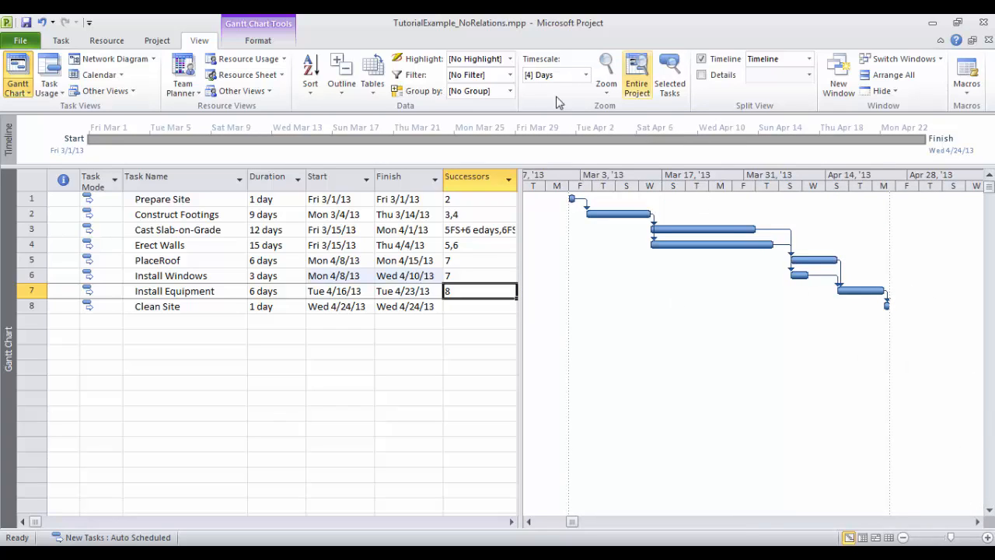
Check the preset and custom zoom ranges without applying one, and fit the entire project in the Gantt chart again
left_click(606, 81)
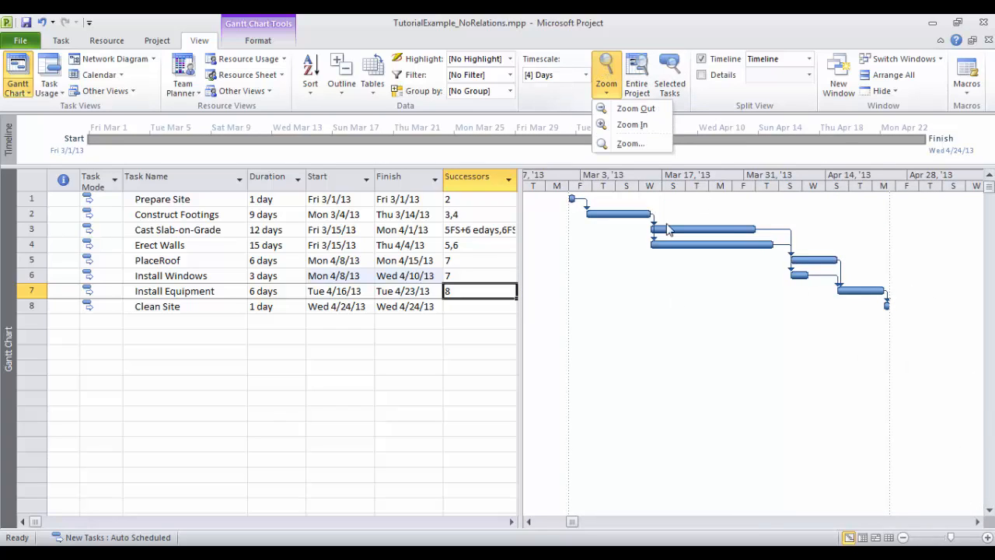
left_click(640, 143)
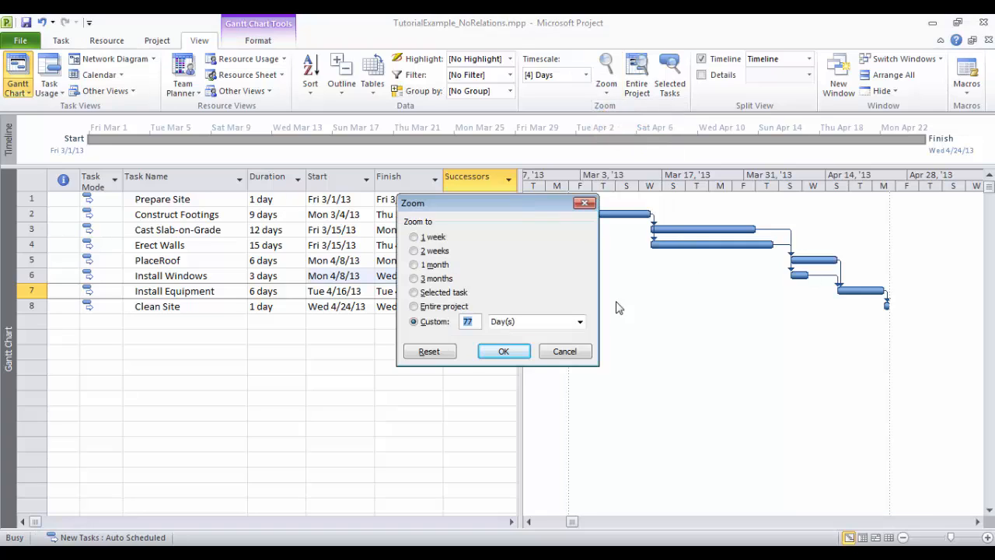
left_click(560, 351)
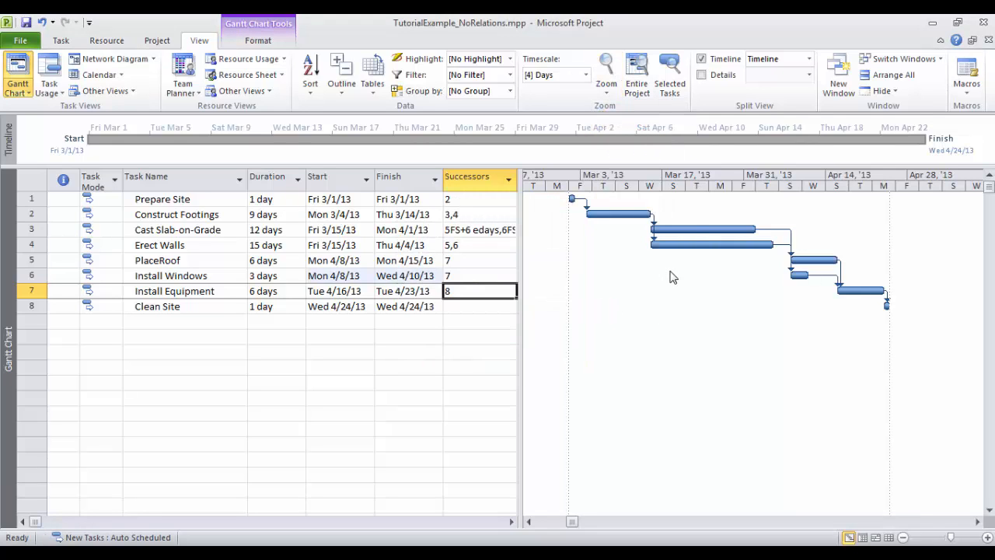
scroll(673, 278, "up", 2)
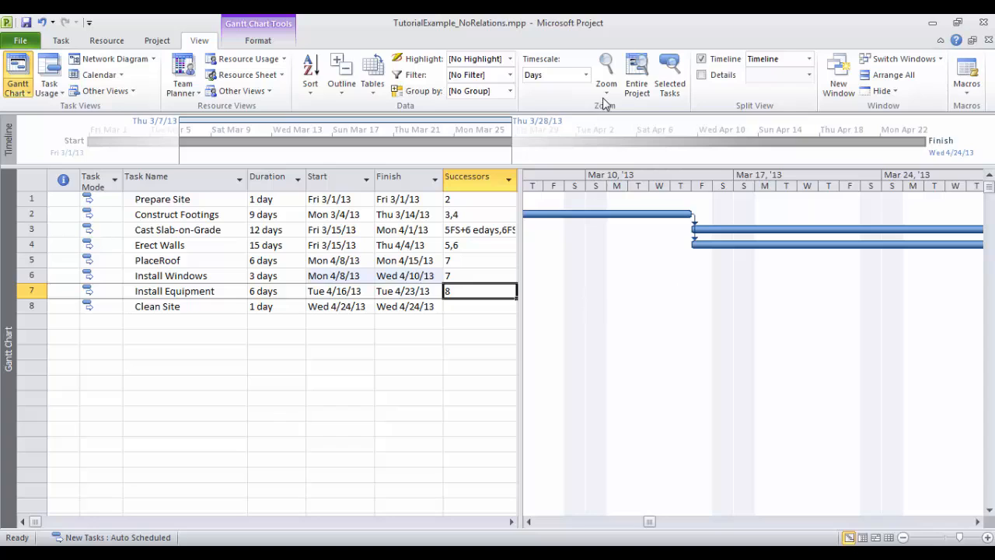
left_click(649, 65)
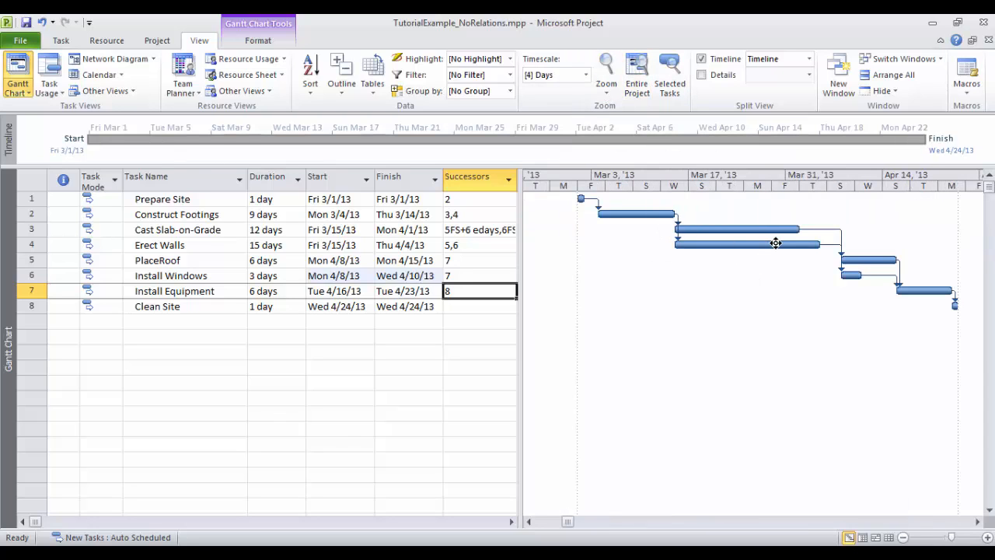
Insert a new bar style directly below Task in the Gantt bar styles and name it CriticL Activity
mouse_move(776, 243)
right_click(726, 292)
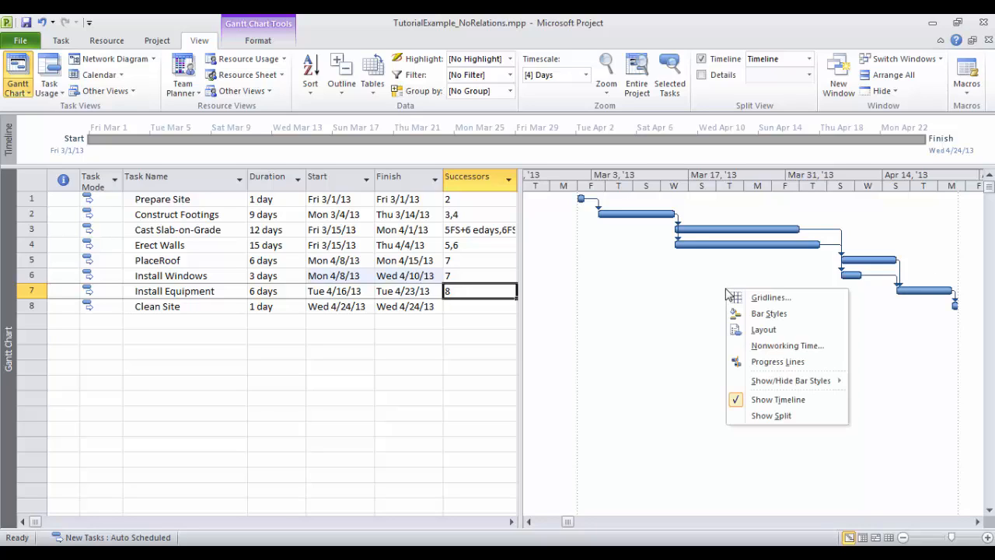
left_click(787, 322)
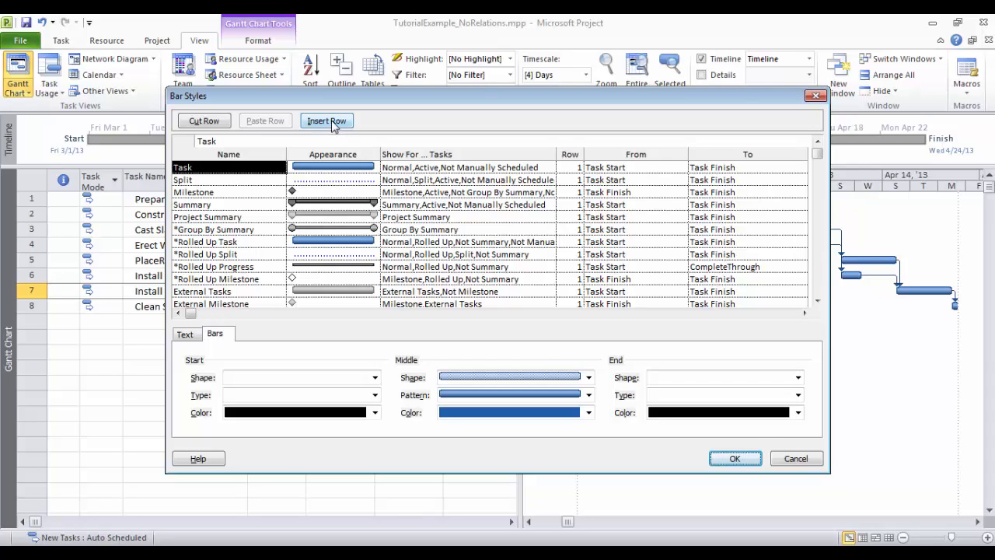
left_click(188, 179)
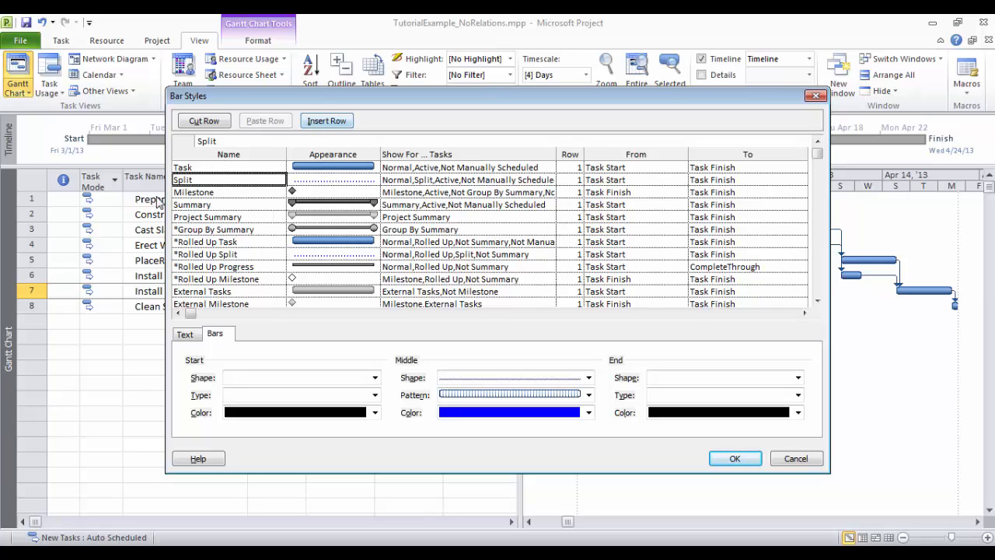
left_click(327, 122)
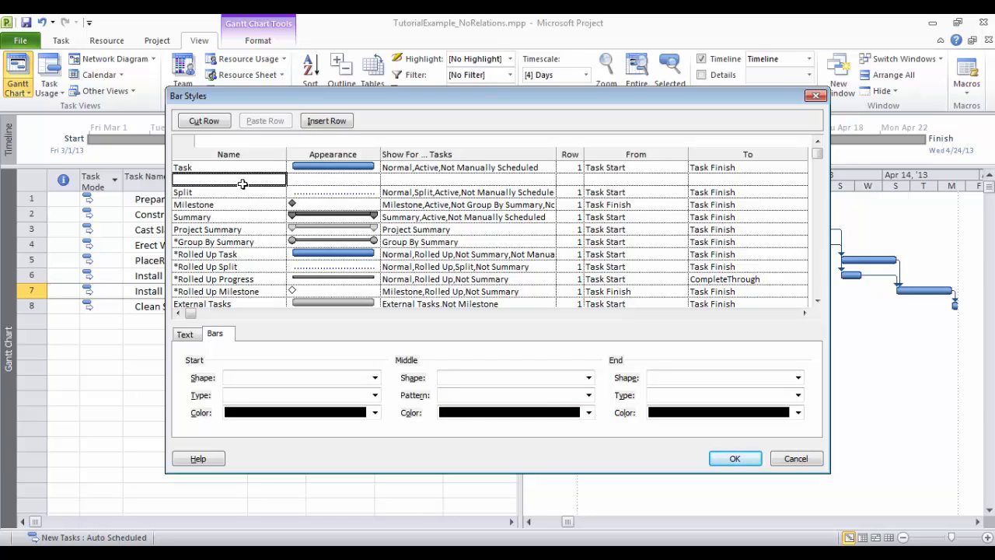
type("CriticL Activity")
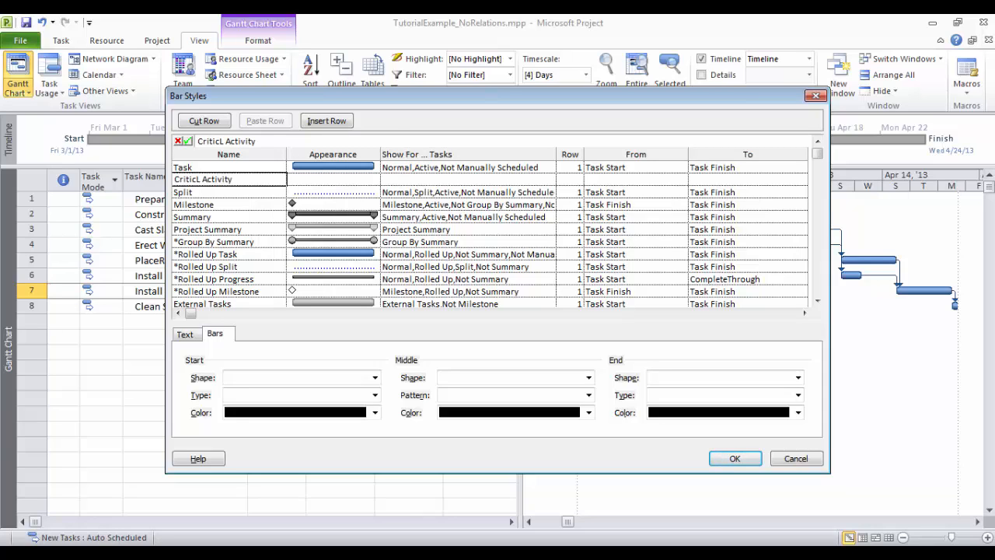
Set the middle bar color of the CriticL Activity bar style to red
left_click(378, 182)
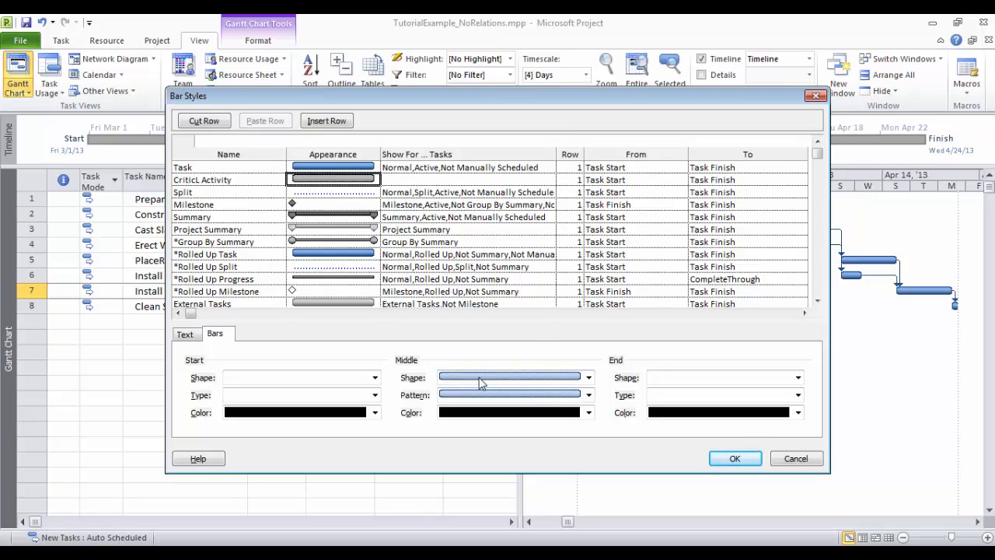
left_click(588, 412)
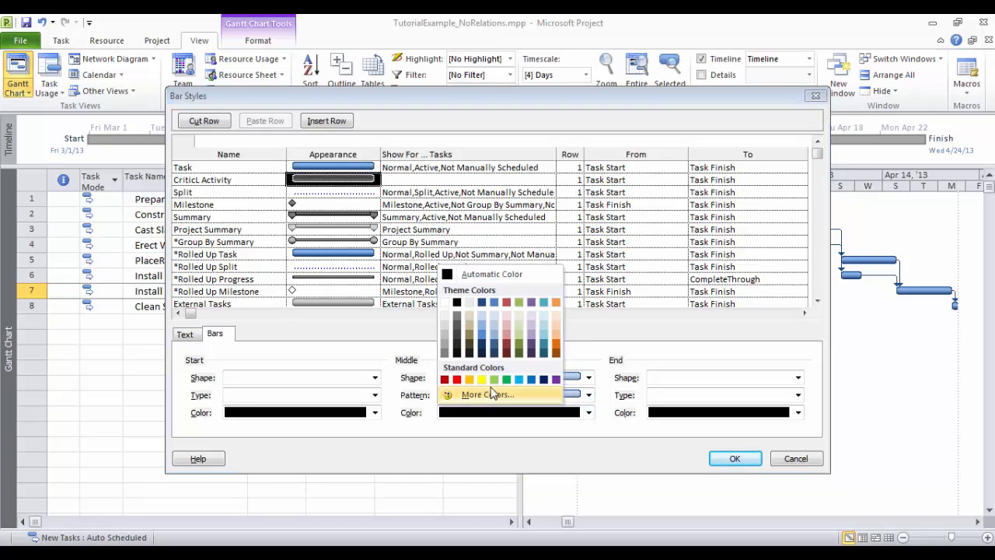
left_click(457, 379)
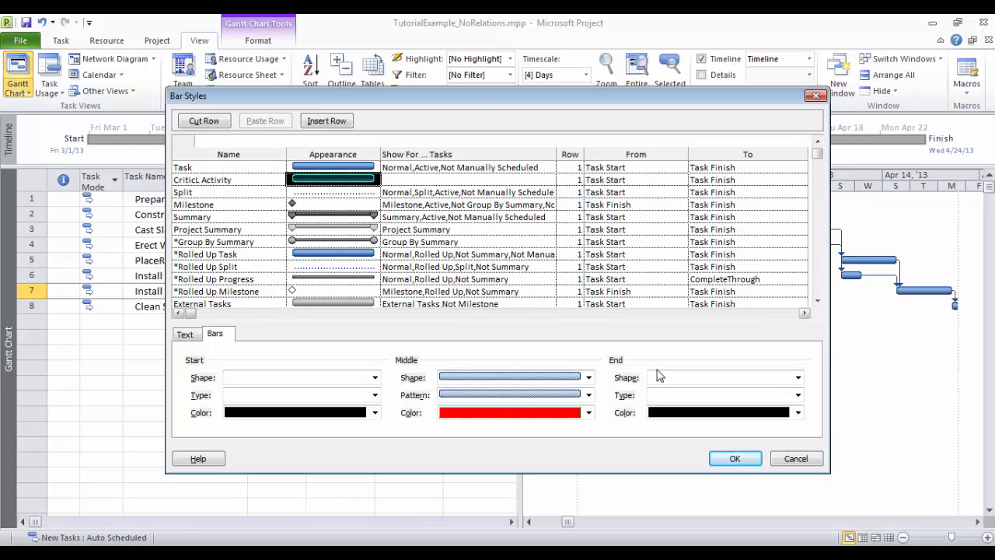
Show the CriticL Activity bar style for Critical tasks and apply the bar styles to the Gantt chart
left_click(404, 180)
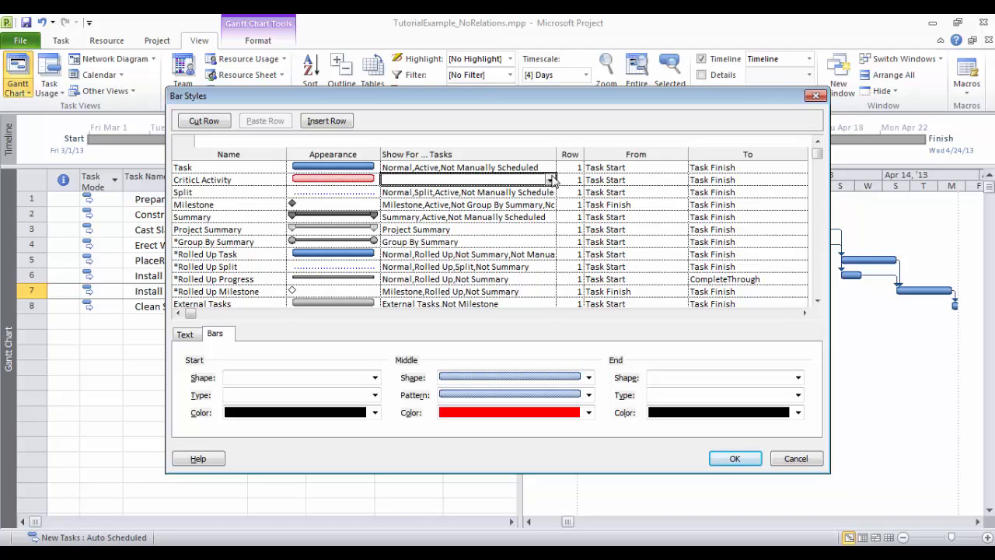
left_click(550, 180)
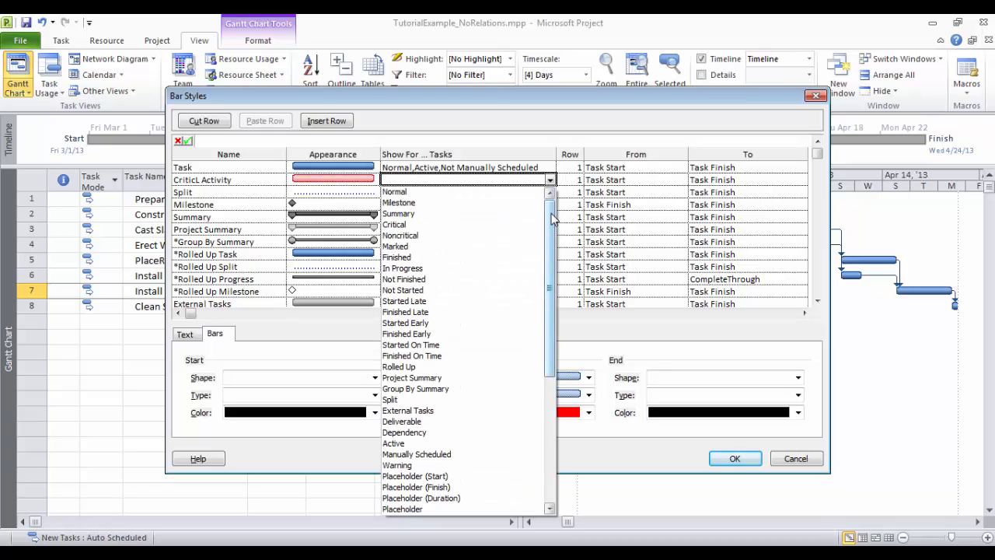
left_click(408, 226)
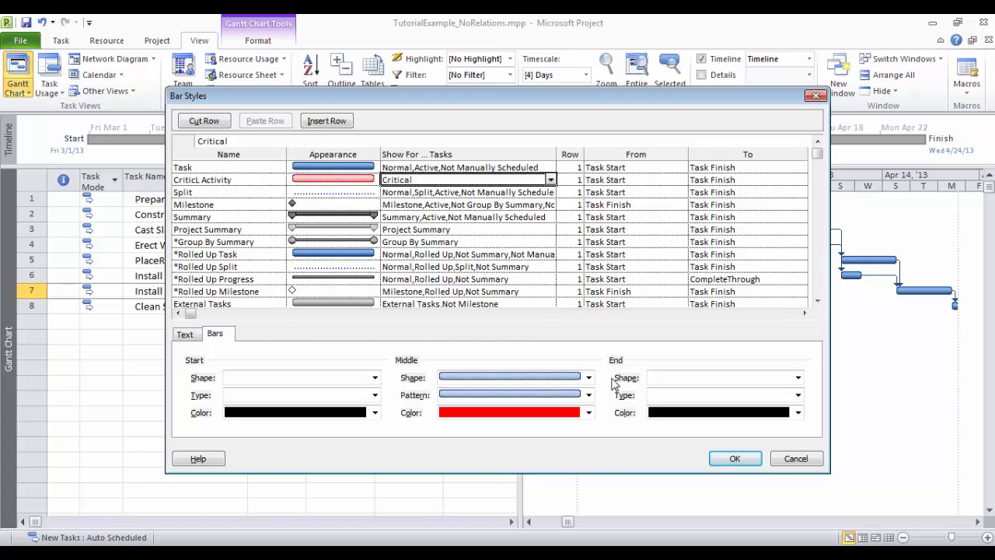
left_click(736, 458)
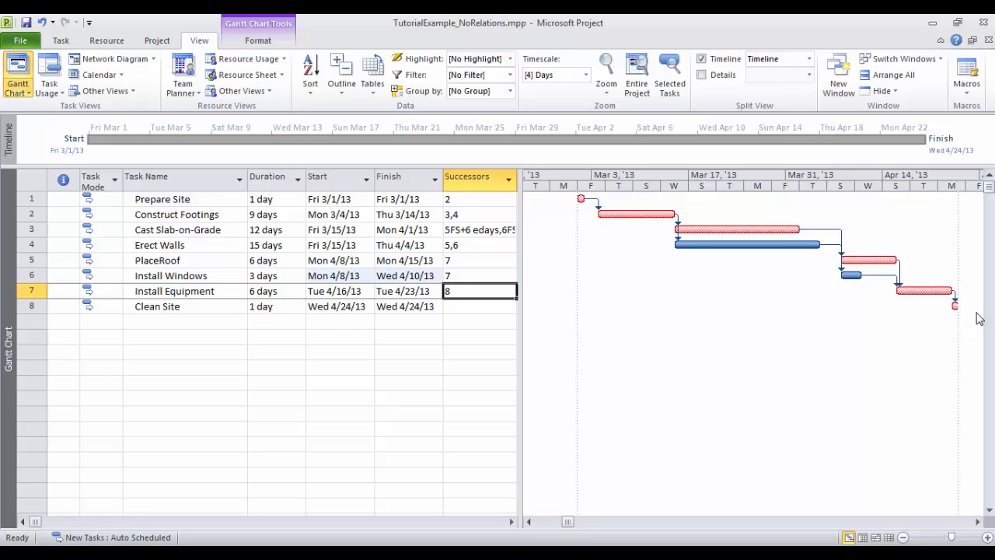
Move the Task bar style below CriticL Activity in the Gantt bar styles, remove the leftover blank row, and apply the new order
right_click(706, 317)
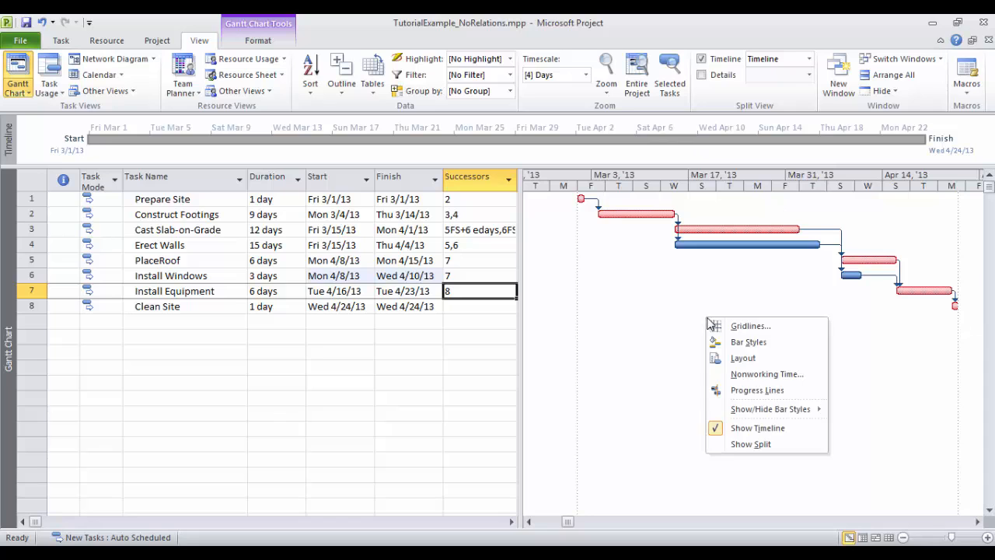
left_click(747, 342)
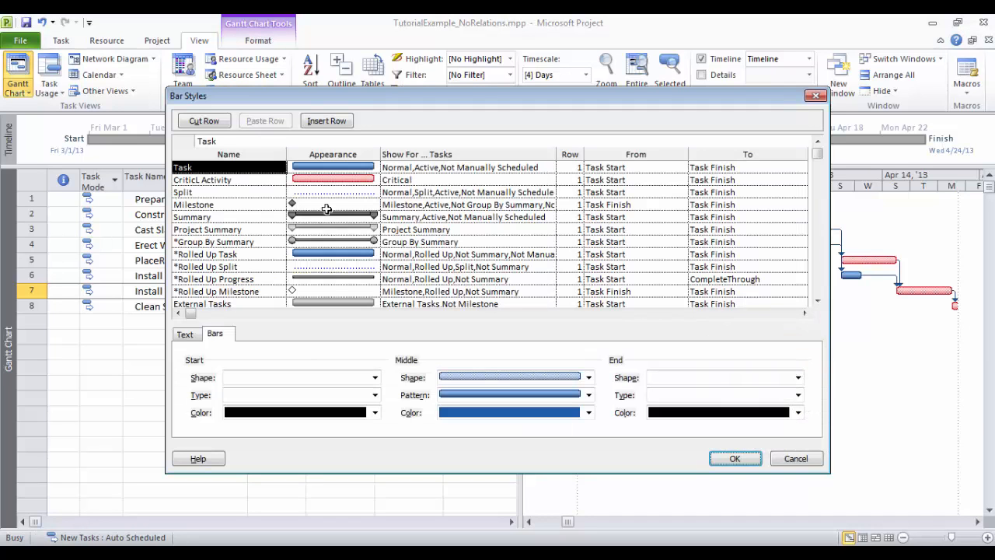
left_click(227, 181)
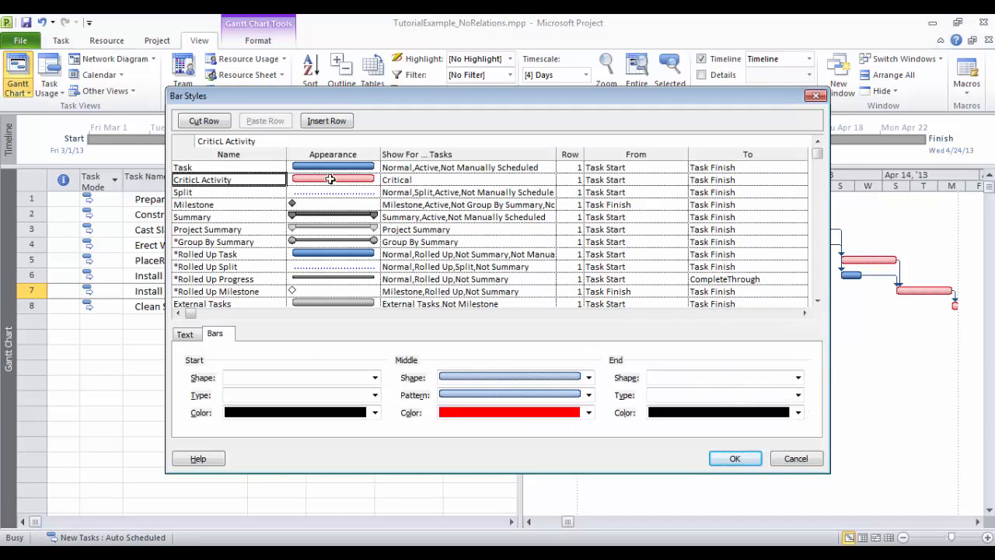
left_click(199, 168)
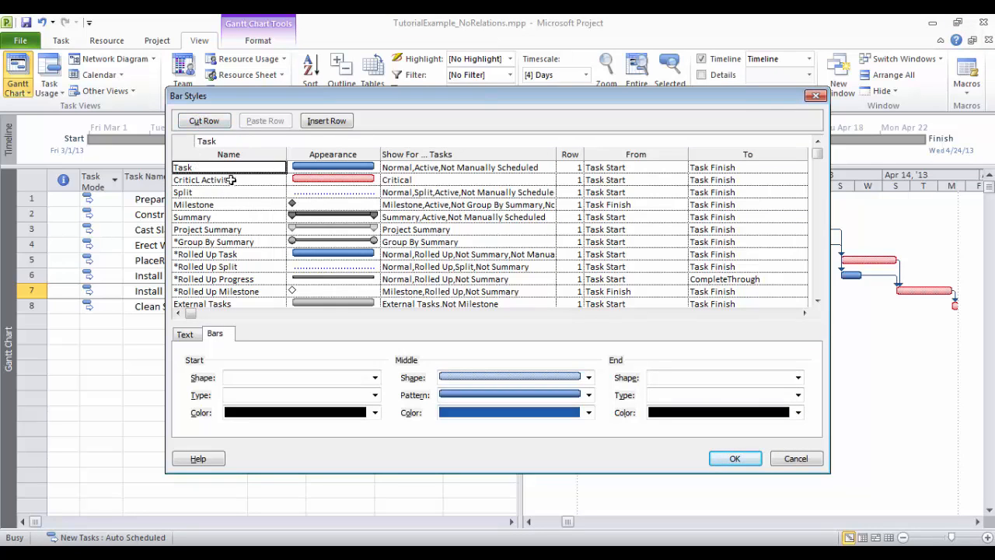
left_click(204, 120)
left_click(192, 179)
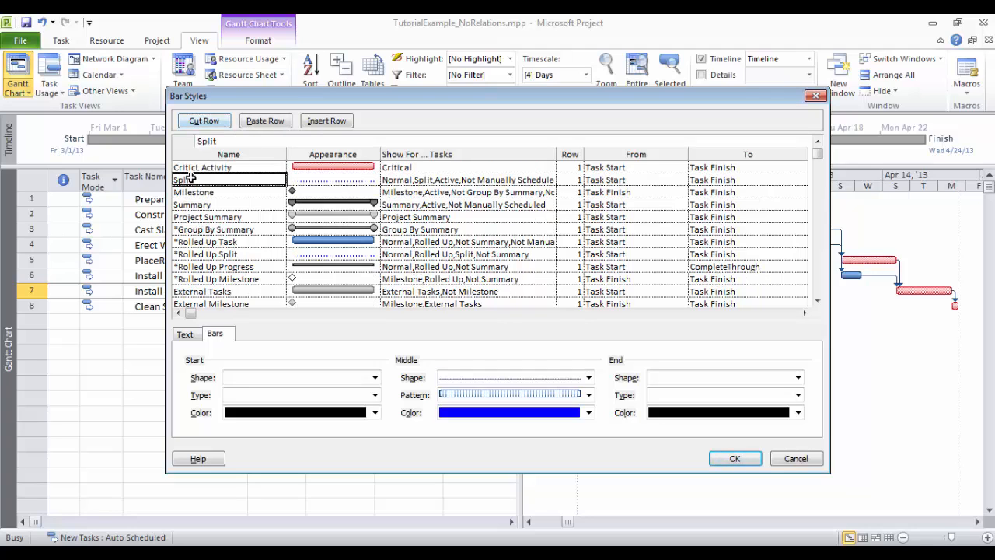
left_click(318, 126)
left_click(263, 123)
left_click(209, 194)
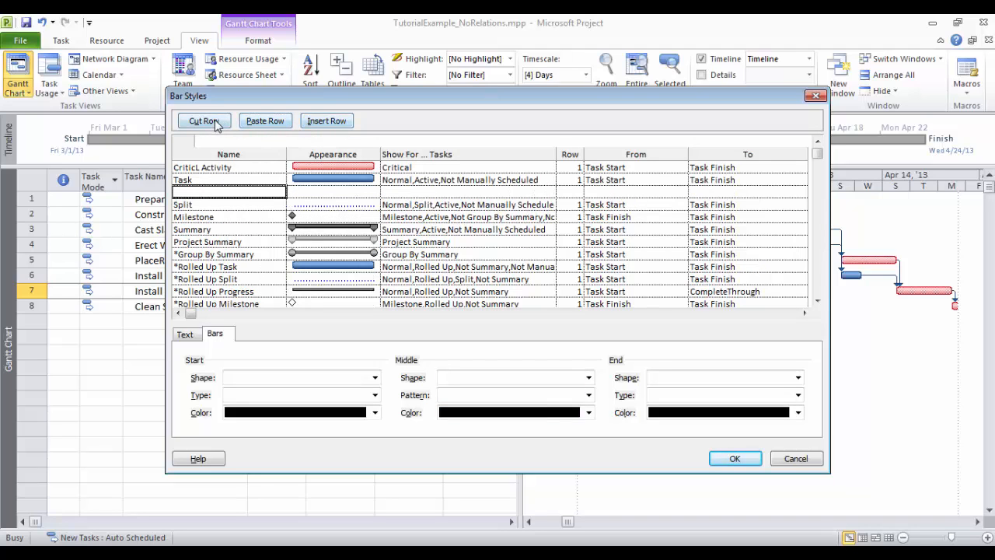
left_click(210, 123)
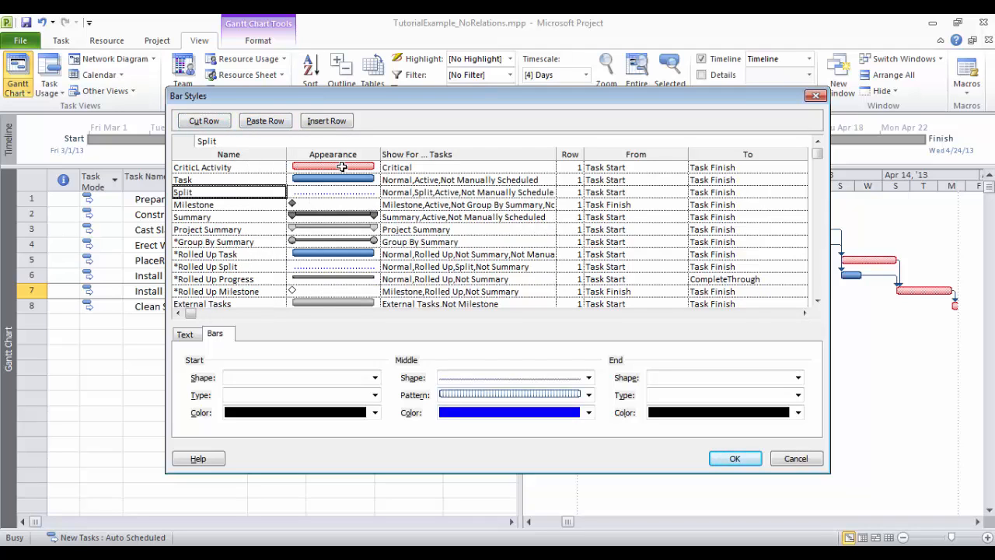
left_click(736, 459)
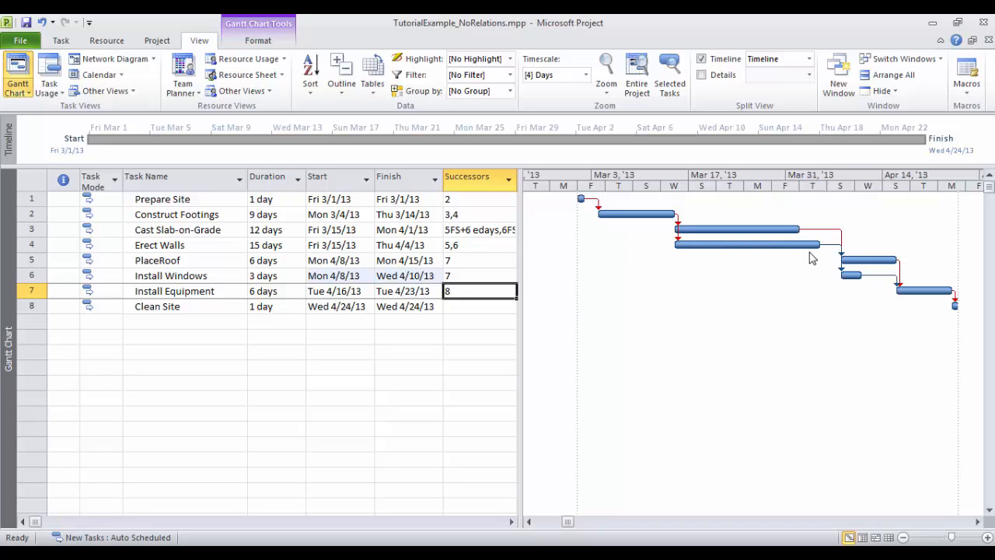
Move the Task bar style back above CriticL Activity in the Gantt bar styles and apply the order
right_click(685, 270)
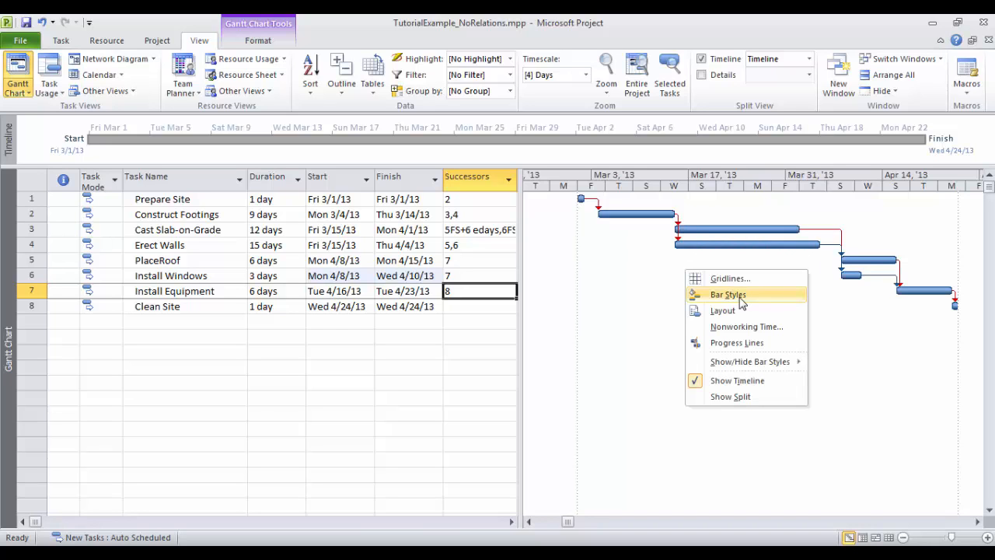
left_click(745, 295)
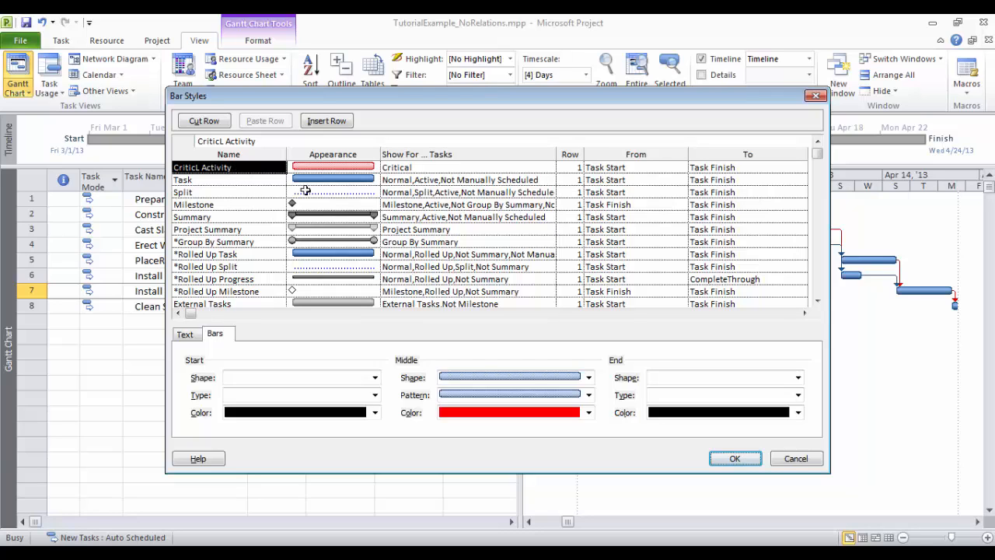
left_click(212, 181)
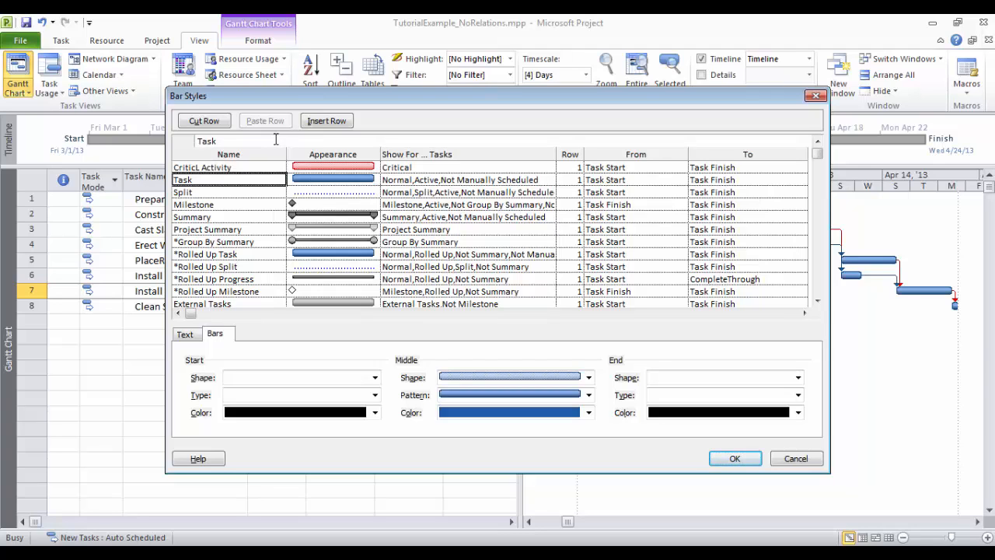
left_click(204, 121)
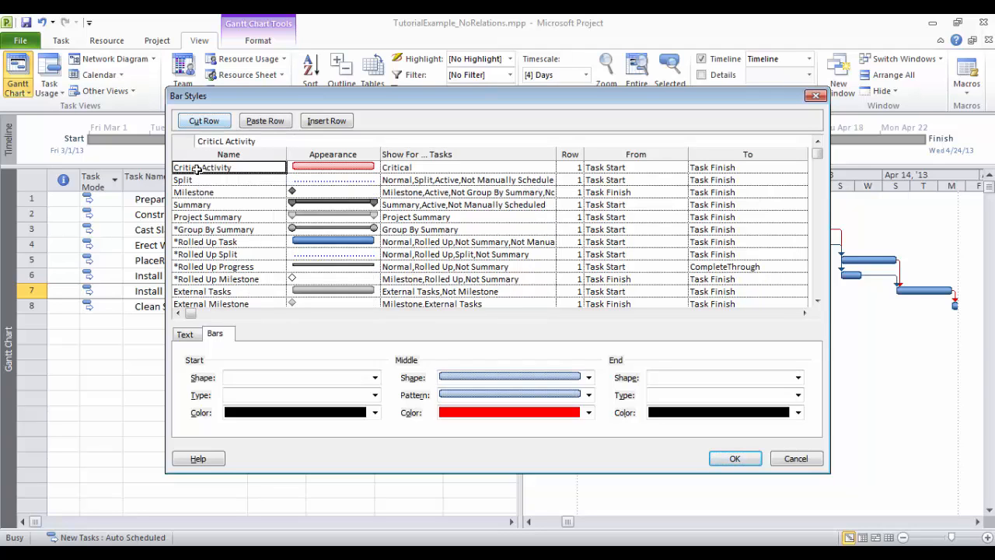
left_click(280, 124)
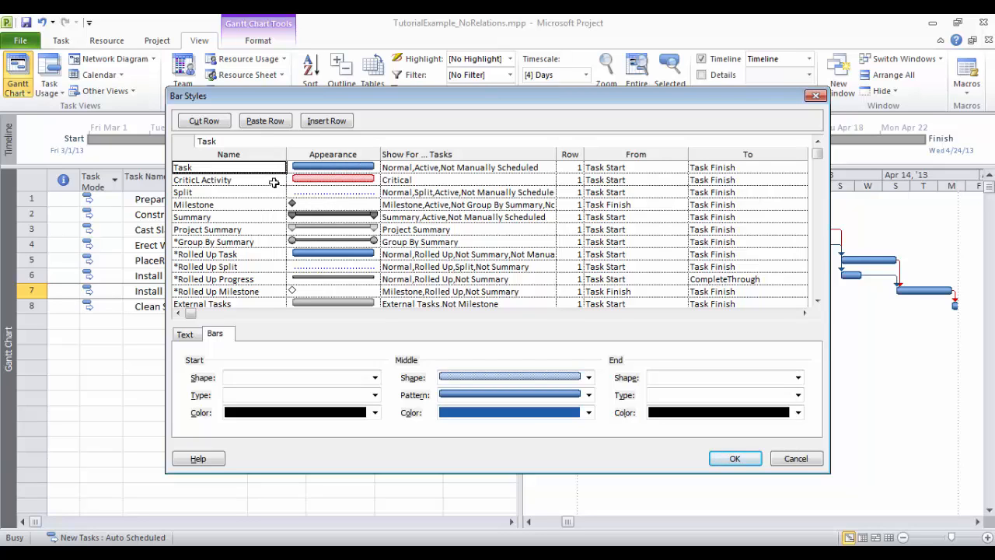
left_click(733, 459)
mouse_move(900, 267)
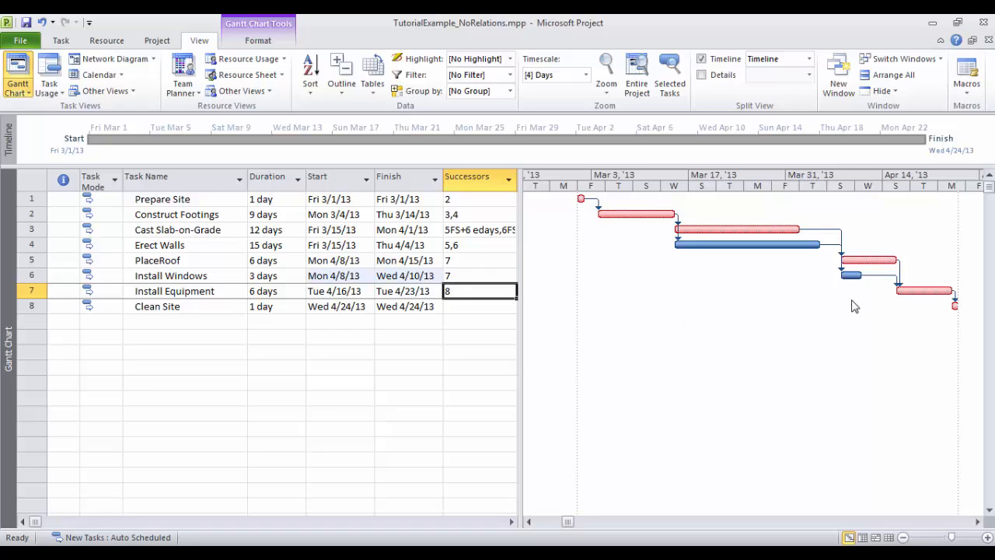
Display the project as a Network Diagram to examine its critical path, and return to the Gantt Chart view
left_click(21, 92)
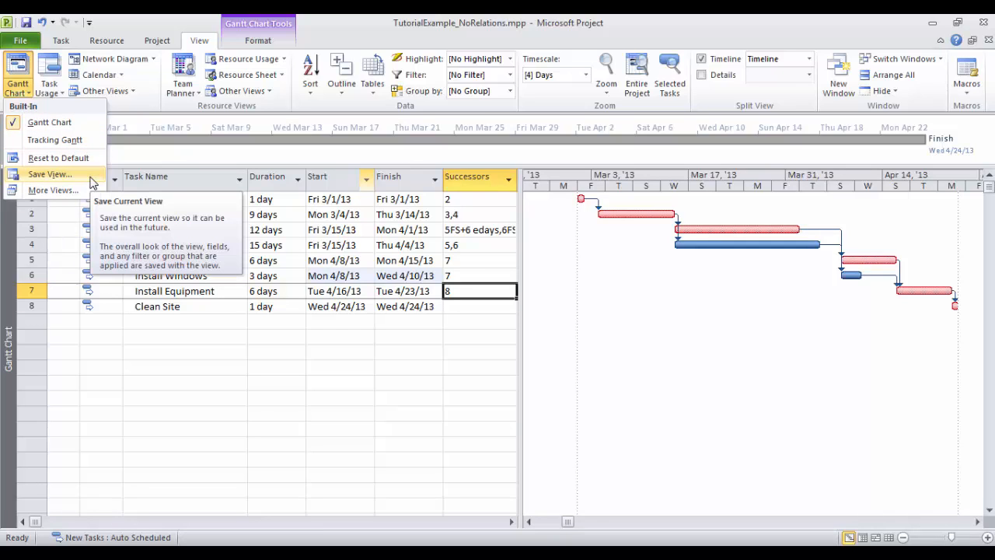
left_click(58, 192)
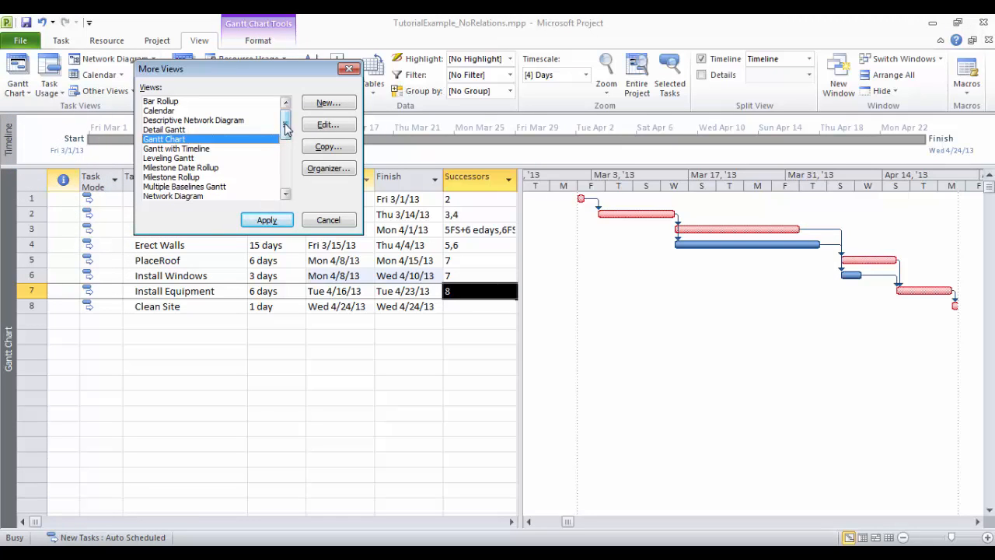
mouse_move(288, 123)
left_mouse_down()
mouse_move(286, 178)
mouse_move(292, 136)
left_mouse_up()
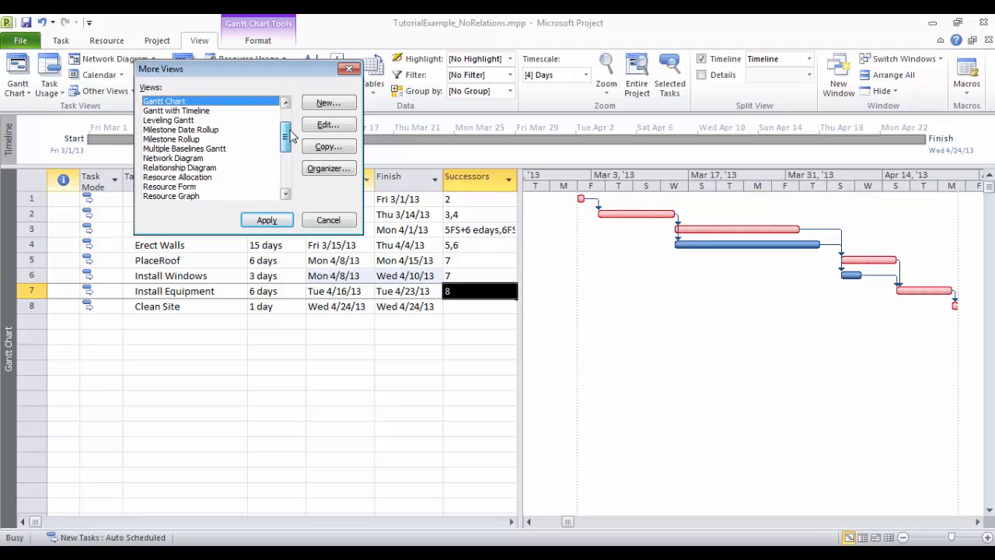
left_click(165, 159)
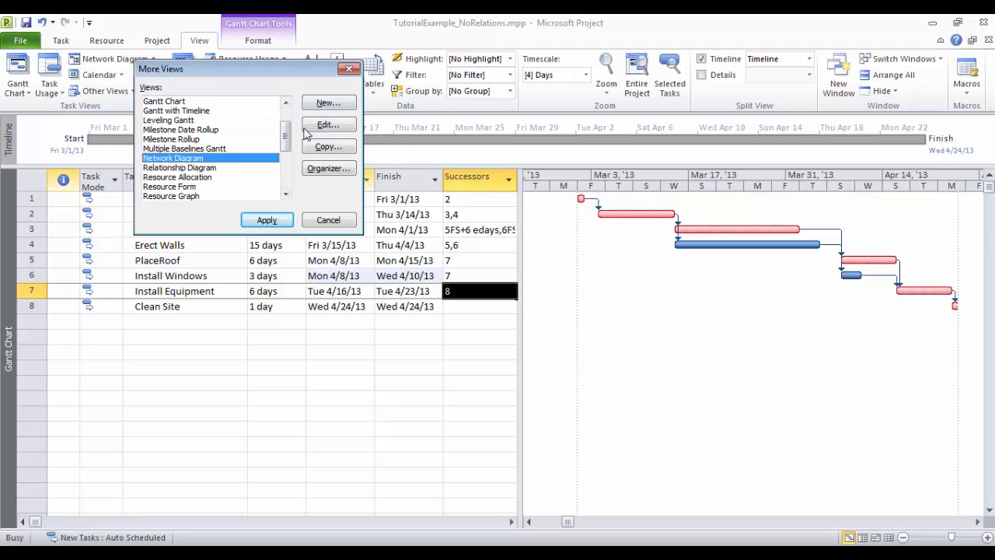
left_click(267, 221)
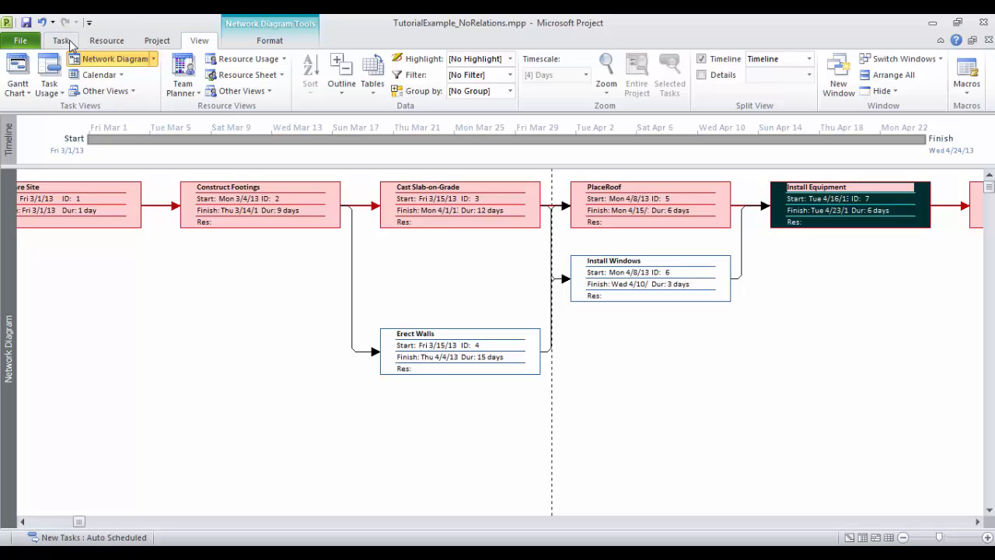
left_click(18, 89)
left_click(39, 119)
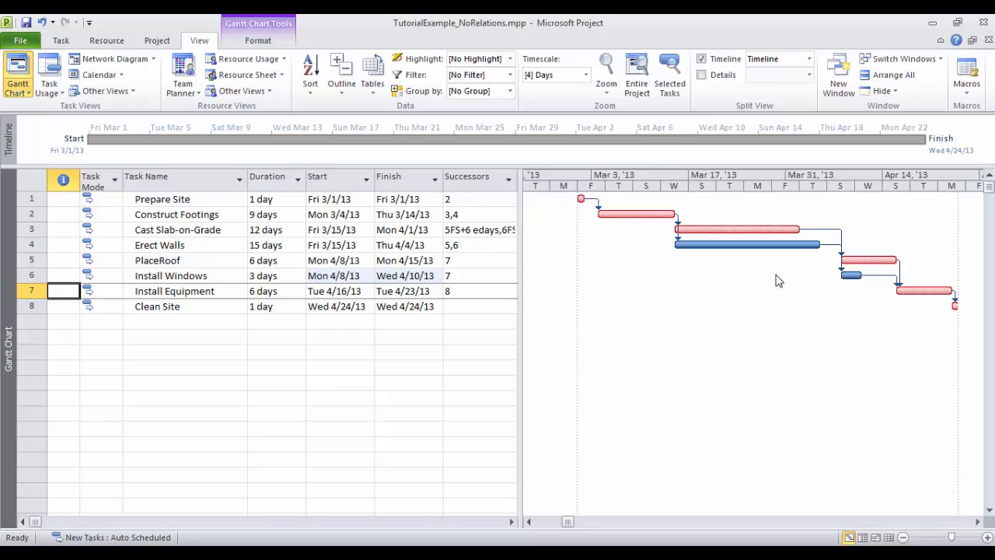
Highlight the holiday requirement in the tutorial PDF in Adobe Reader, and return to Microsoft Project to examine mid-March in the Gantt chart
left_click(85, 553)
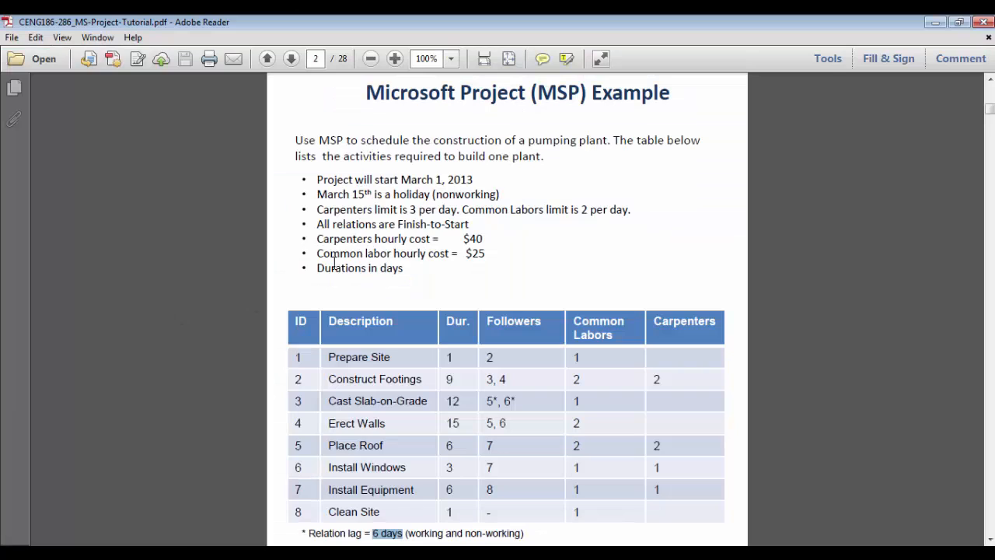
left_click_drag(317, 194, 499, 195)
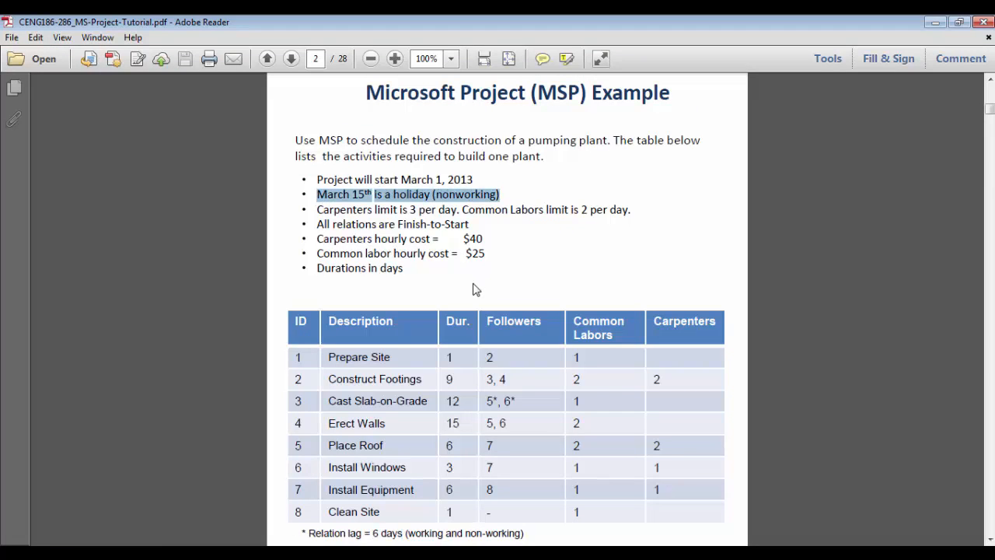
left_click(358, 554)
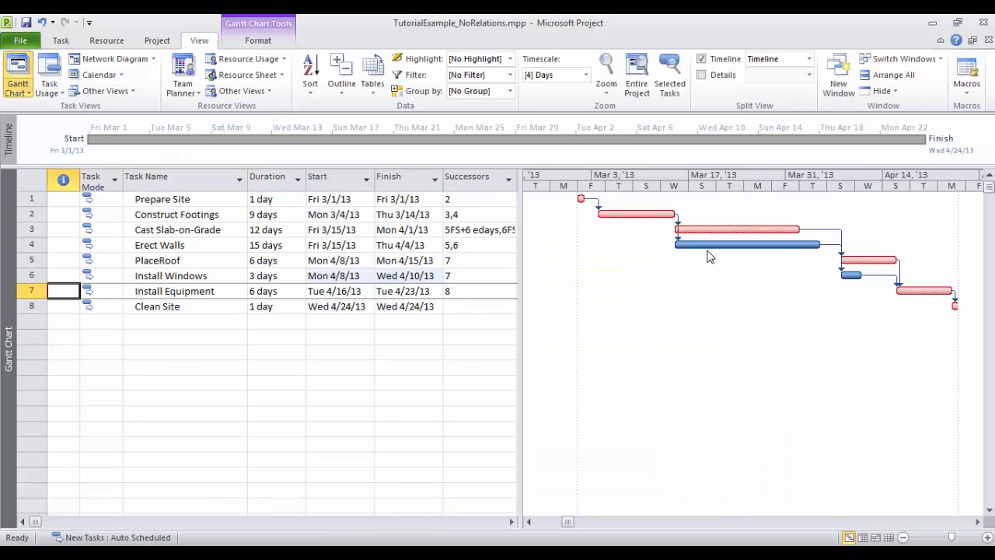
scroll(719, 244, "up", 1)
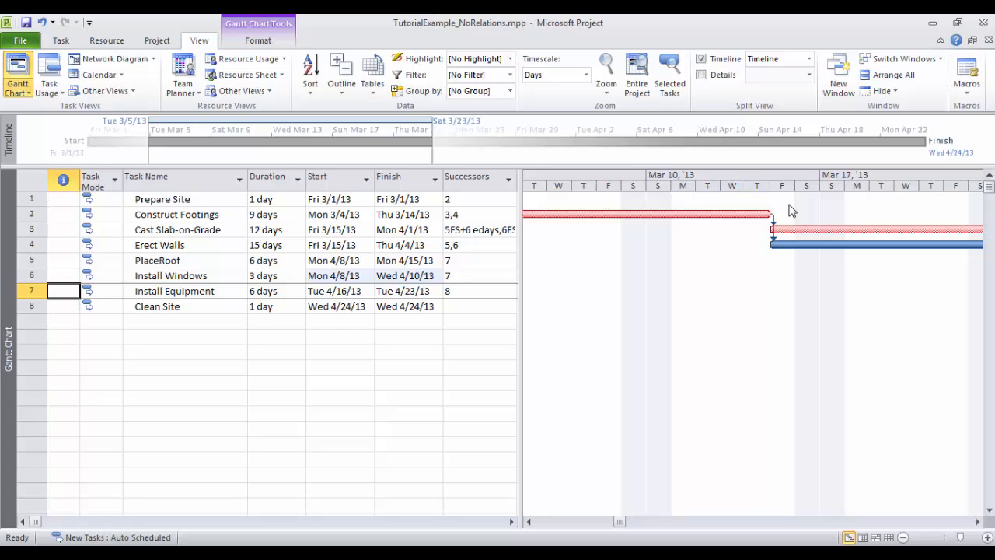
In the project's working time settings, try to create a base calendar named Calendar with Holiday as a copy of Standard
left_click(158, 44)
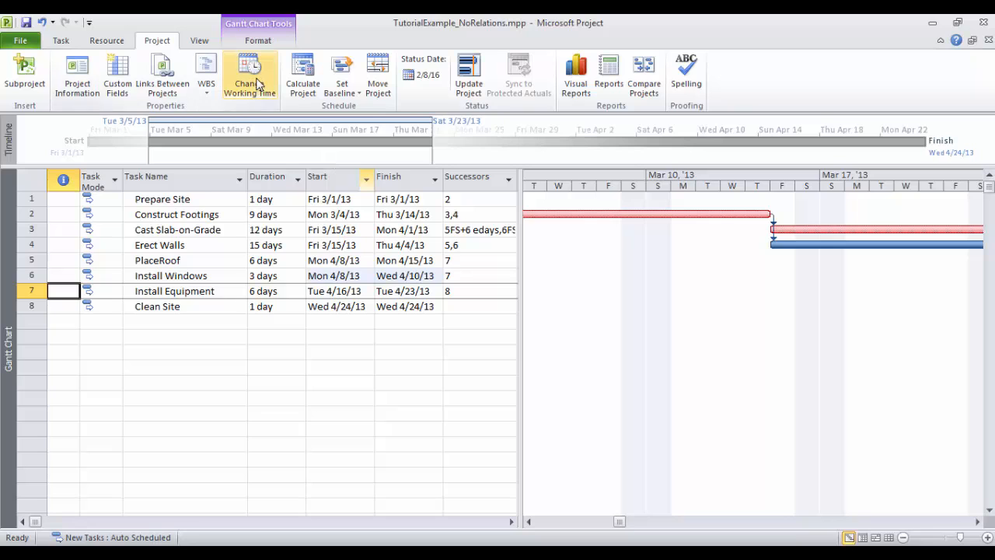
left_click(249, 74)
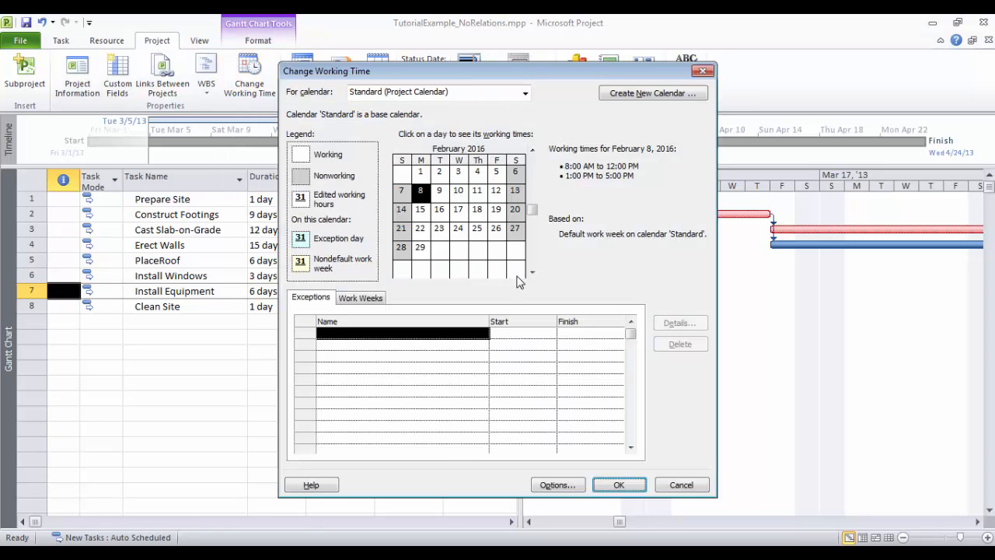
left_click(667, 93)
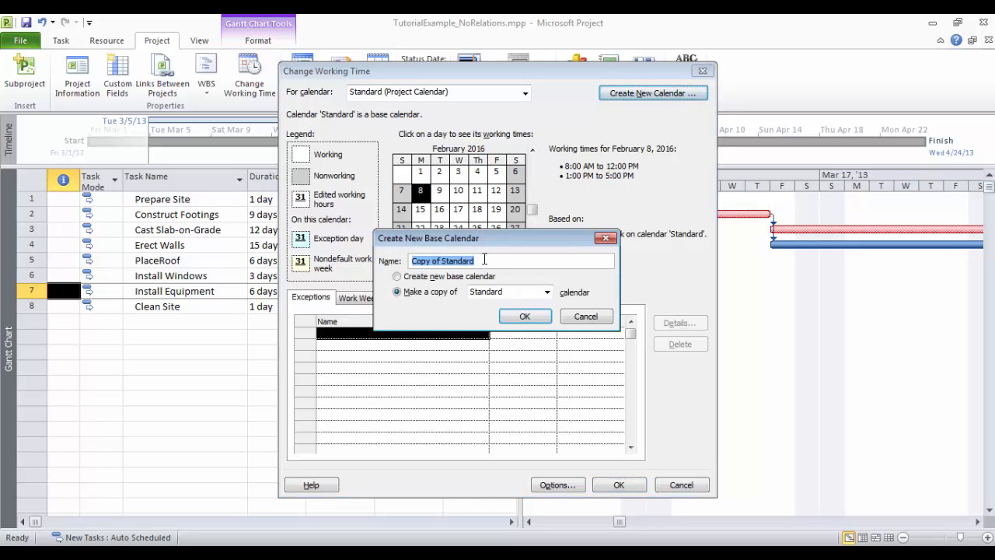
type("Calendar with Holiday")
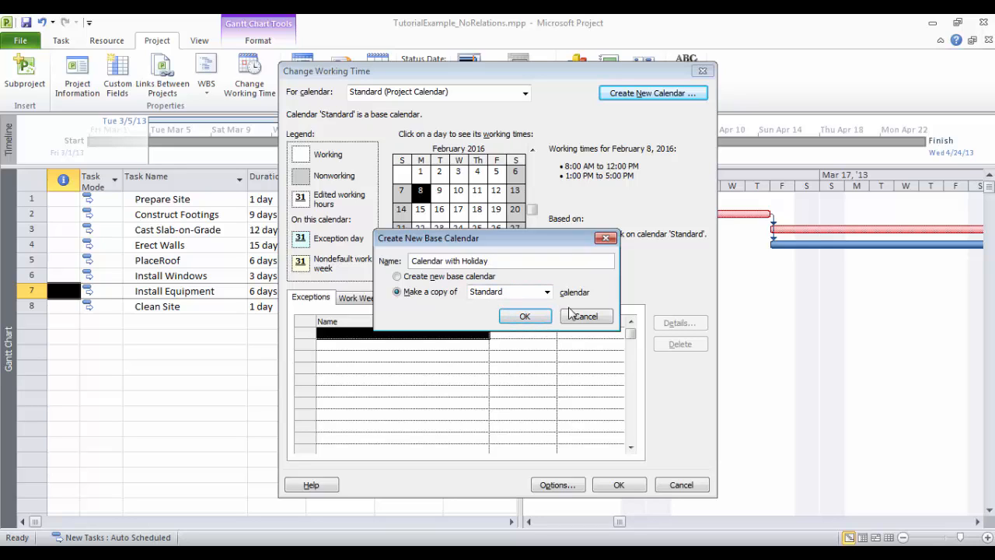
left_click(525, 316)
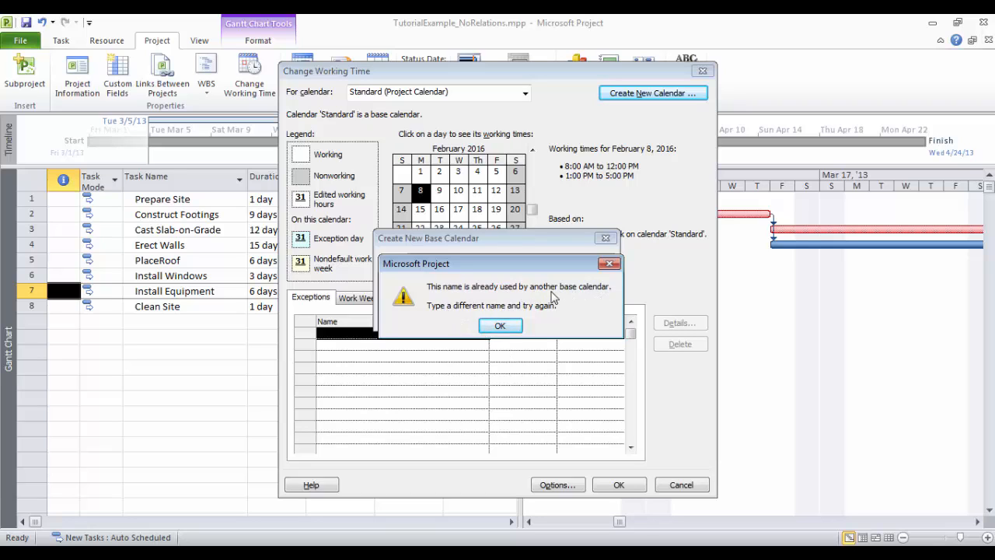
left_click(501, 326)
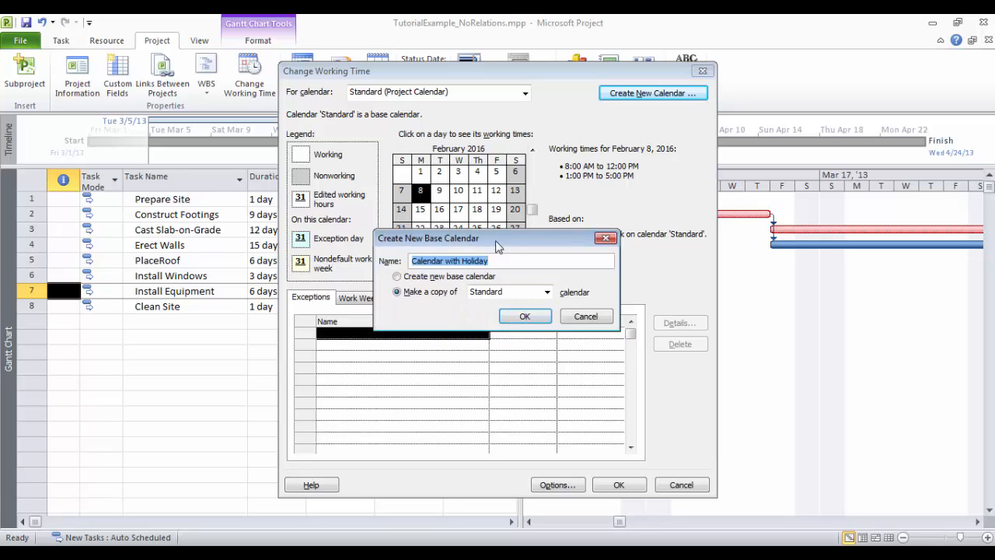
left_click(444, 262)
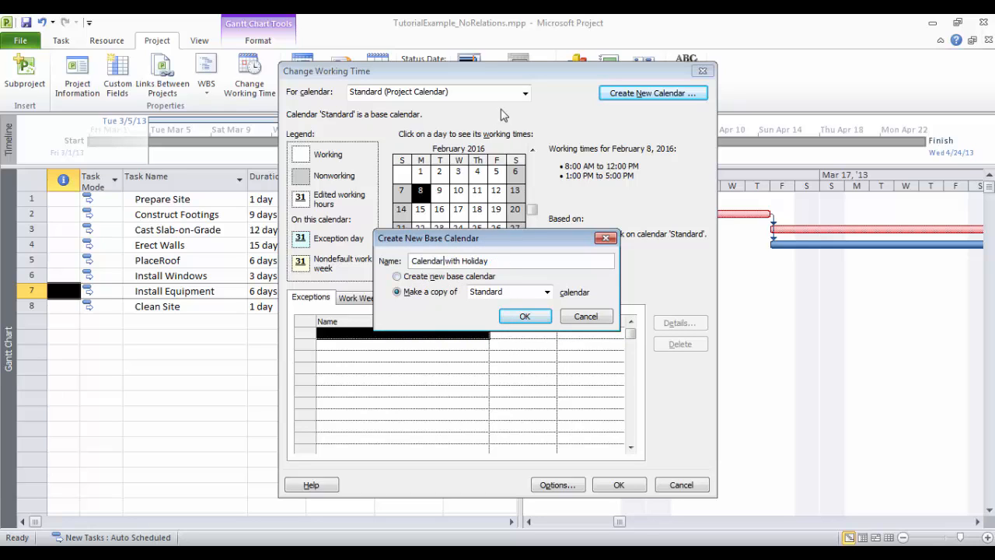
left_click(585, 316)
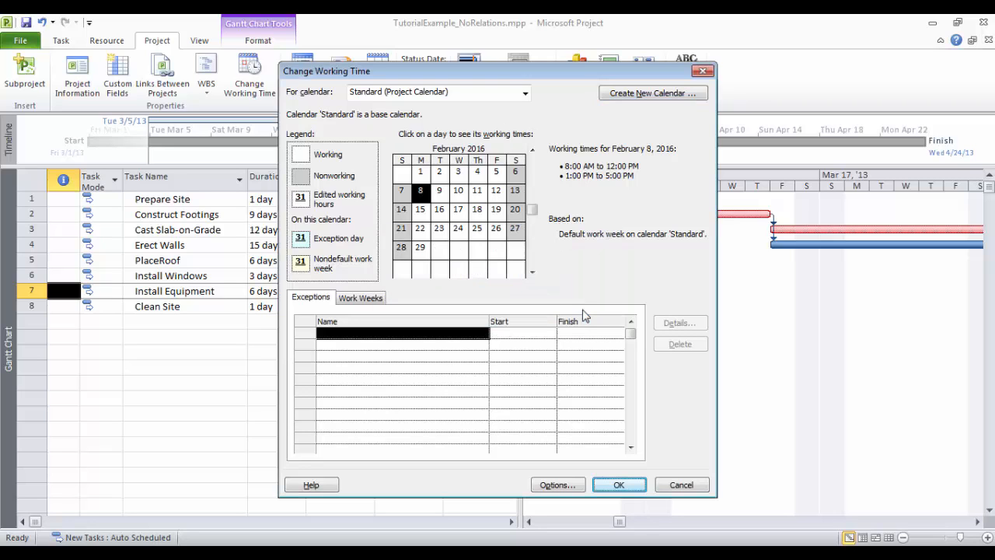
Display the existing Calendar with Holiday in the working time settings to check its exceptions
left_click(525, 93)
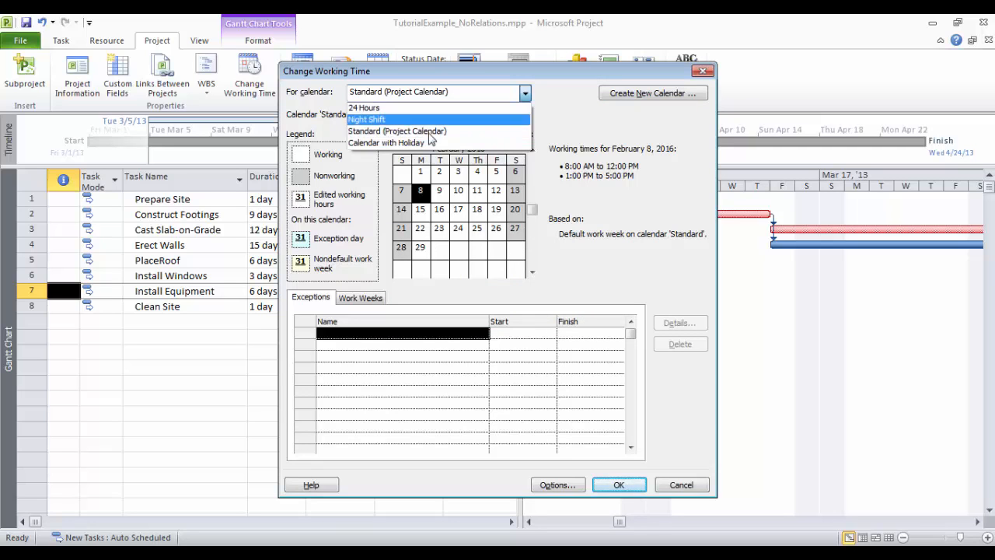
left_click(580, 140)
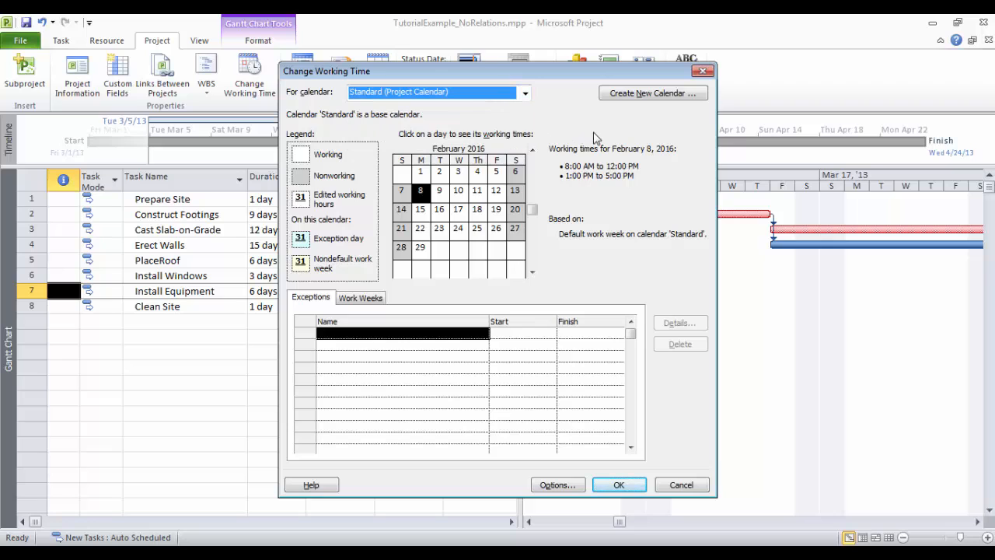
left_click(525, 93)
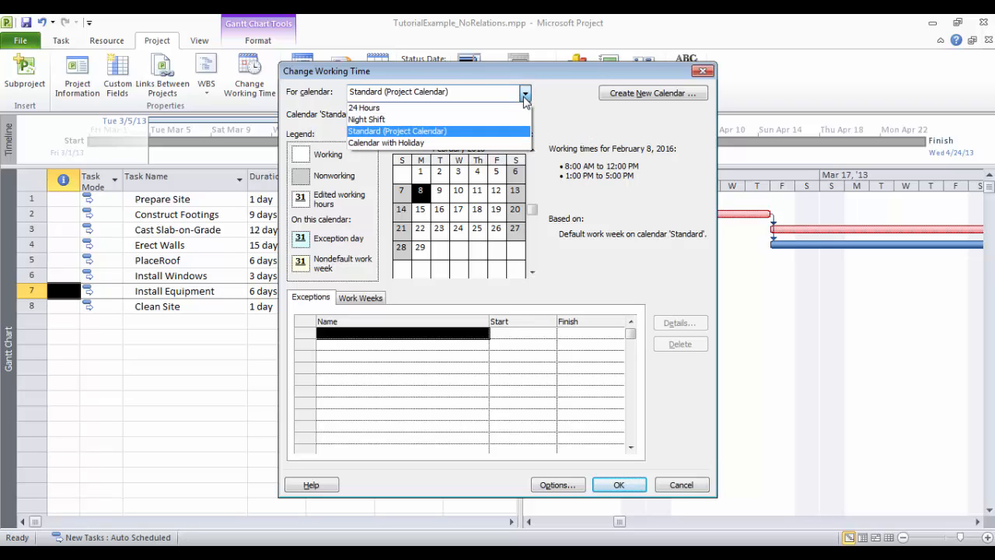
left_click(449, 143)
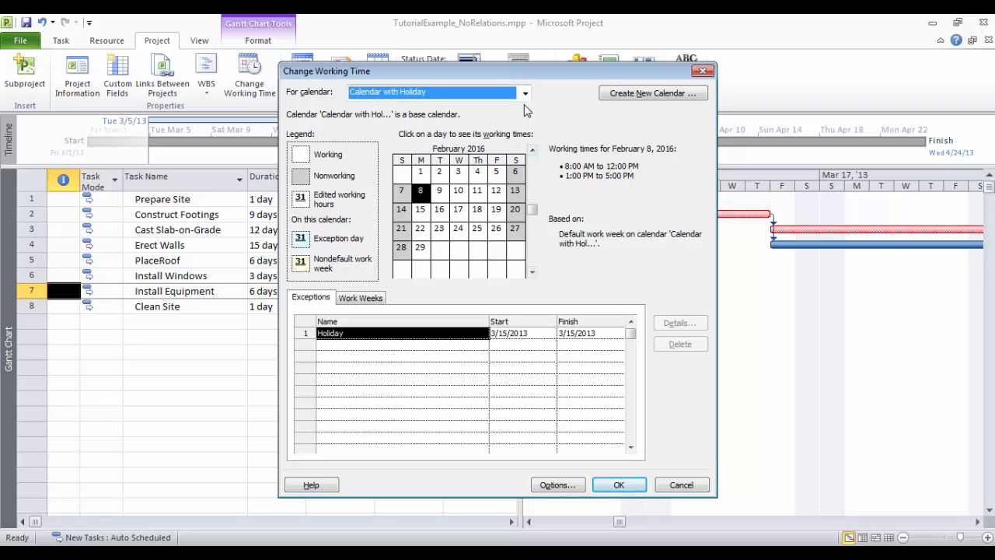
left_click(525, 93)
Create a new base calendar as a copy of the Standard calendar, using the default name
left_click(630, 94)
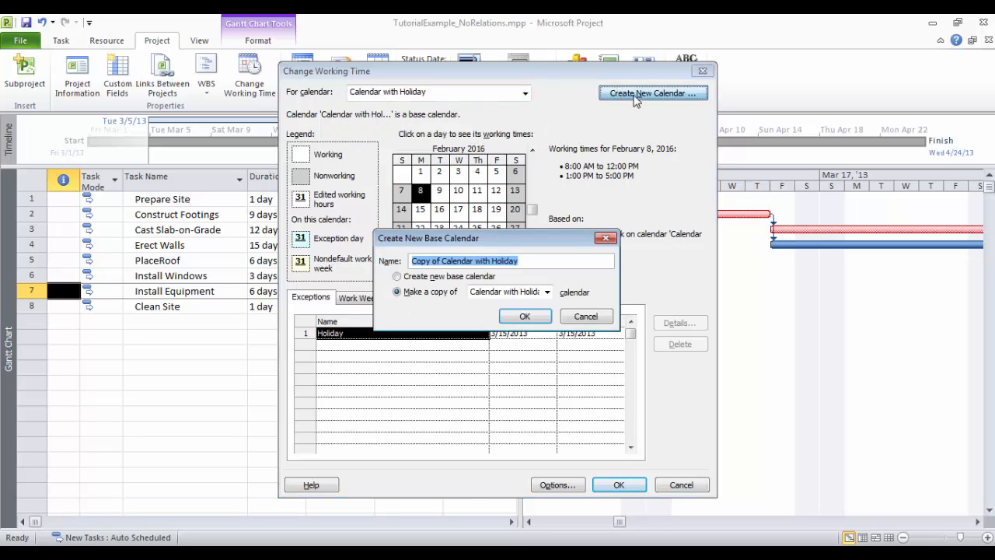
left_click(556, 261)
left_click_drag(441, 261, 334, 266)
key("BackSpace")
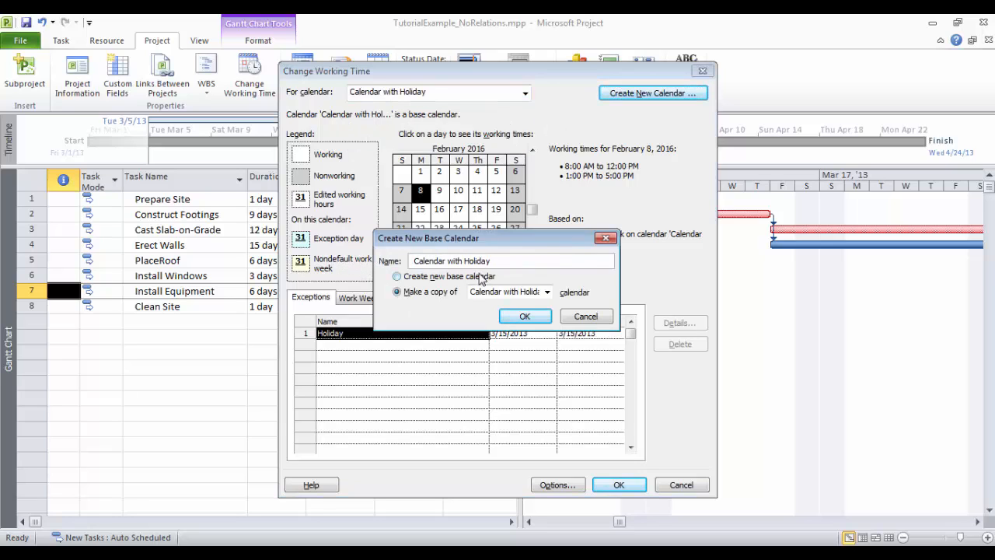
left_click(507, 261)
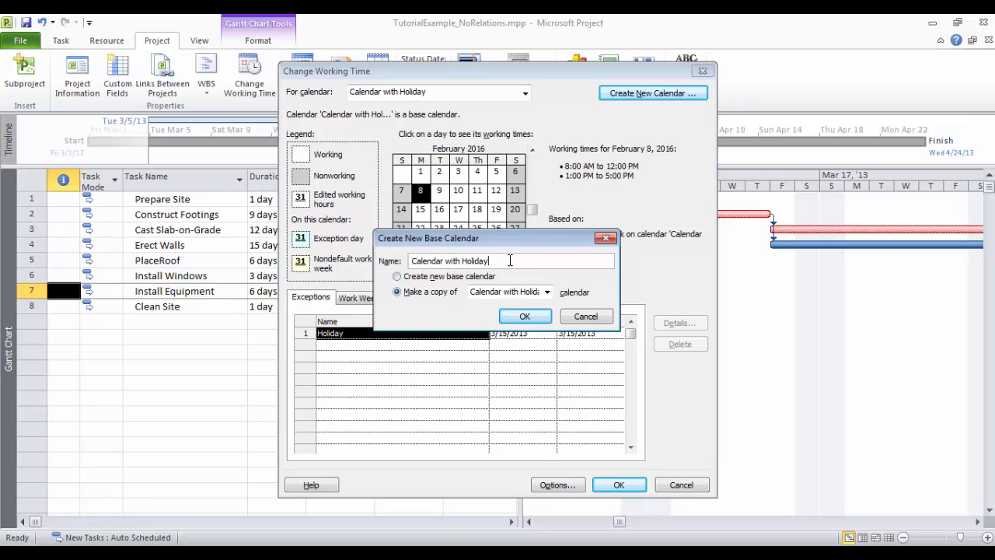
left_click(502, 293)
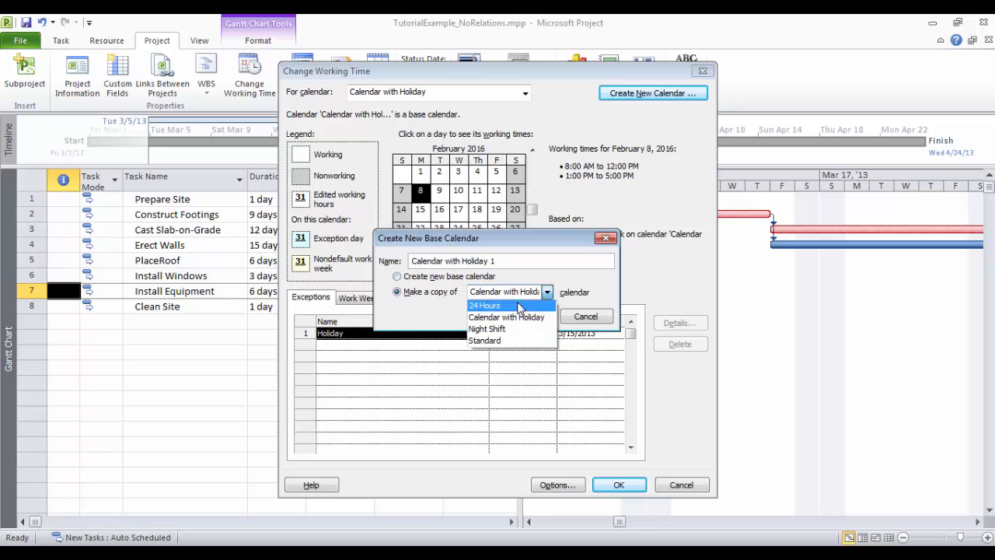
left_click(502, 340)
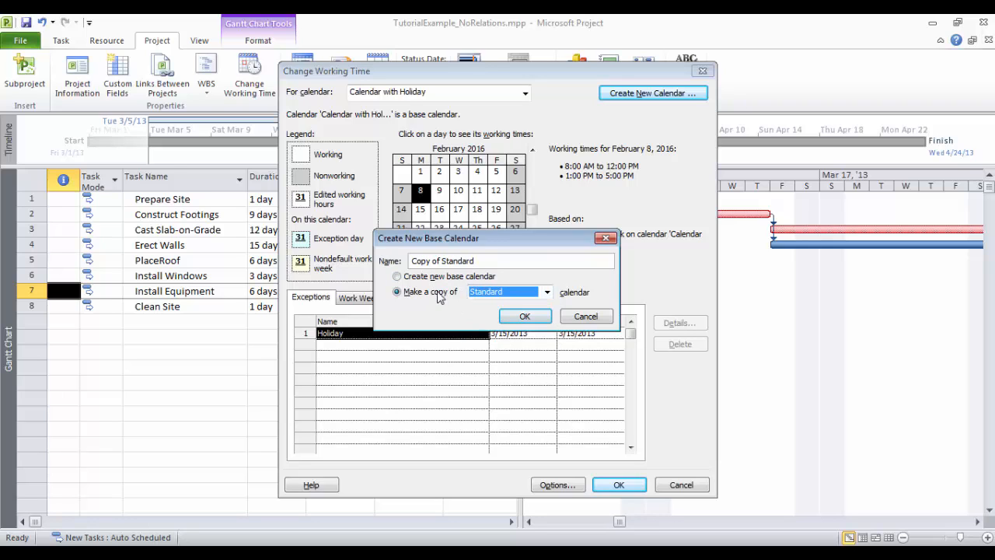
left_click(515, 316)
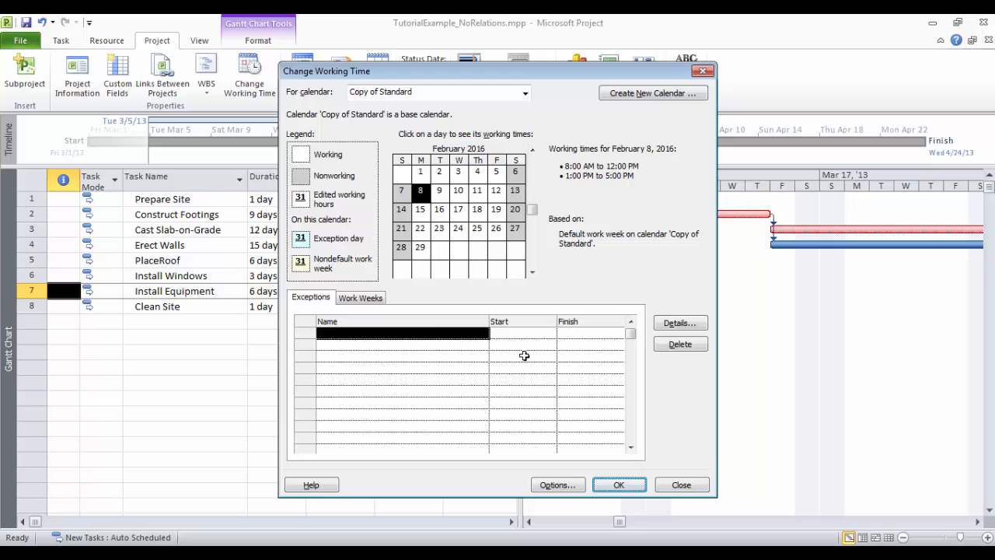
Add an exception named Holiday to the copied Standard calendar, with a start date of 3/15/2013
left_click(436, 335)
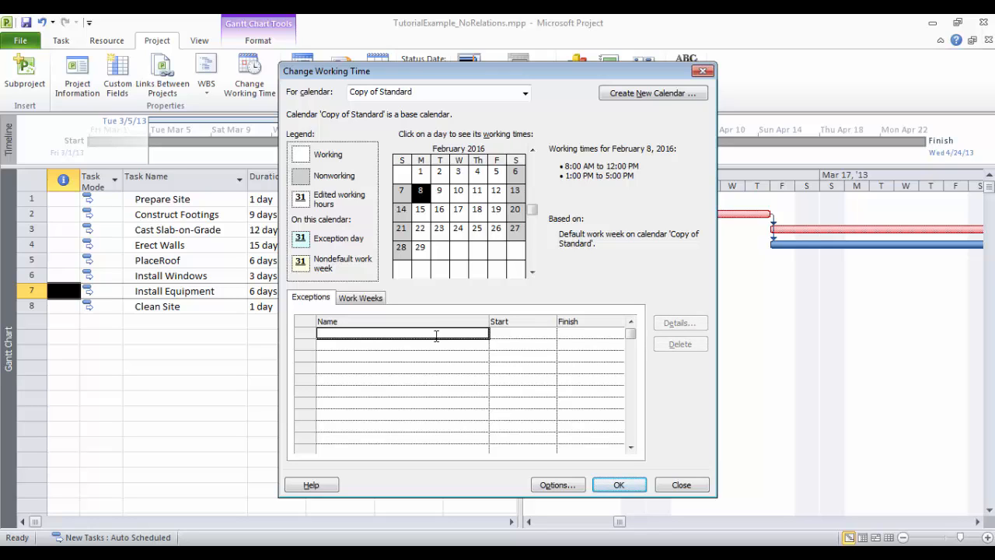
type("Holiday")
left_click(521, 333)
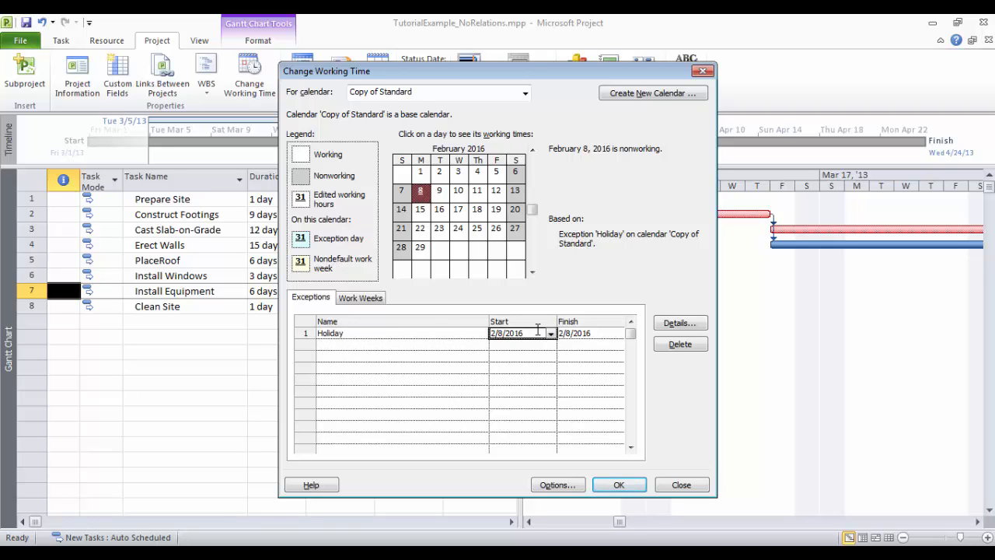
left_click(550, 333)
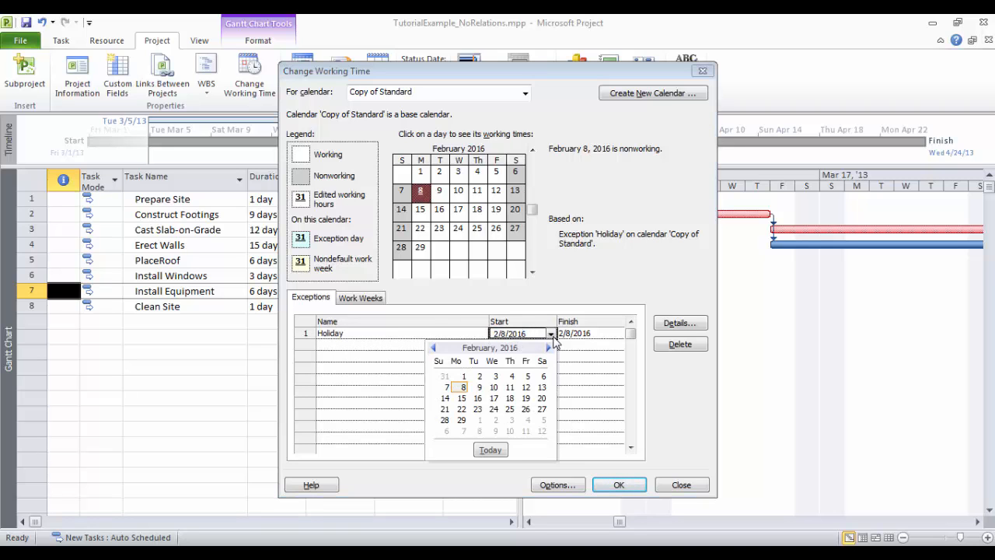
left_click(550, 334)
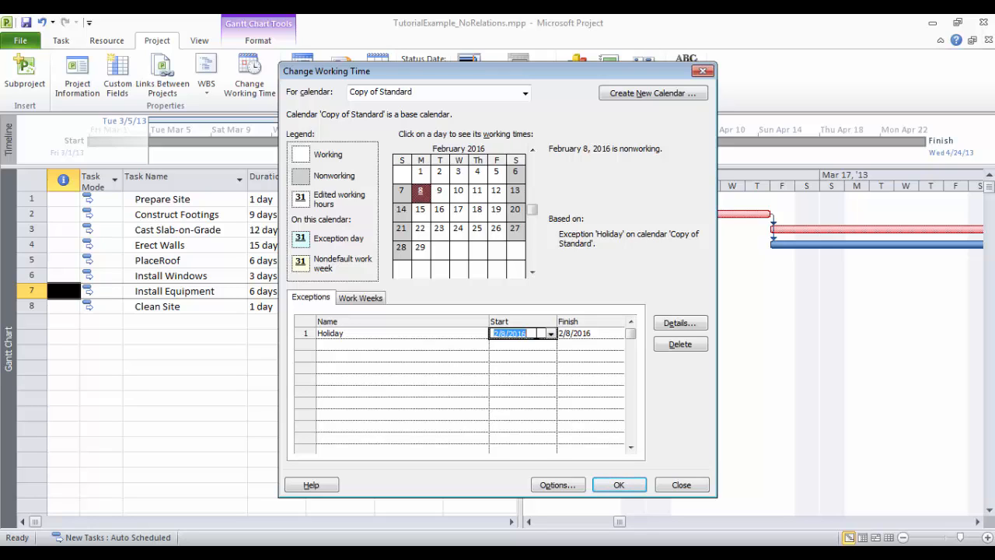
type("3")
left_click(444, 333)
left_click(529, 333)
left_click(537, 333)
Set the Holiday exception's finish date to 3/15/2013 and save the working time changes
left_click(571, 334)
left_click(597, 334)
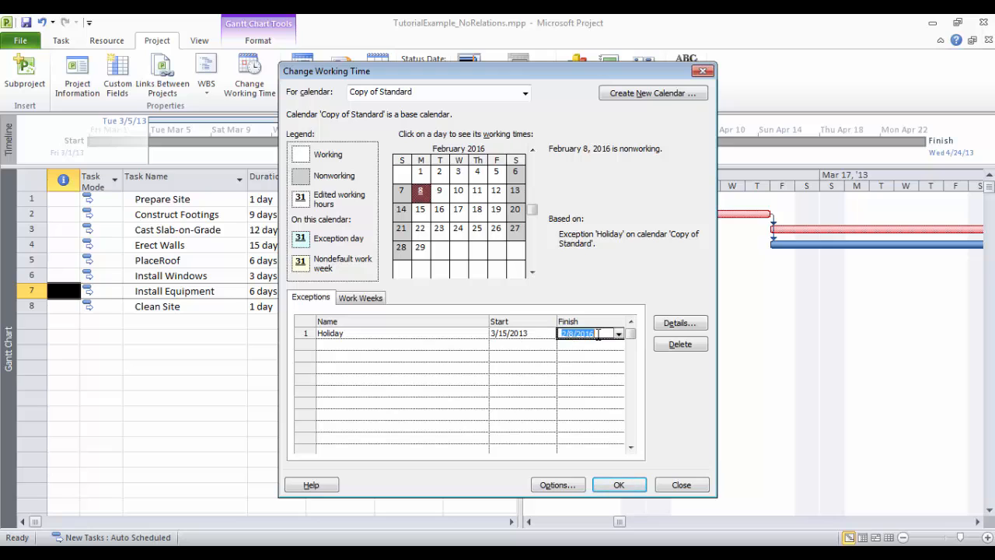
key("ctrl+v")
left_click(461, 330)
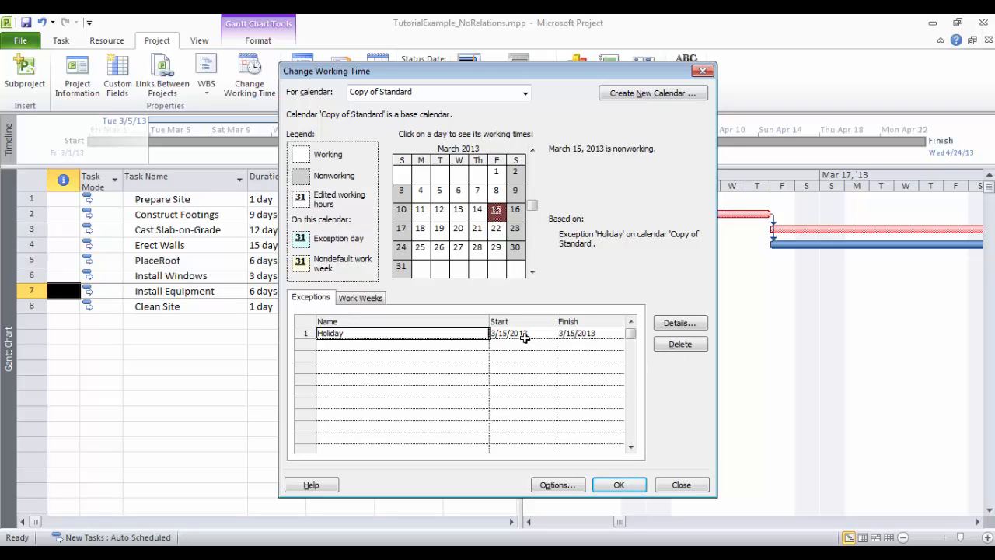
left_click(619, 486)
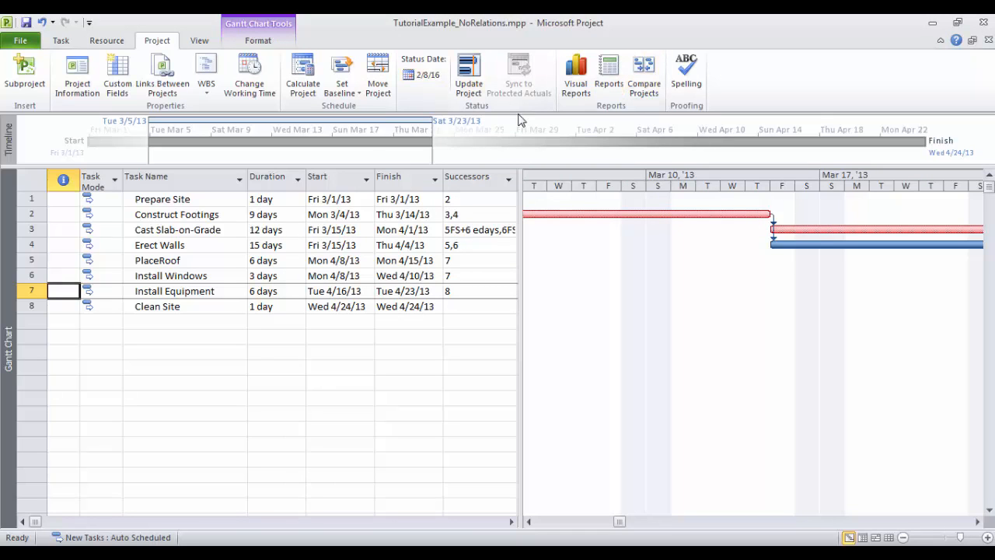
Fit the entire project into the Gantt chart timescale
left_click(71, 40)
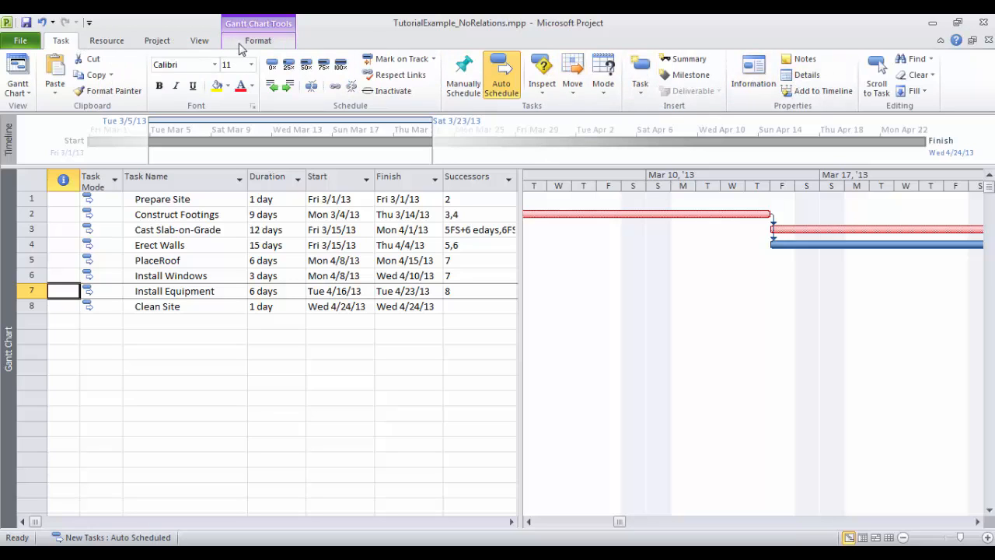
left_click(212, 43)
left_click(638, 85)
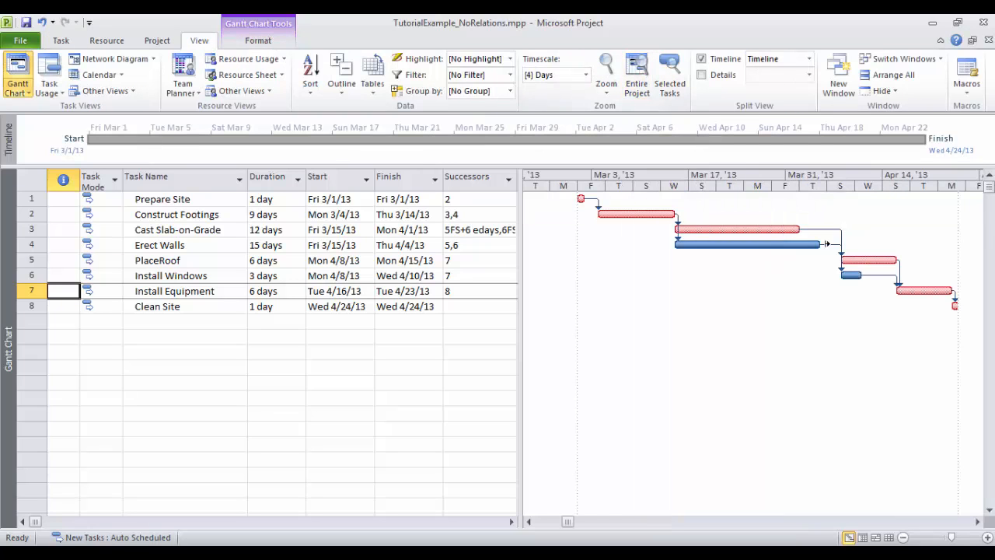
Review the project information for the dates and calendar in use, and close it
left_click(106, 40)
left_click(157, 40)
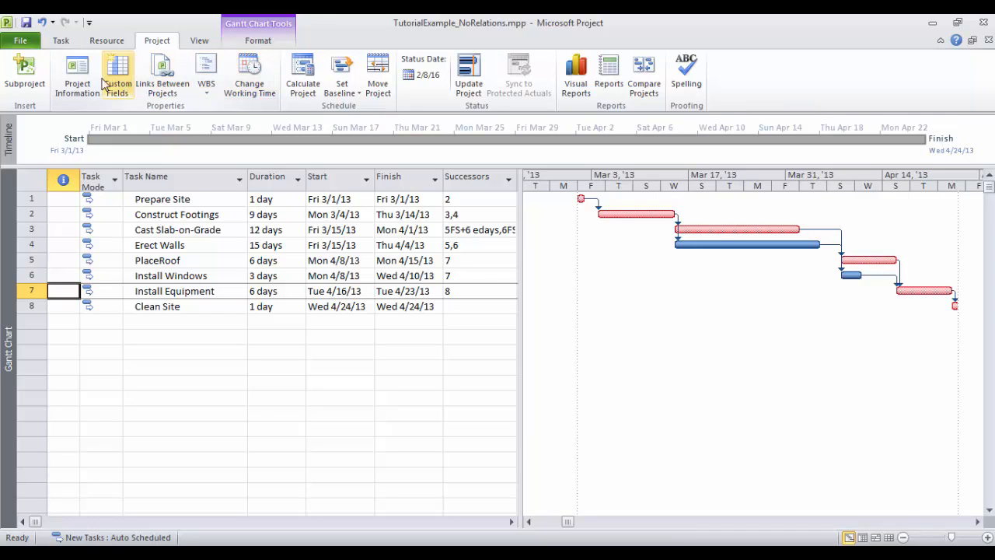
left_click(77, 78)
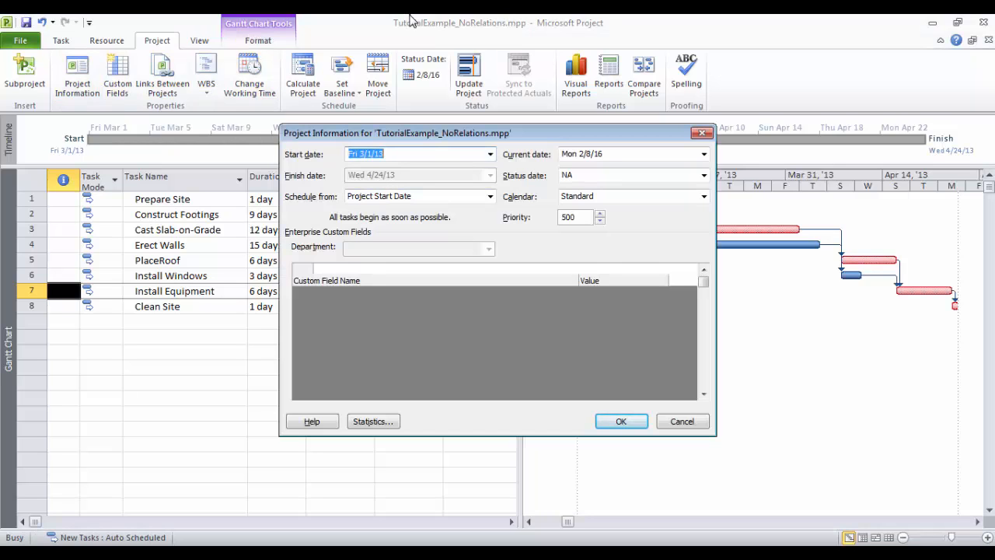
left_click(621, 421)
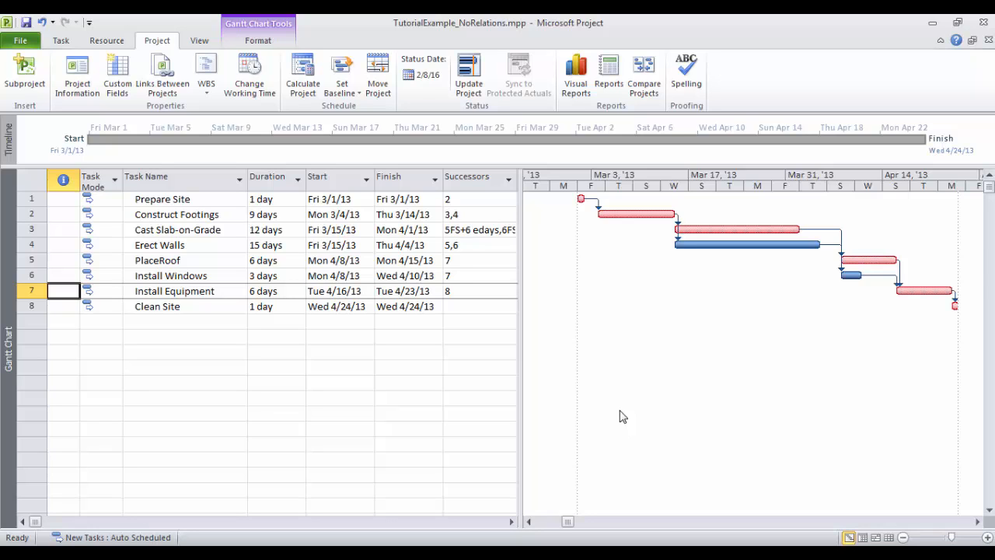
Assign Calendar with Holiday as the project calendar in the project information and apply it
left_click(77, 74)
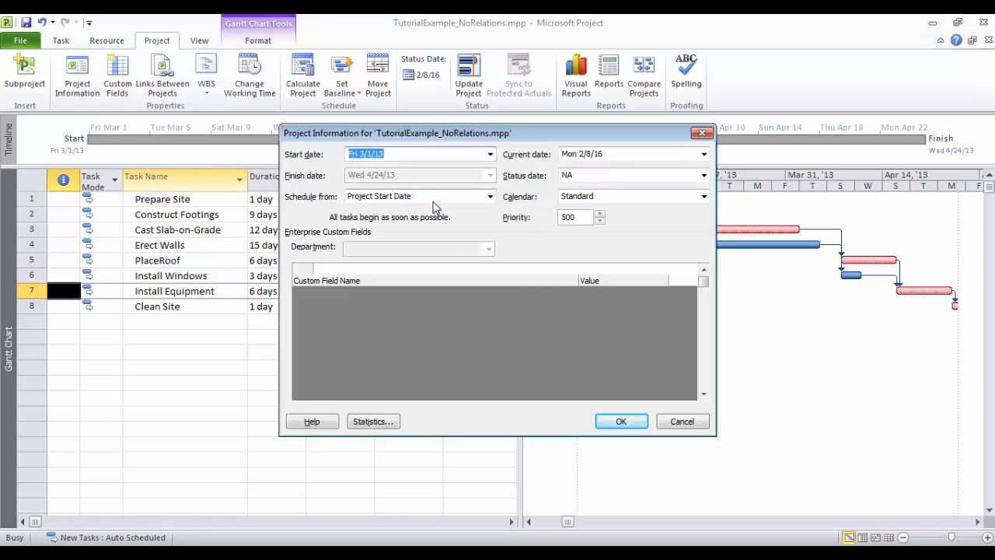
left_click(704, 199)
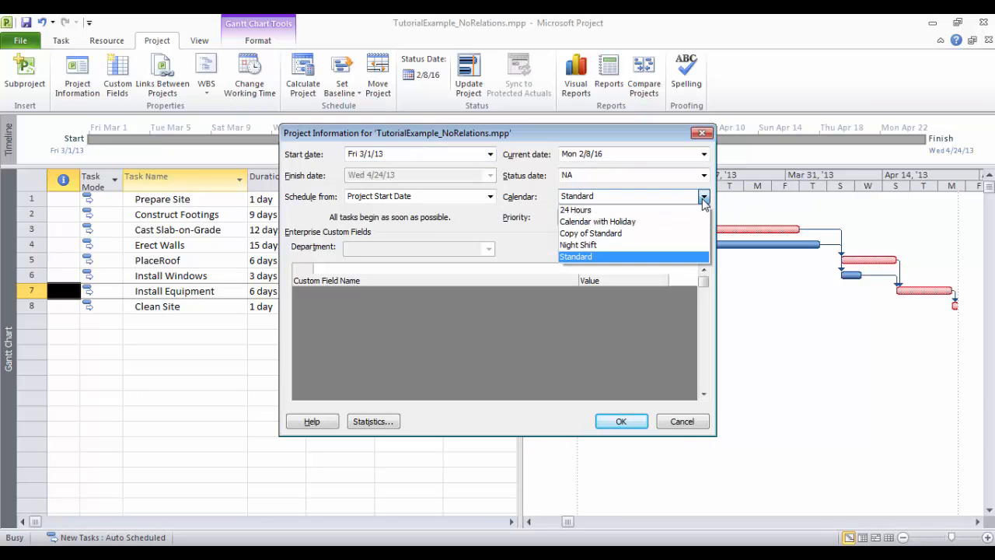
left_click(647, 223)
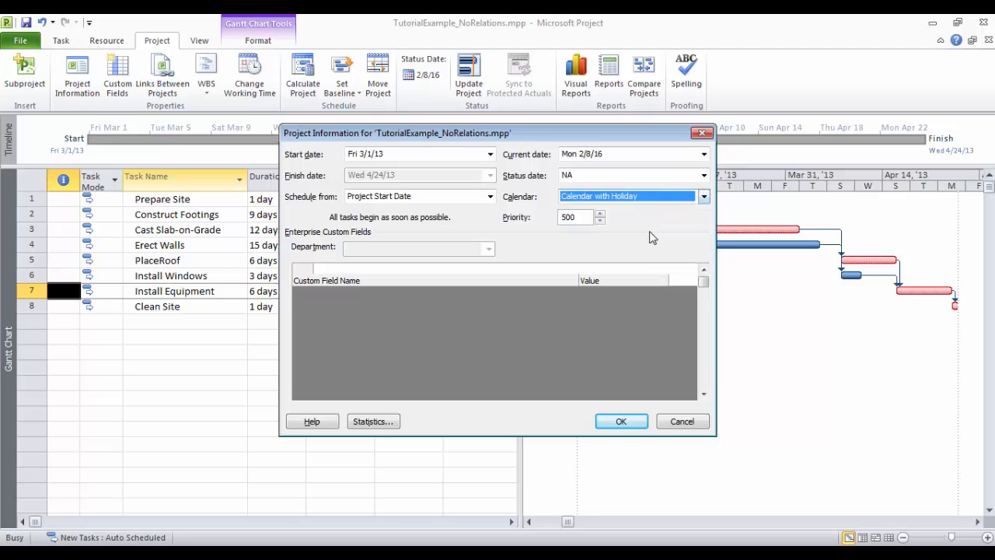
left_click_drag(611, 146, 503, 199)
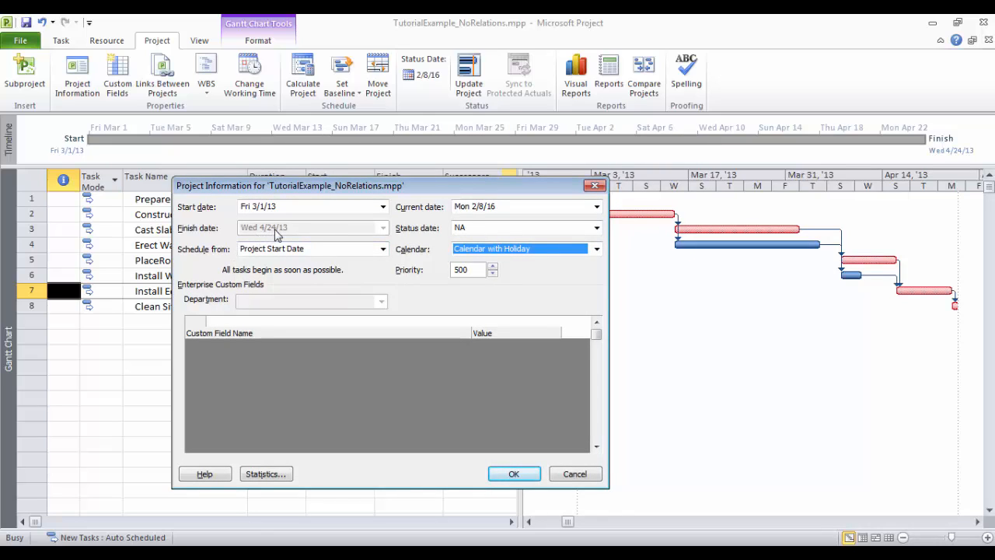
left_click(514, 474)
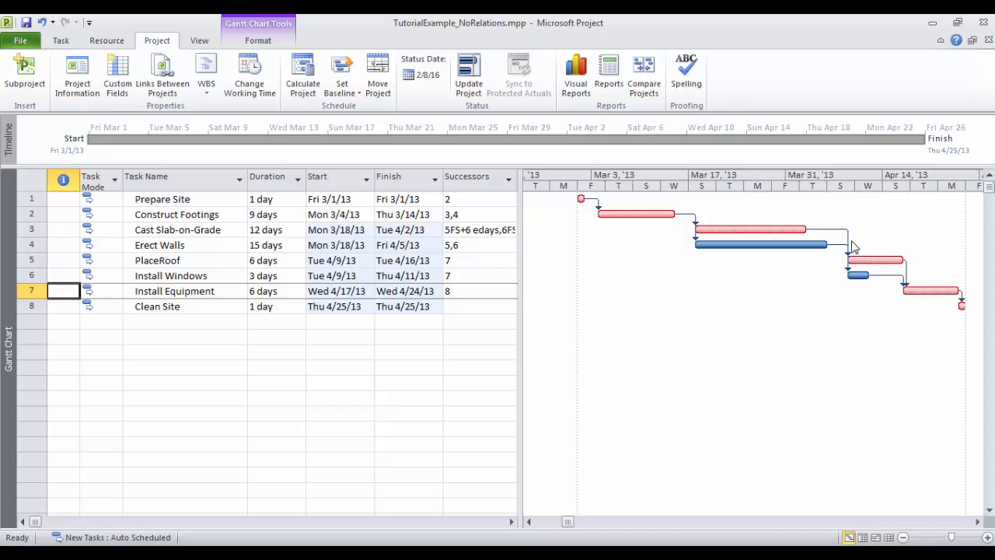
Set the Gantt chart's non-working time shading to follow Calendar with Holiday
scroll(853, 246, "up", 1, "ctrl")
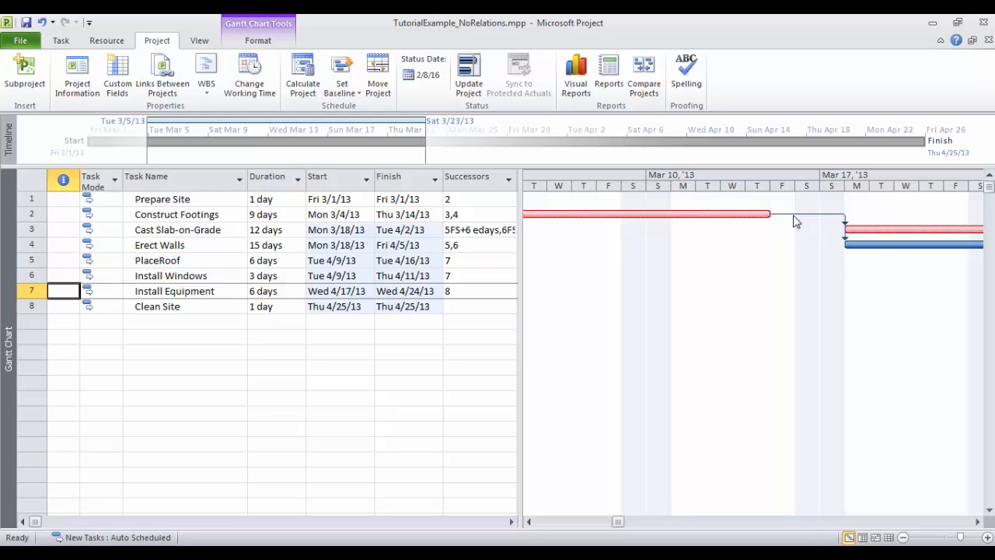
mouse_move(778, 220)
right_click(712, 267)
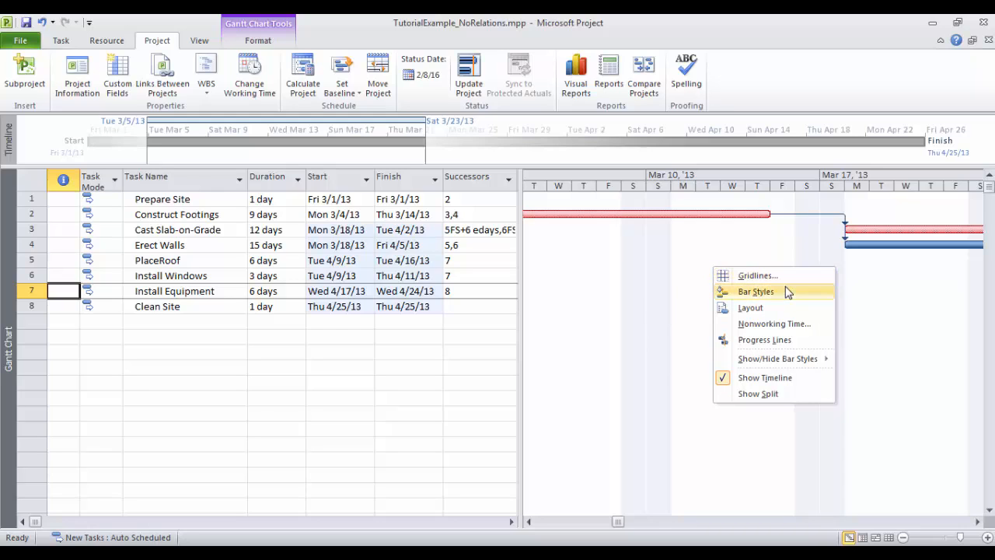
left_click(810, 324)
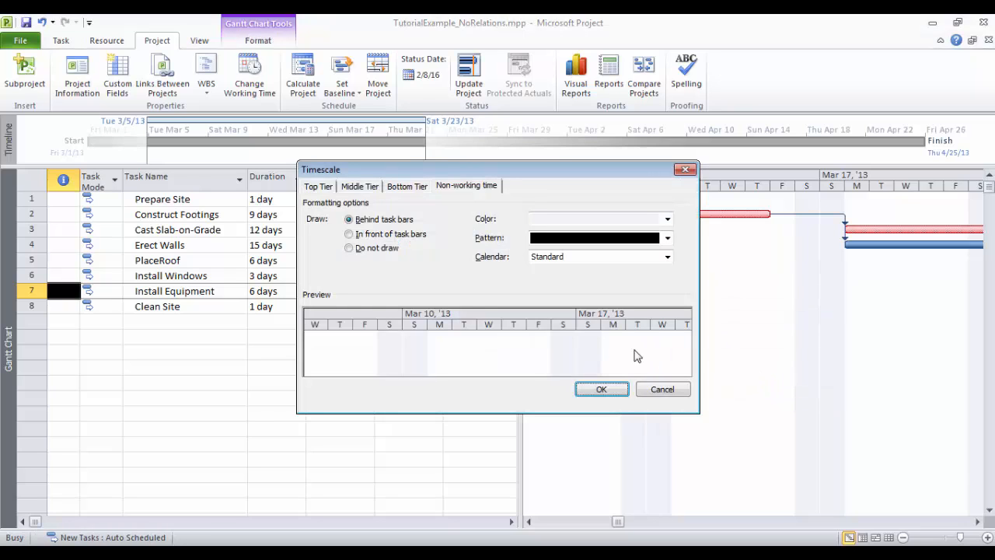
left_click(666, 256)
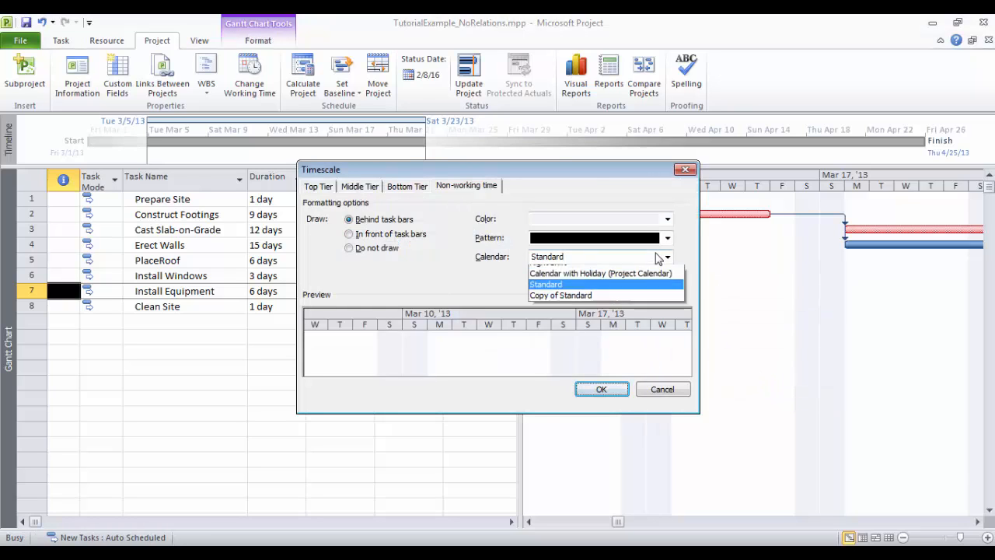
left_click(621, 300)
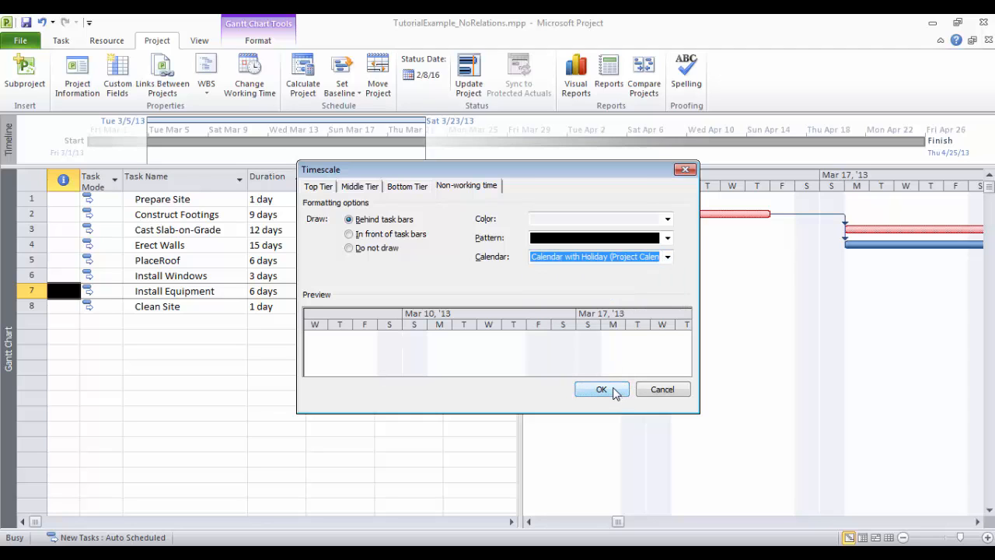
left_click(601, 389)
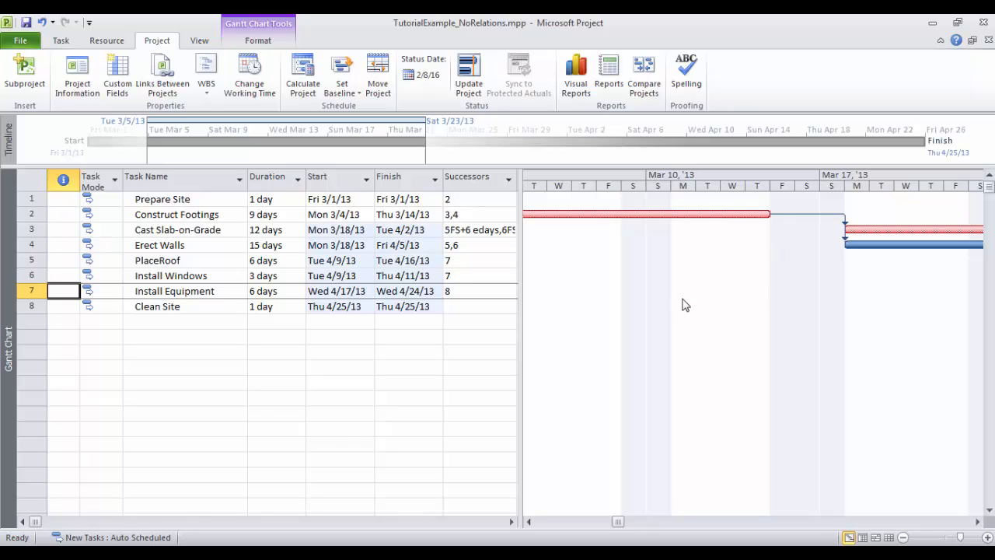
Review the project's start and finish dates in the project information, and close it
scroll(754, 269, "down", 1)
scroll(755, 270, "up", 1)
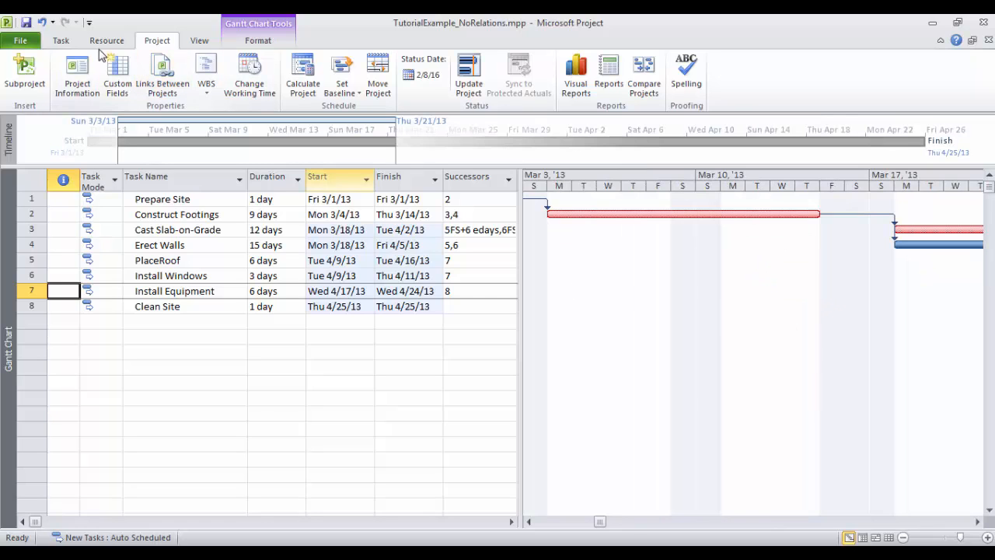
left_click(77, 75)
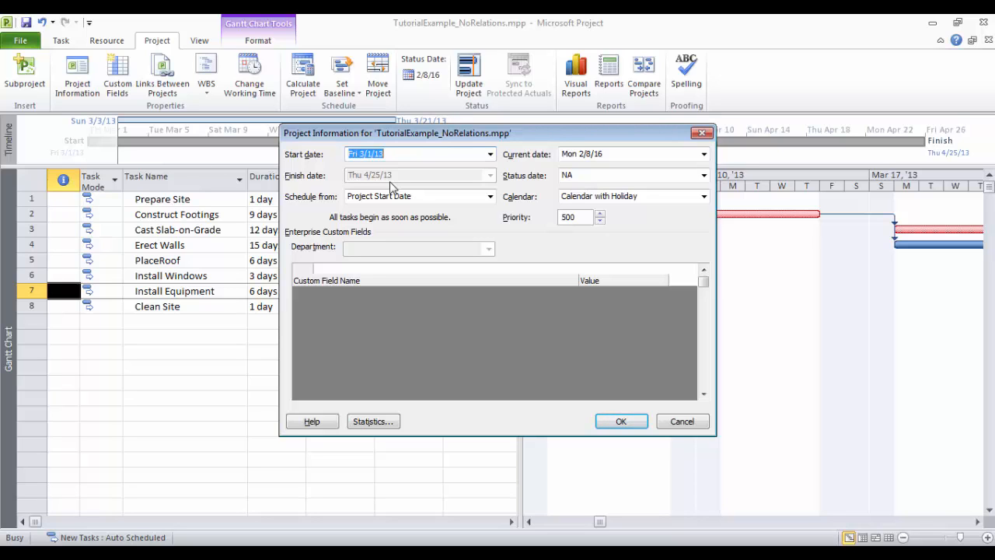
left_click(621, 420)
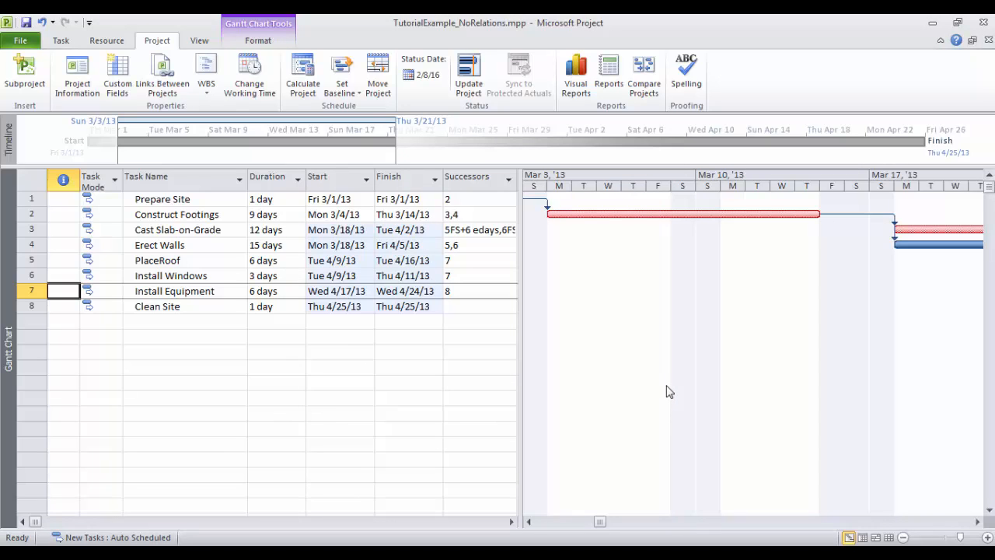
Fit the entire project into the Gantt chart timescale again
left_click(529, 522)
left_click(530, 521)
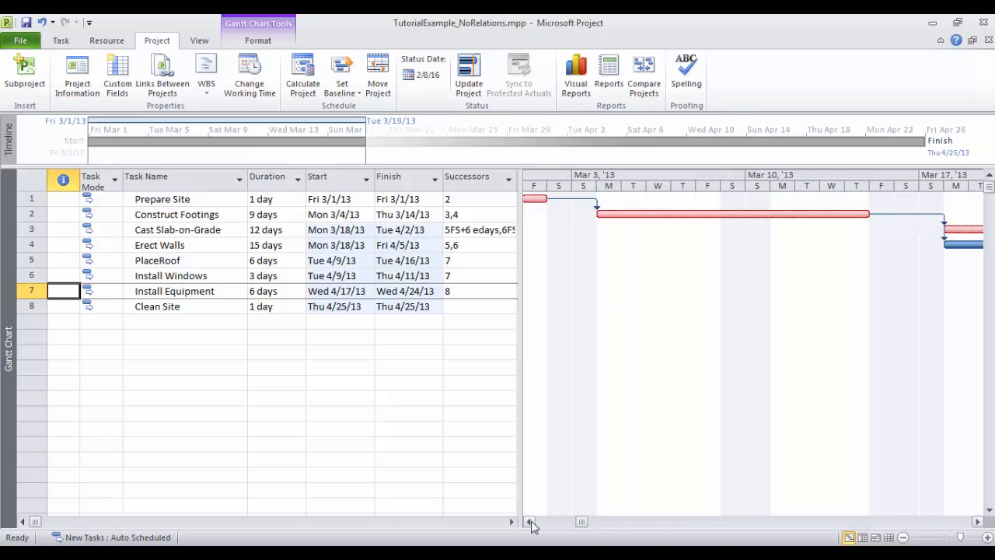
left_click(530, 522)
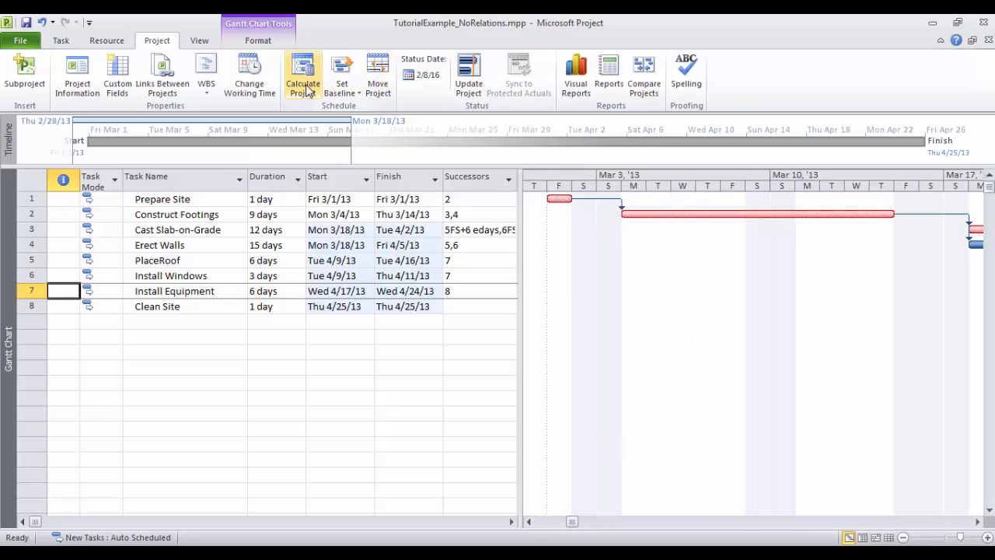
left_click(65, 41)
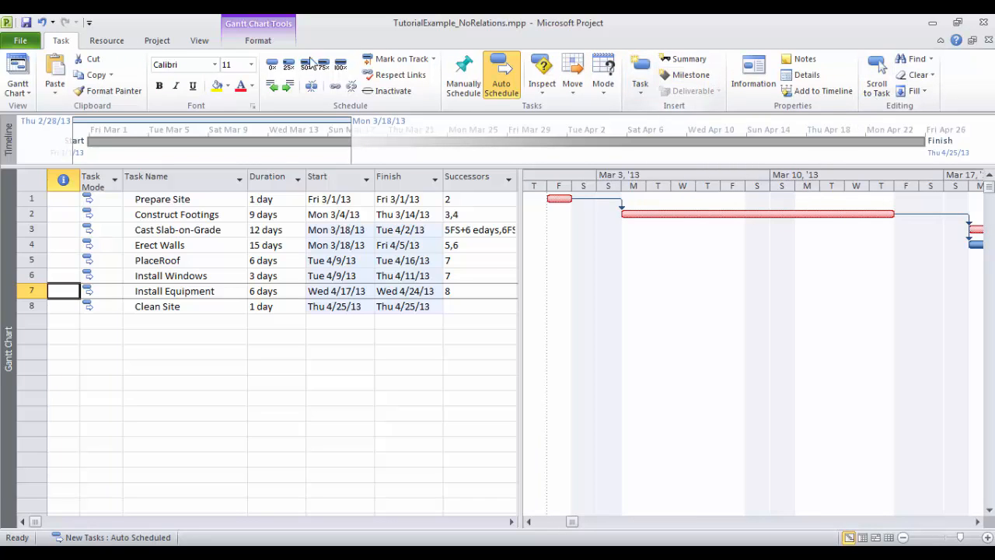
left_click(199, 40)
left_click(668, 85)
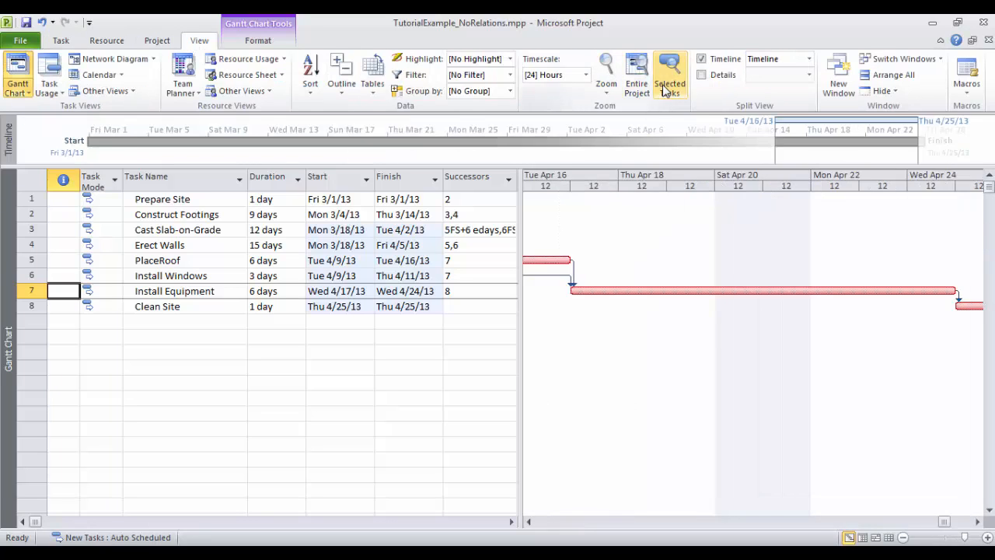
left_click(636, 86)
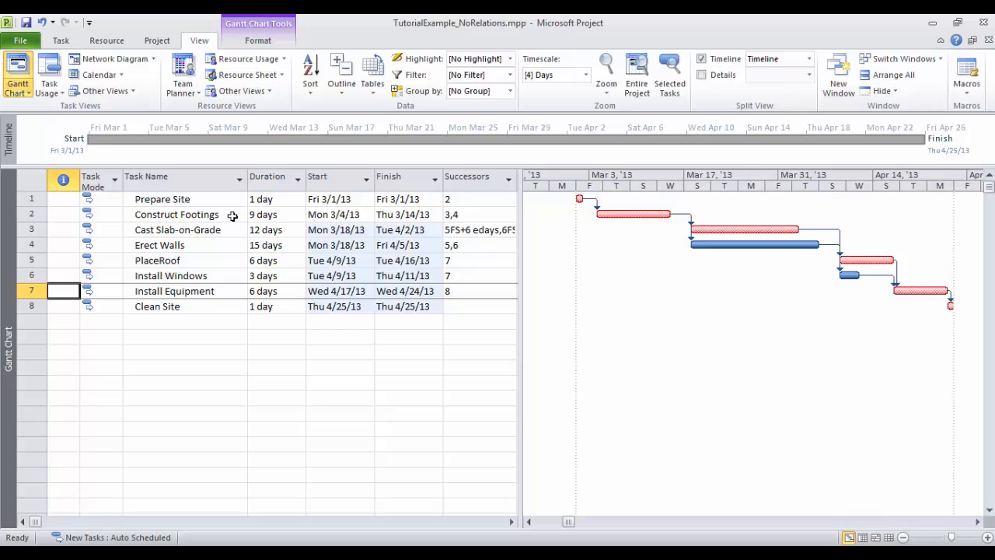
left_click(177, 199)
left_click(33, 200)
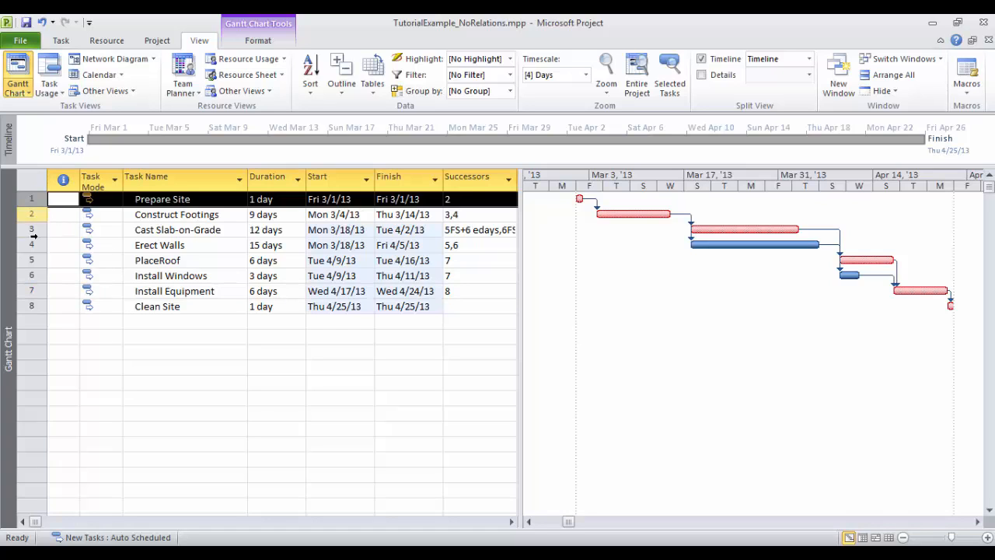
left_click(33, 305, "ctrl")
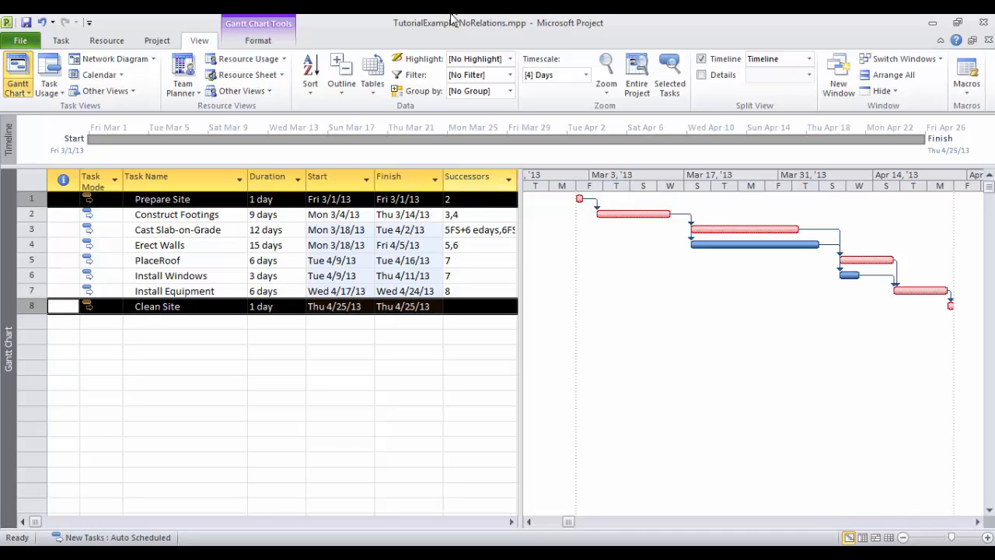
right_click(36, 199)
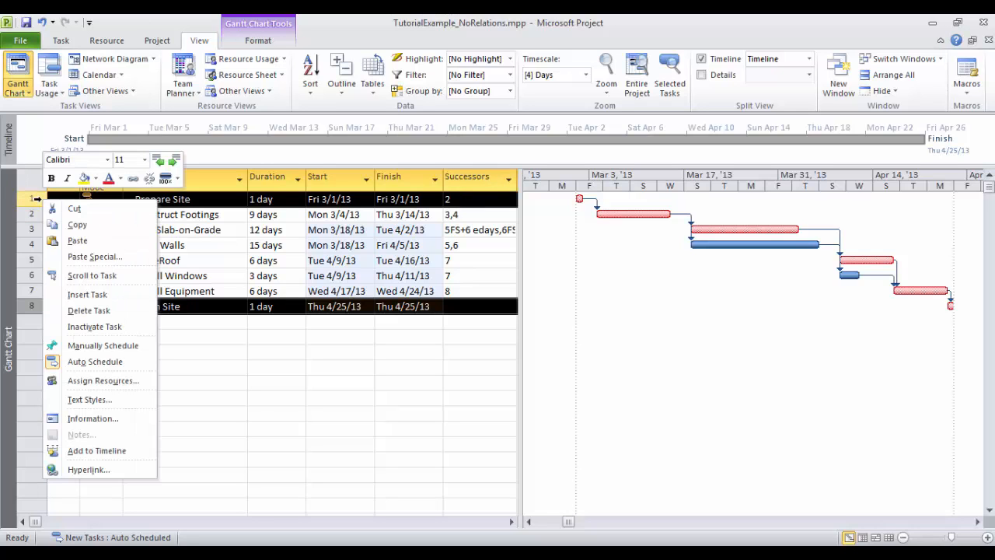
key("Escape")
Insert a new task named Site Activities above Prepare Site
right_click(37, 201)
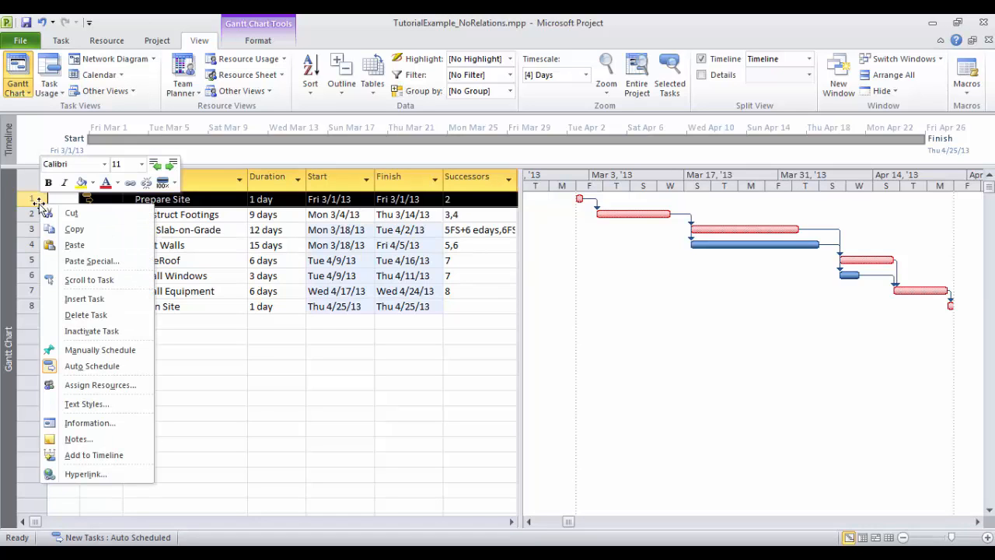
left_click(123, 300)
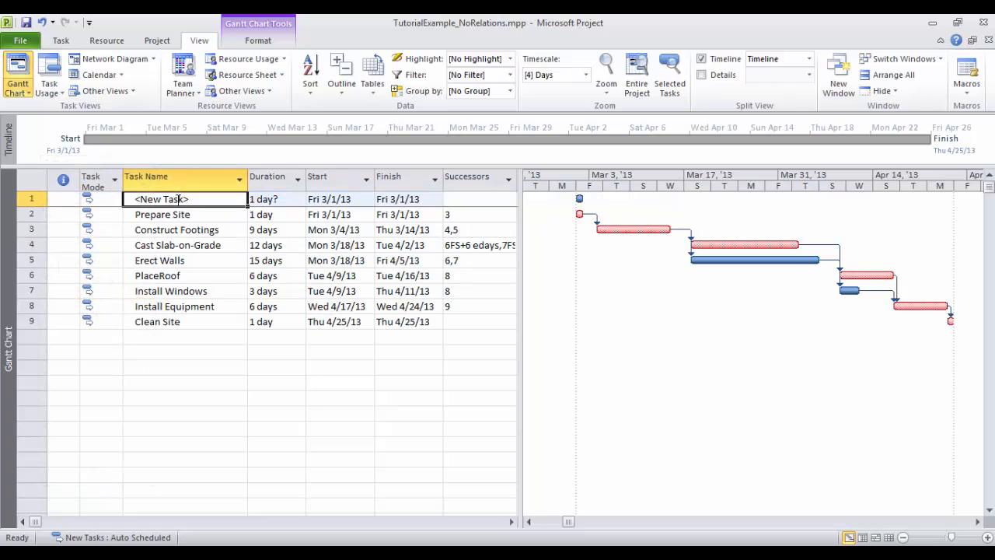
left_click(225, 206)
left_click_drag(196, 200, 90, 193)
type("Site Activities")
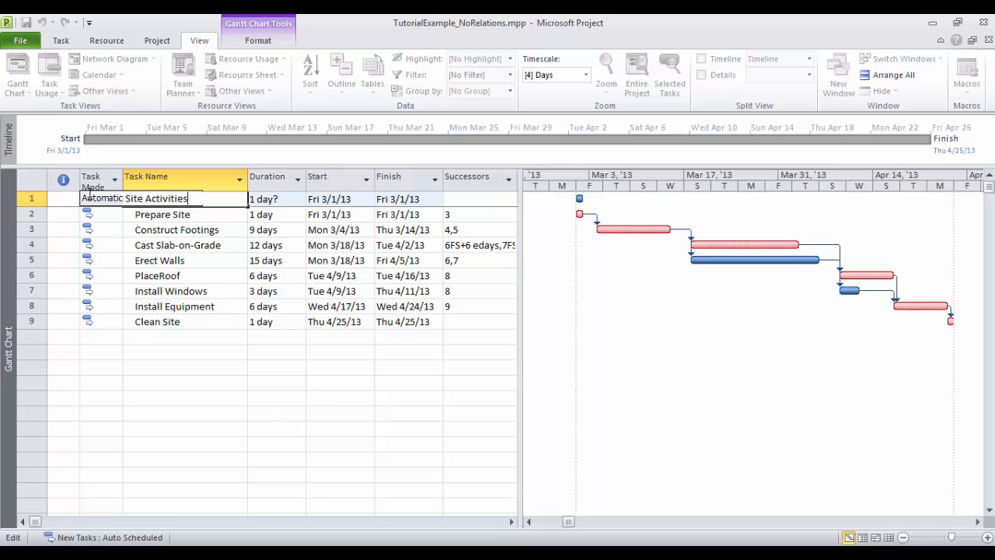
key("Return")
Move the Clean Site task directly below Prepare Site in the task table
left_click(154, 200)
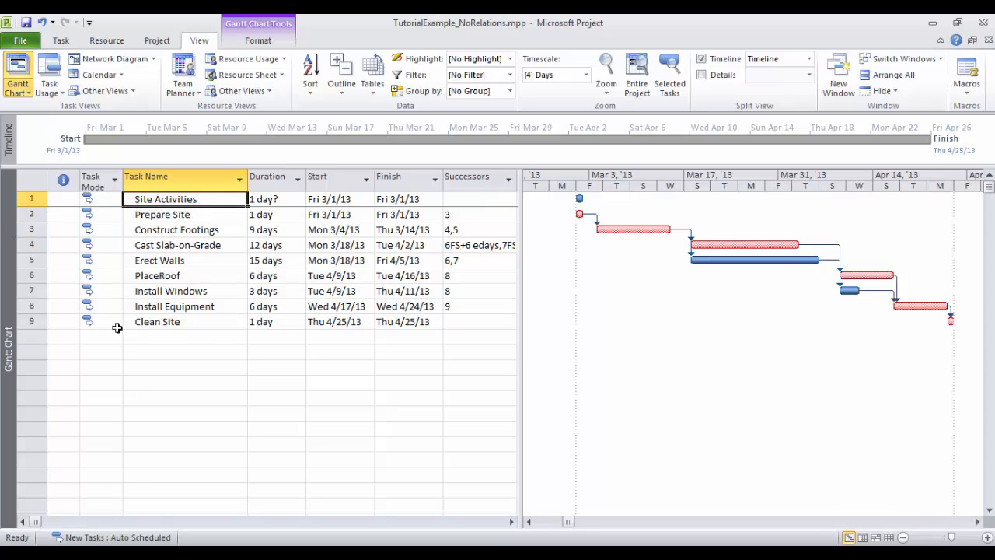
left_click(32, 320)
left_click_drag(35, 322, 47, 223)
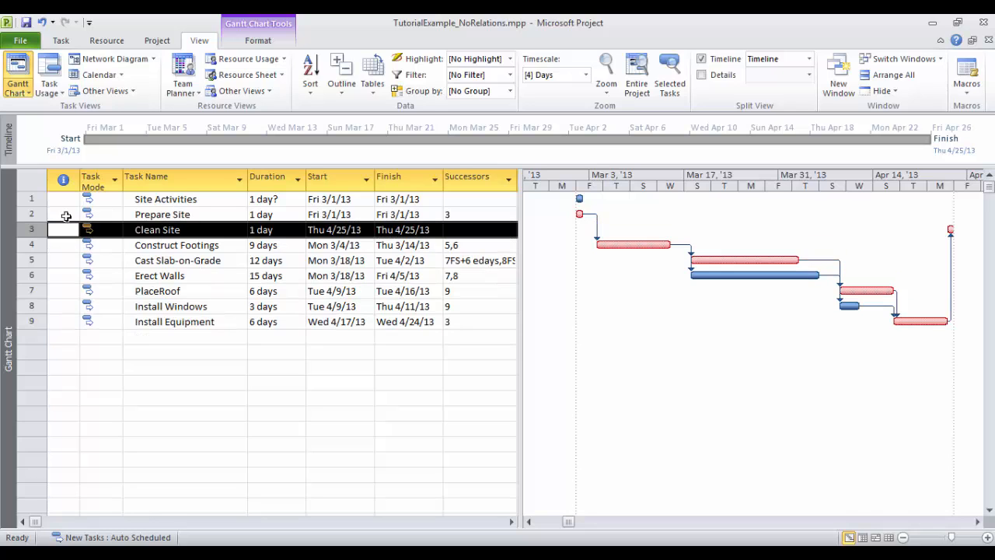
Try indenting Prepare Site and Clean Site under Site Activities, and undo the indent
left_click_drag(32, 214, 32, 229)
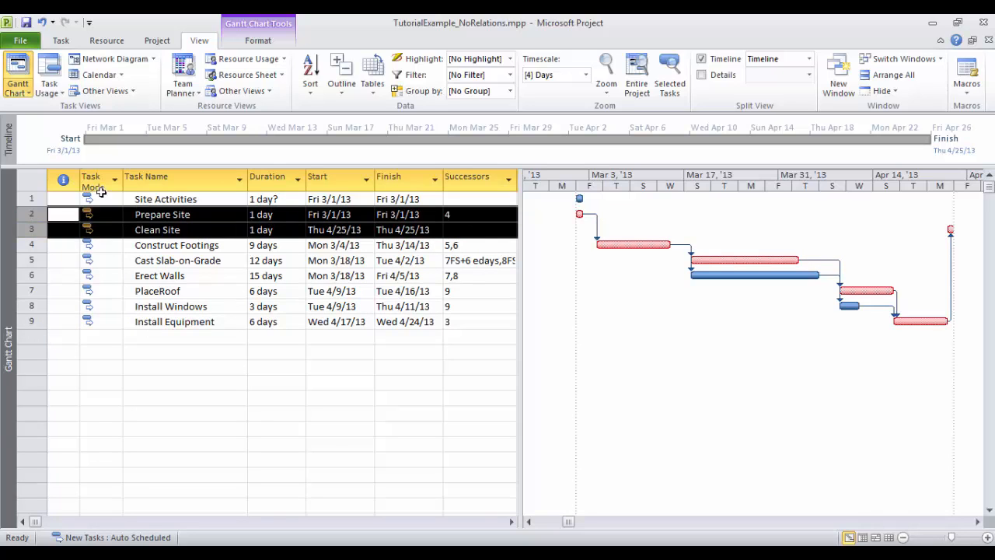
left_click(62, 42)
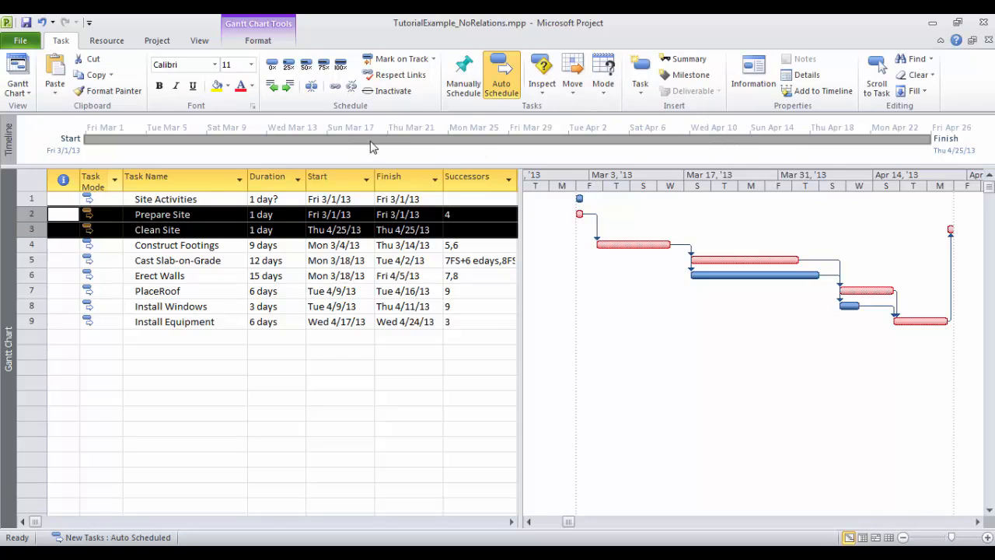
left_click(286, 88)
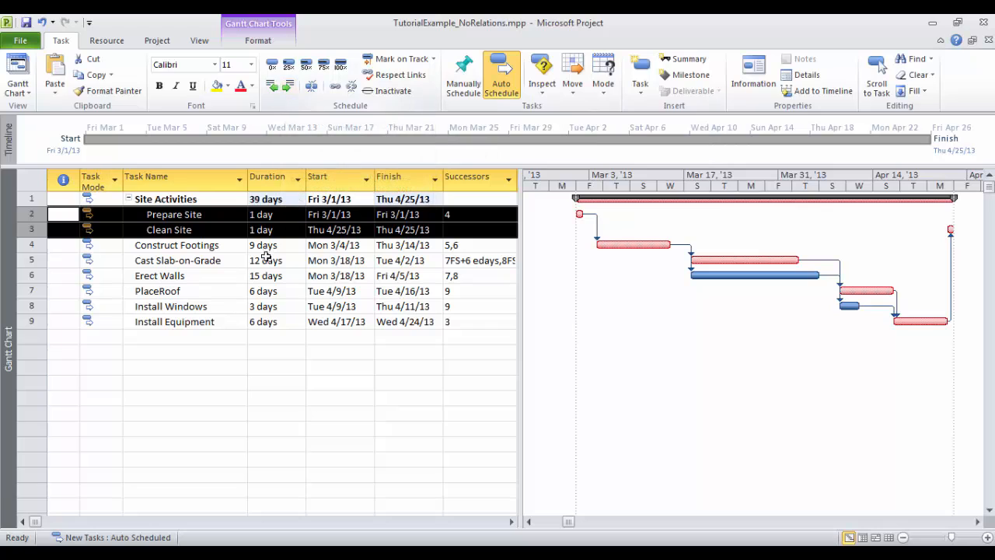
left_click(150, 274)
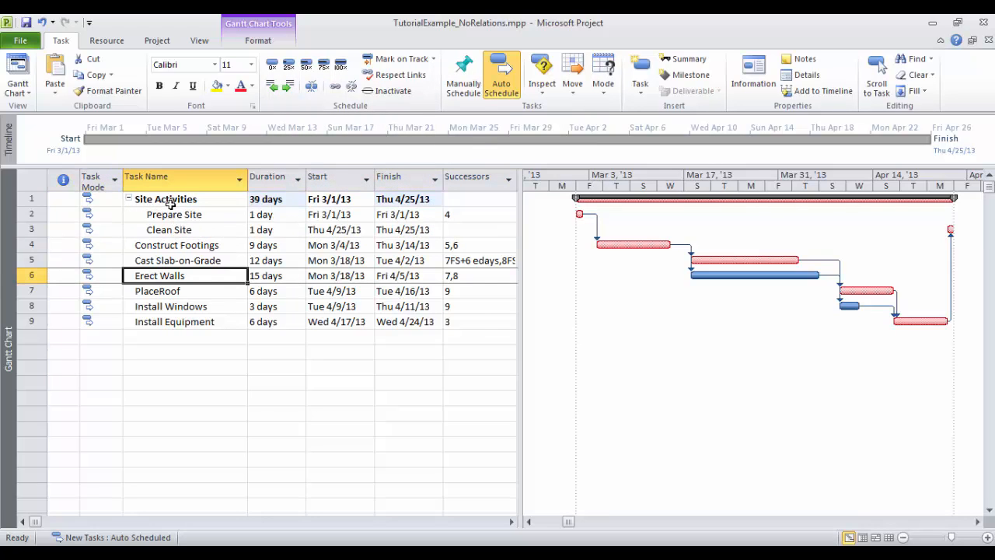
left_click(41, 22)
left_click(279, 198)
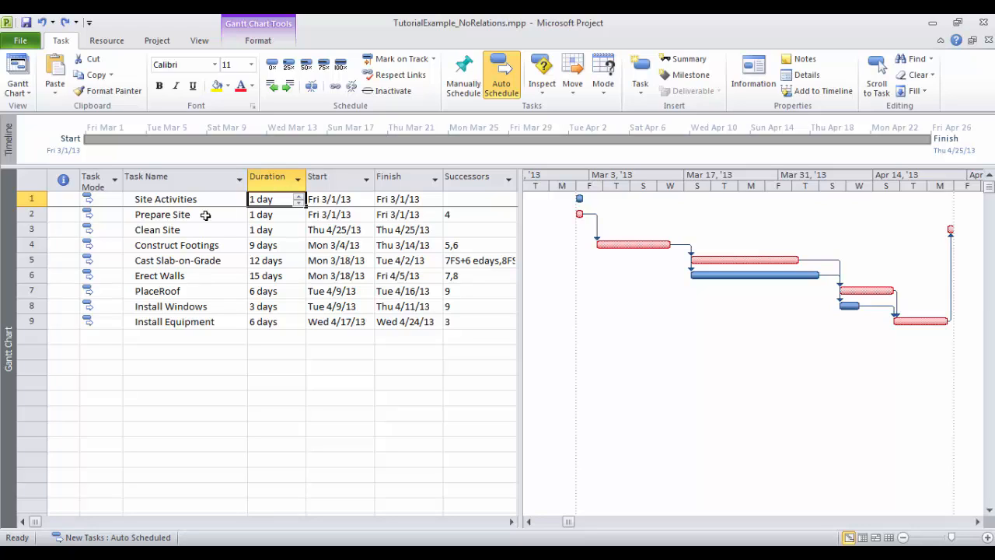
Make Prepare Site and Clean Site subtasks of Site Activities by indenting both rows together
left_click(28, 214)
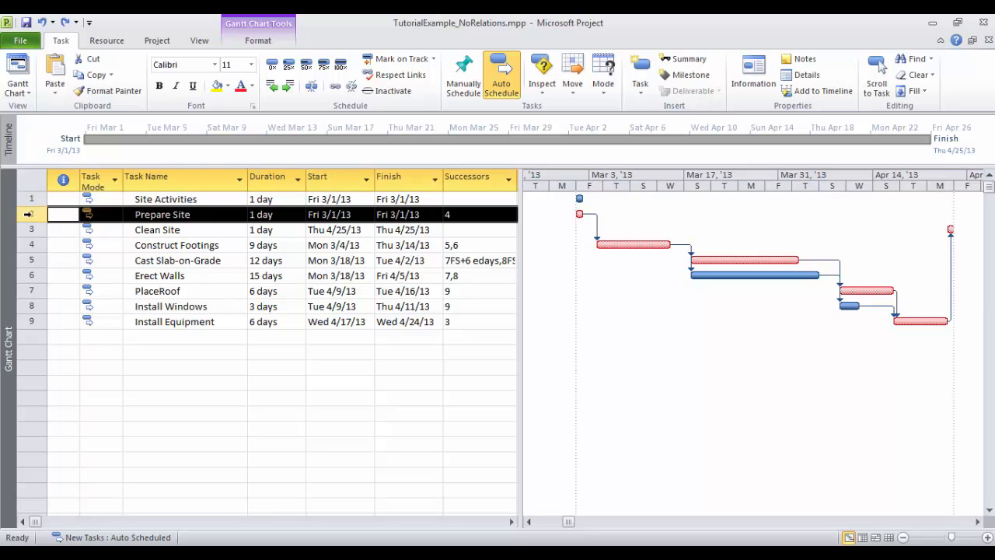
left_click_drag(28, 214, 31, 230)
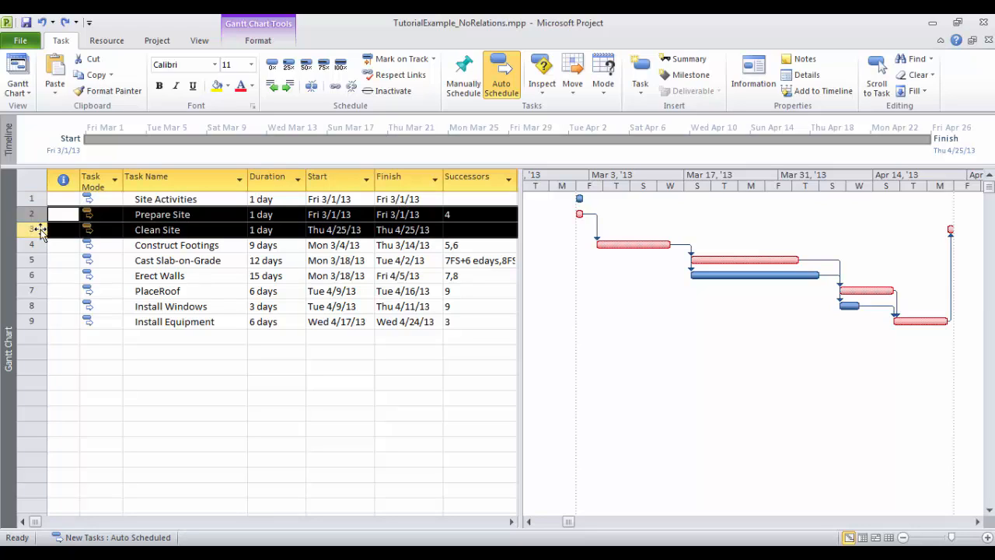
left_click(289, 85)
left_click(263, 200)
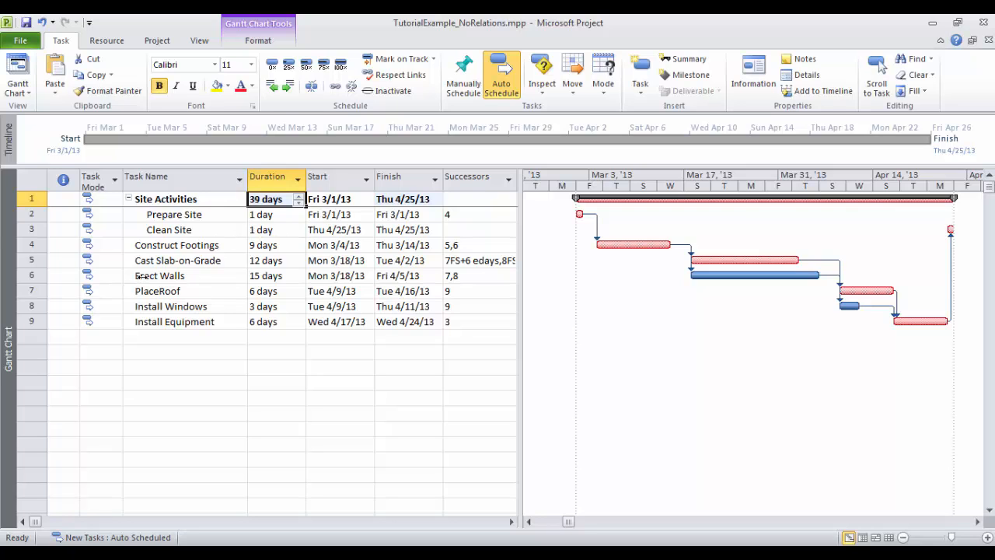
Insert a task named Building Activities above Construct Footings and outdent it to the same level as Site Activities
right_click(29, 245)
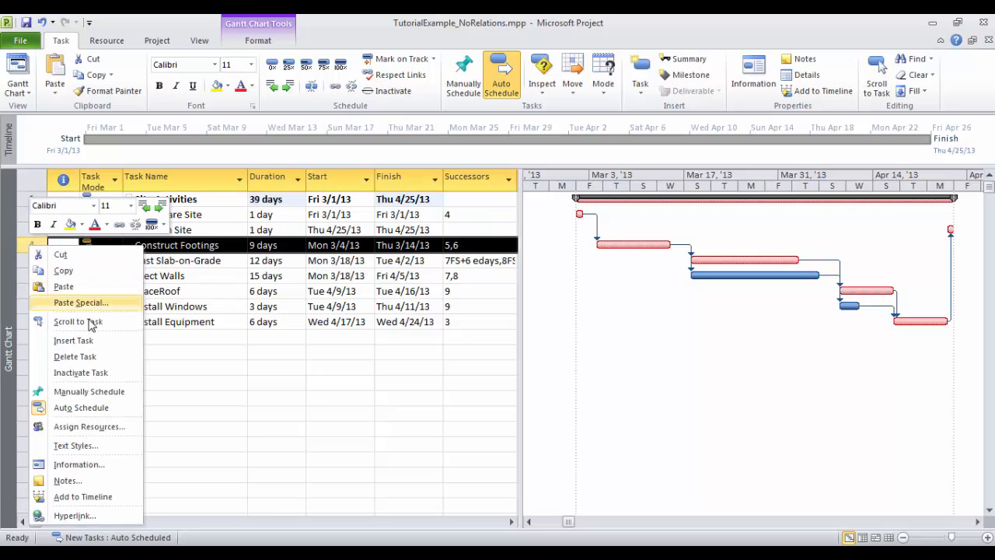
left_click(86, 341)
type("Building Activities")
key("Return")
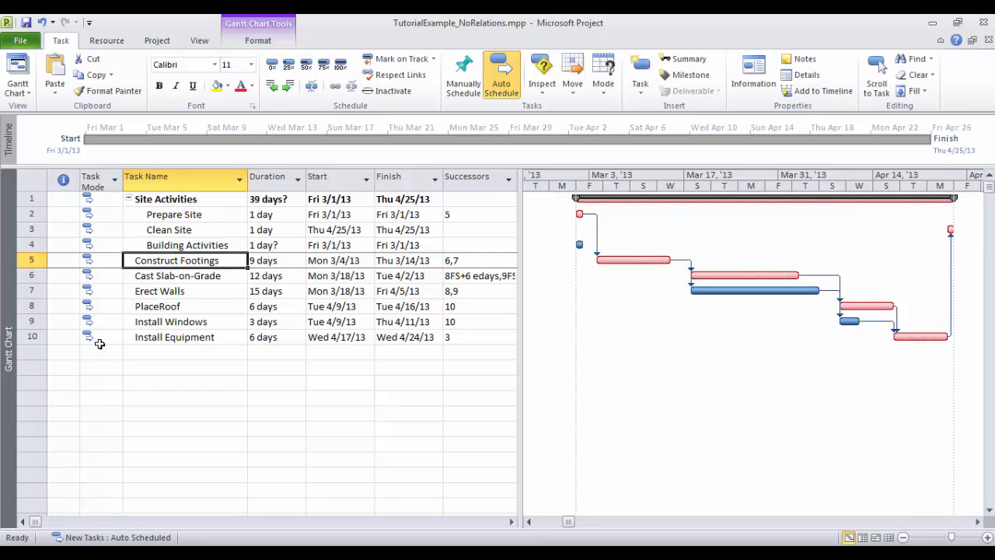
left_click(183, 244)
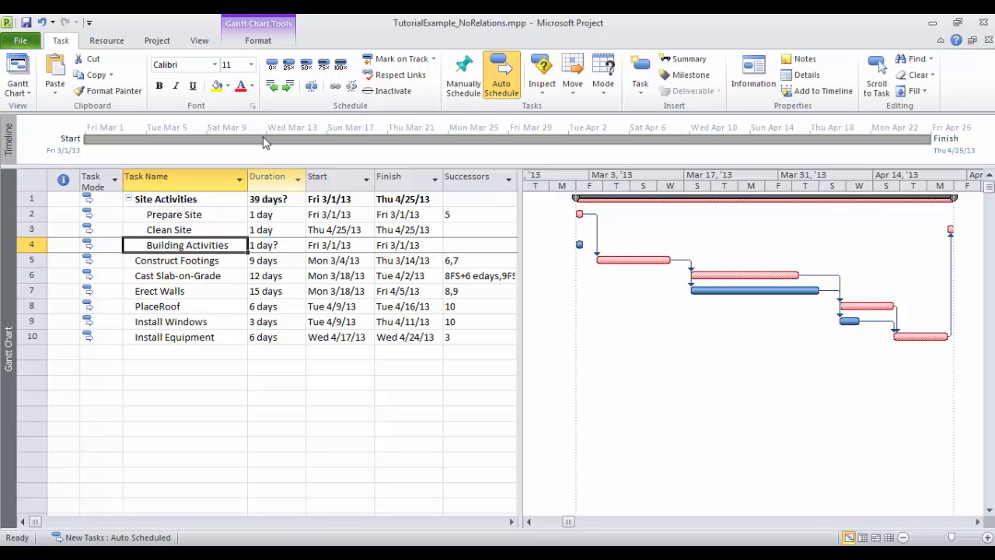
left_click(274, 92)
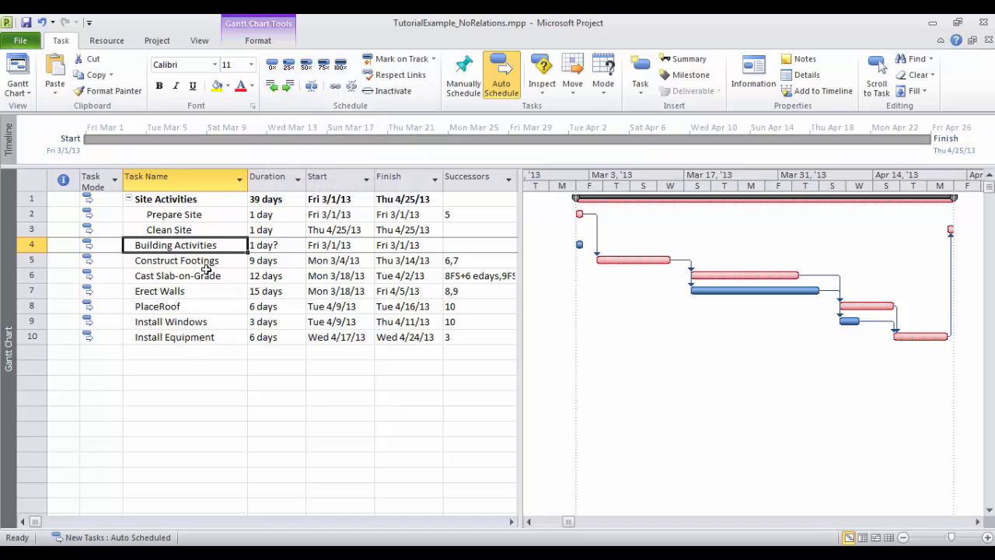
Indent the tasks from Construct Footings to Install Equipment as subtasks of Building Activities
left_click_drag(31, 260, 32, 336)
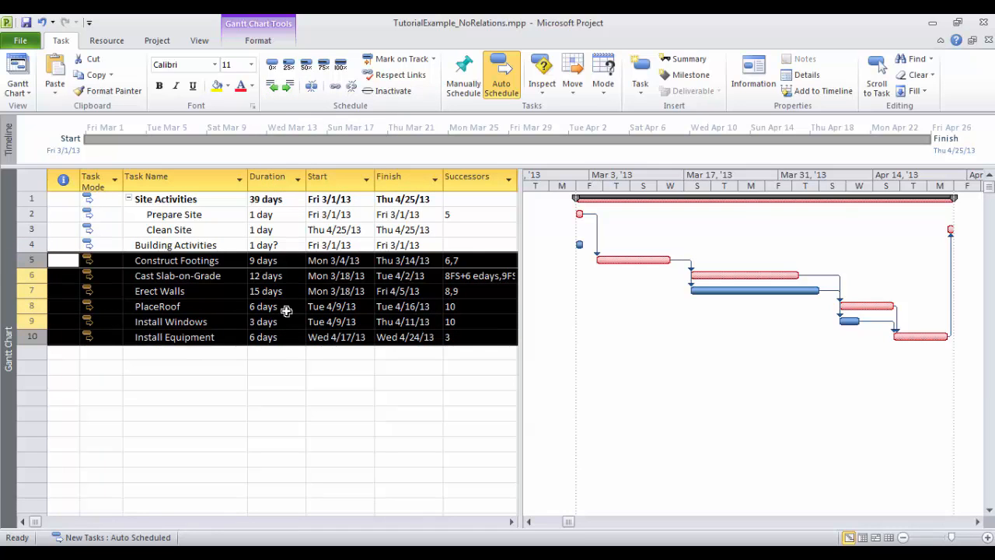
left_click(288, 87)
left_click(262, 351)
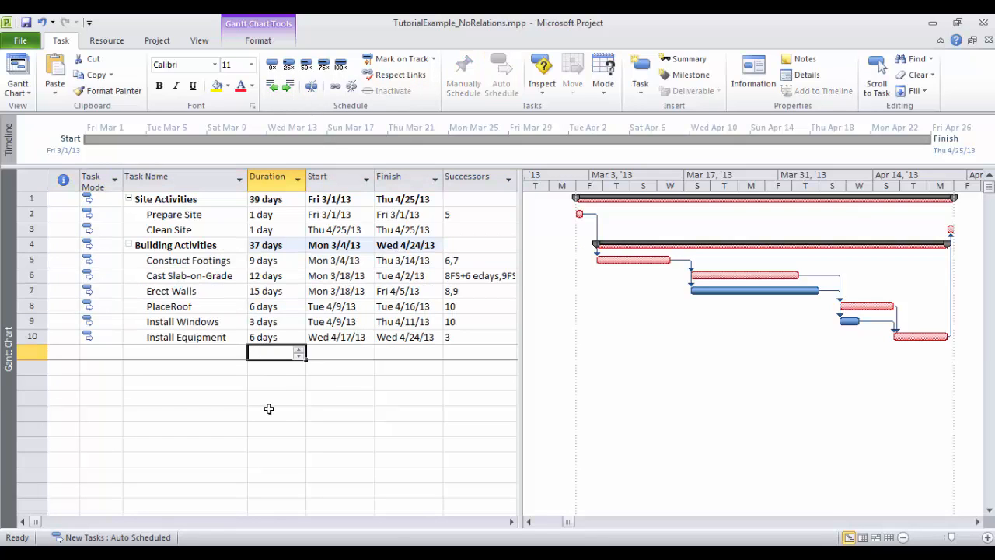
Collapse the Site Activities and Building Activities summary tasks to hide their subtasks
left_click(128, 199)
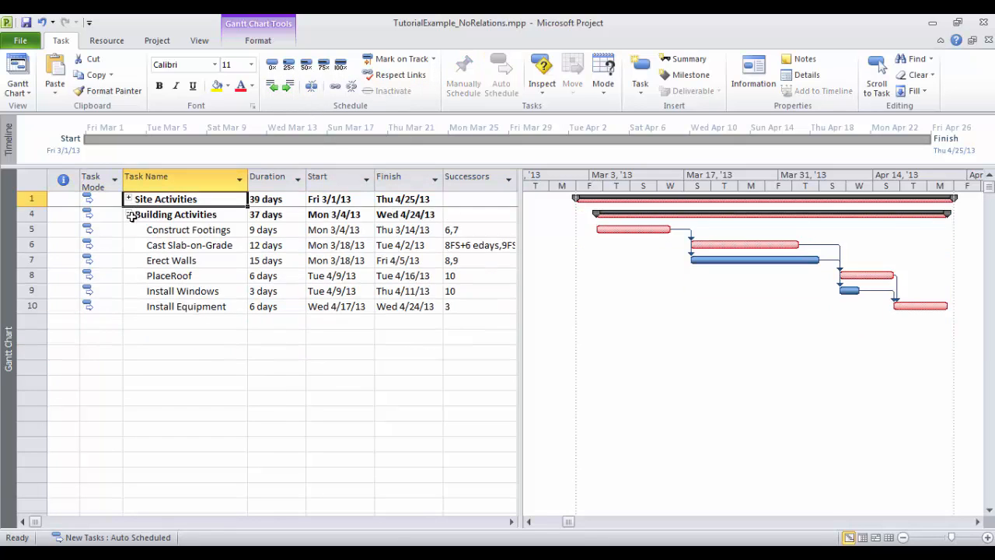
left_click(128, 214)
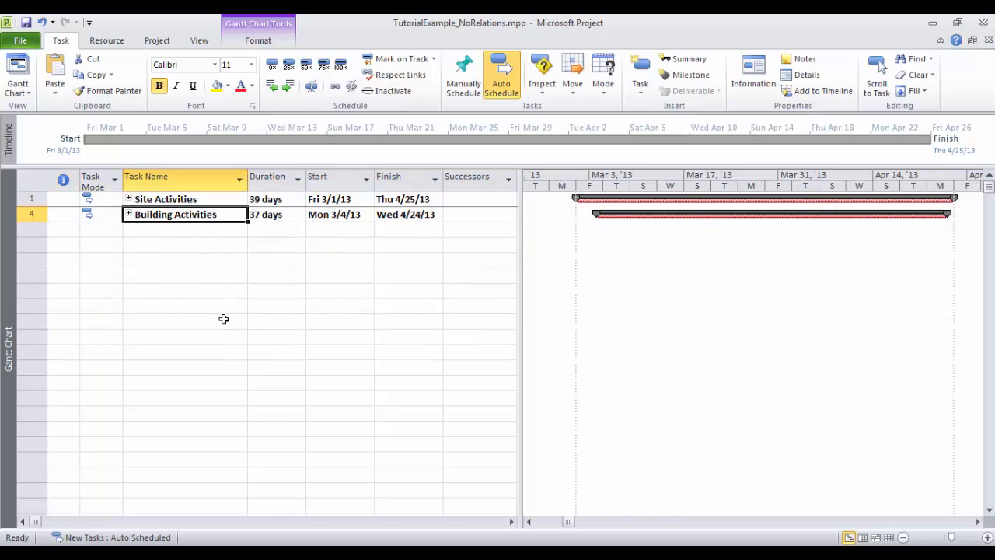